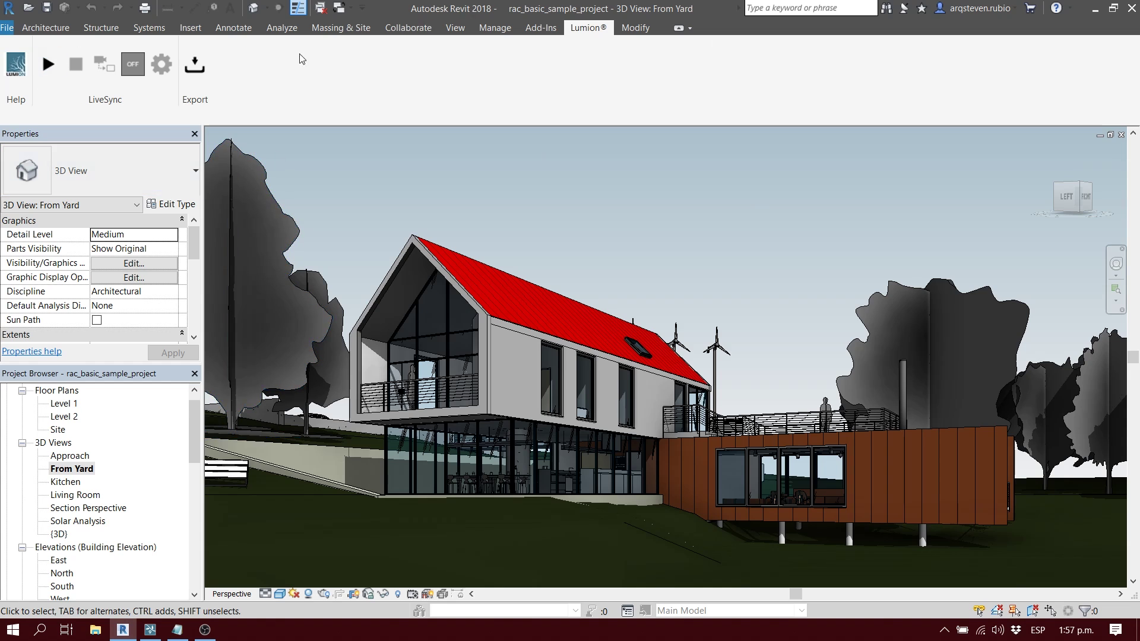
Check the Lumion LiveSync for Revit page on the Autodesk App Store and return to Revit's Lumion tools
{"action": "left_click", "coordinate": [13, 629]}
{"action": "left_click", "coordinate": [350, 403]}
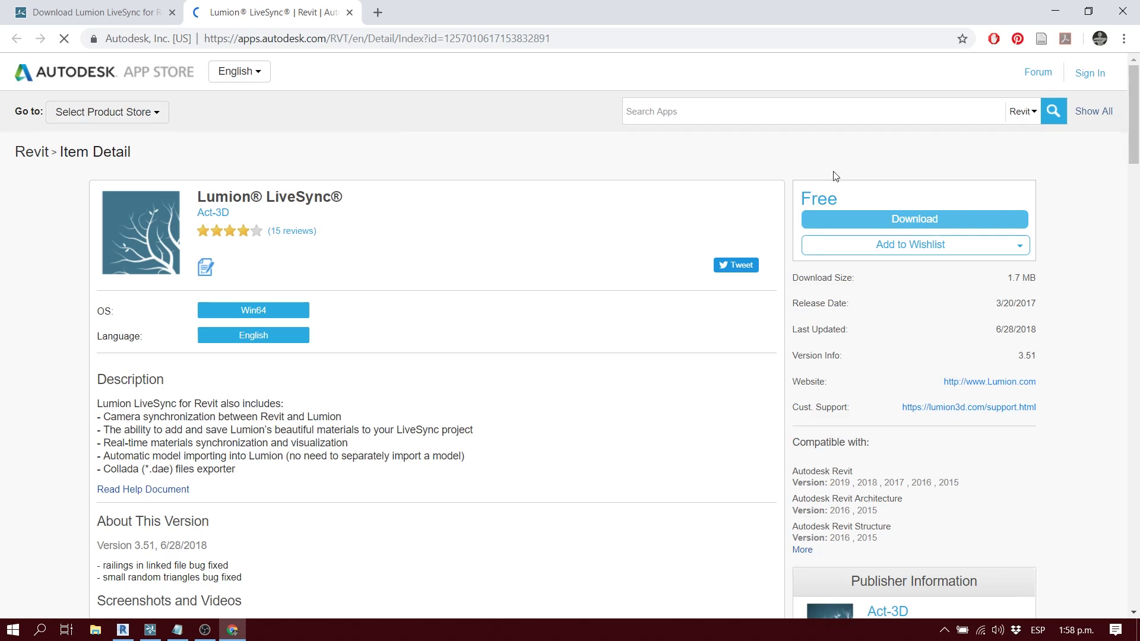
{"action": "left_click", "coordinate": [1062, 13]}
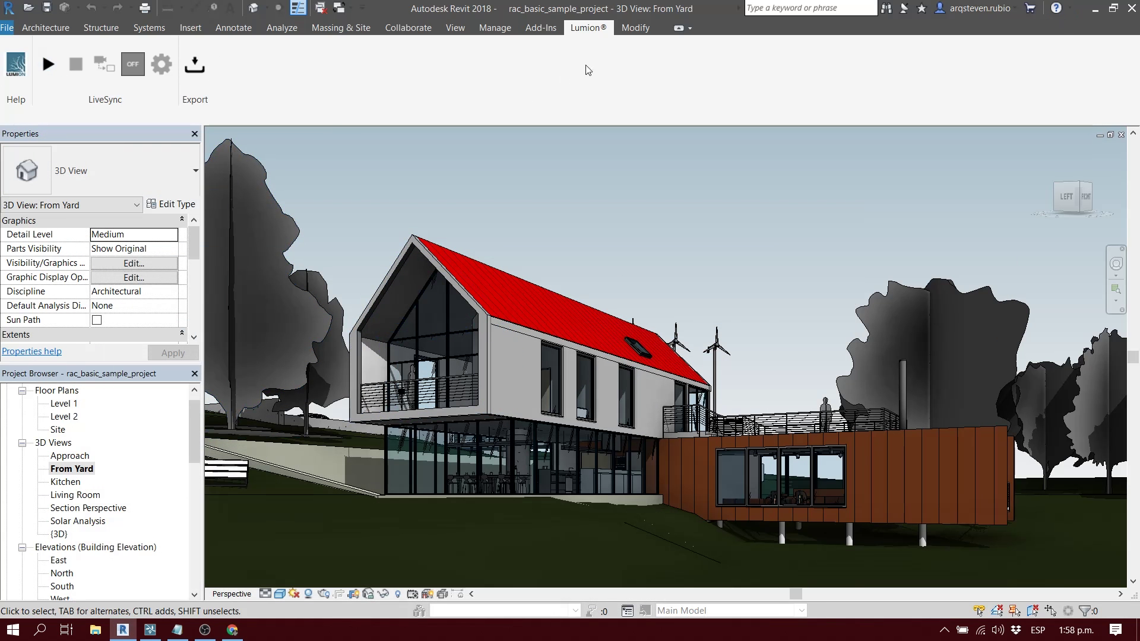
{"action": "left_click", "coordinate": [547, 31]}
{"action": "left_click", "coordinate": [588, 28]}
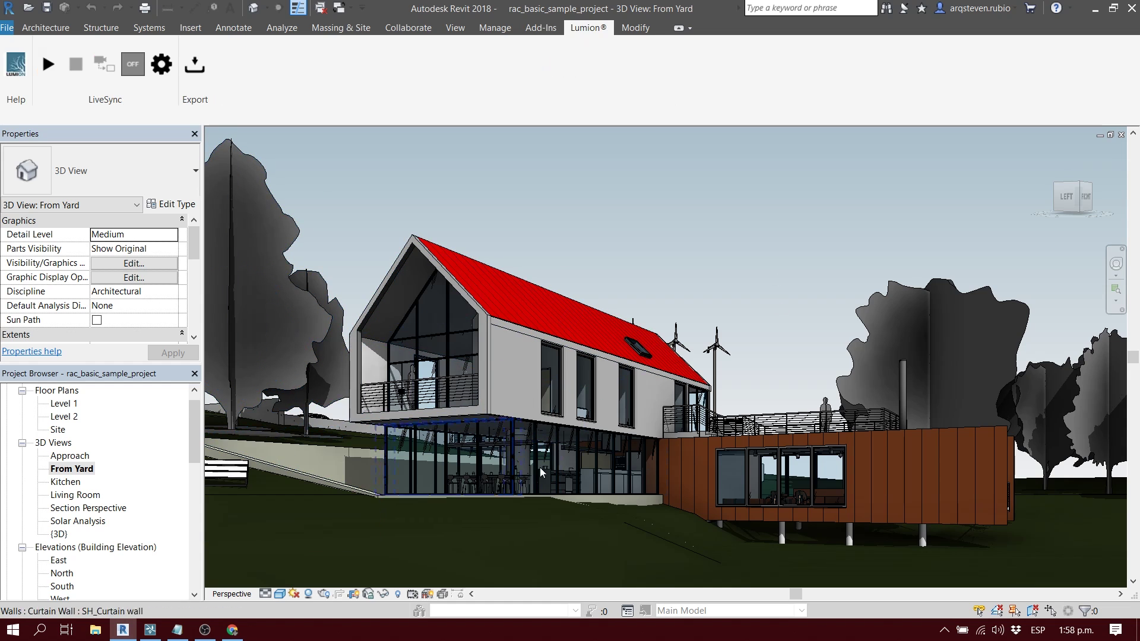
Review the Level 1 plan and the project's 3D views, from {3D} and Solar Analysis to Approach, ending on From Yard
{"action": "middle_click_drag", "start_coordinate": [696, 425], "coordinate": [666, 398]}
{"action": "scroll", "coordinate": [77, 479], "scroll_direction": "up", "scroll_amount": 1}
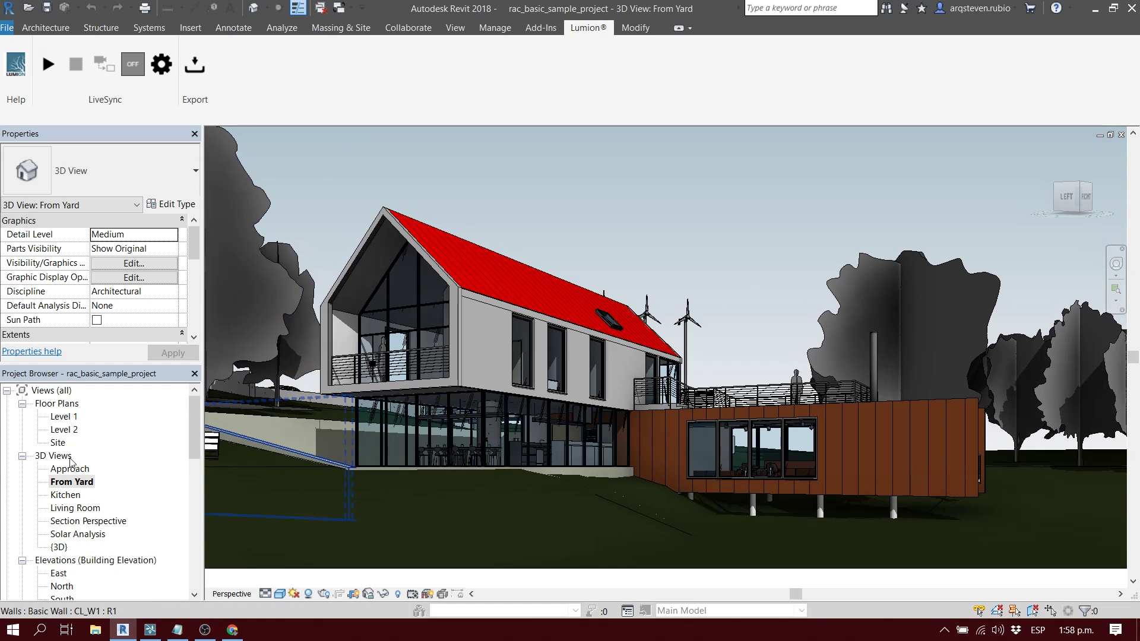
{"action": "left_click", "coordinate": [63, 416]}
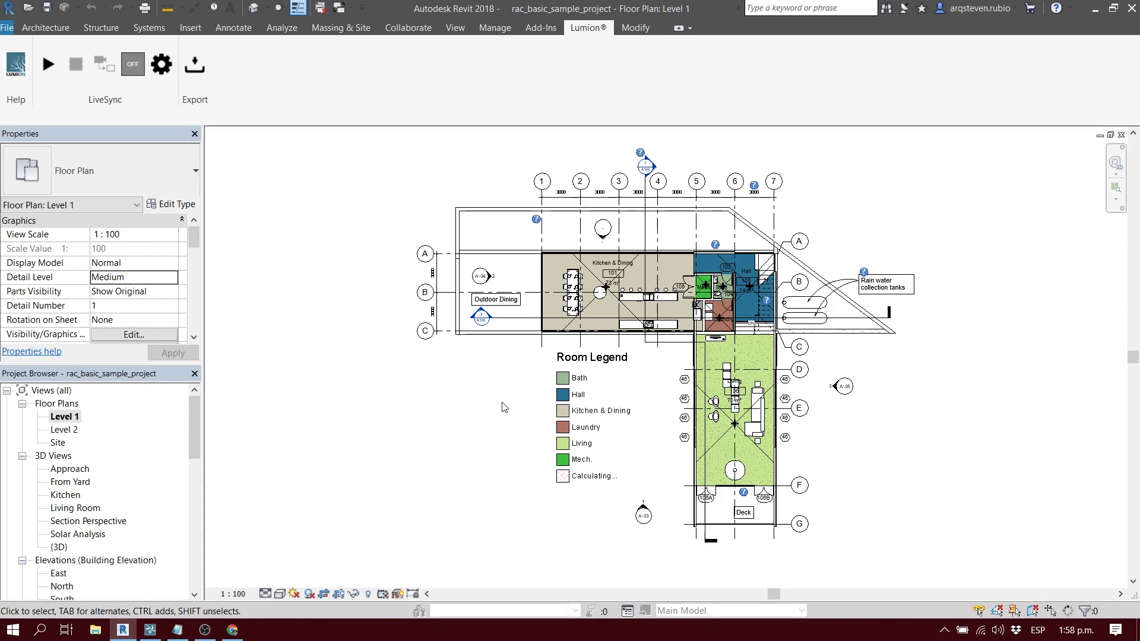
{"action": "double_click", "coordinate": [60, 547]}
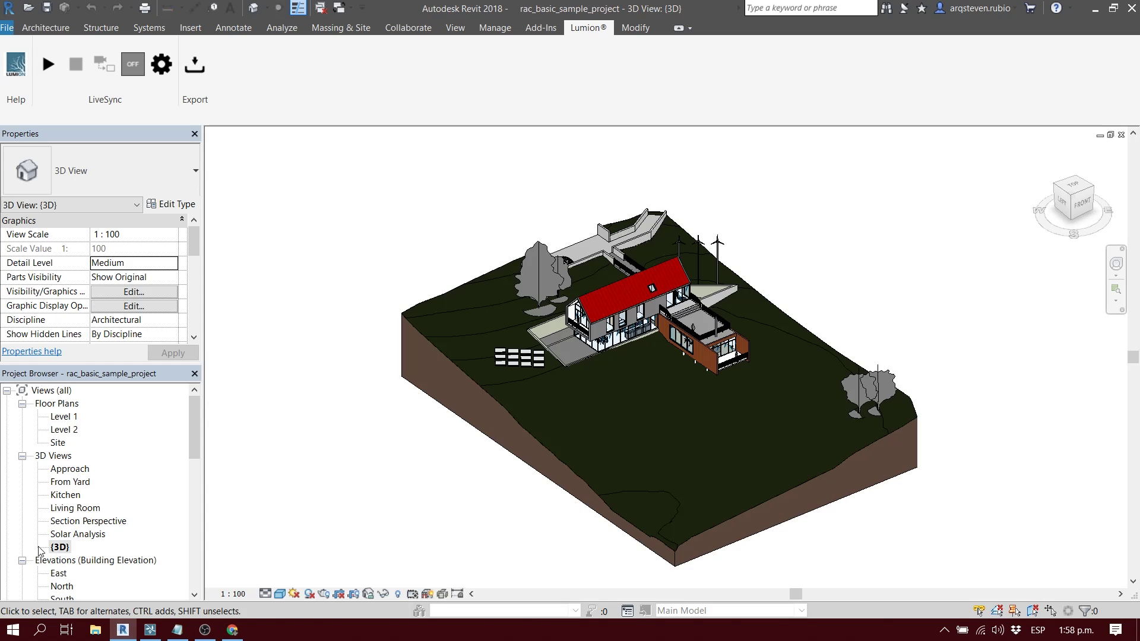
{"action": "double_click", "coordinate": [57, 535]}
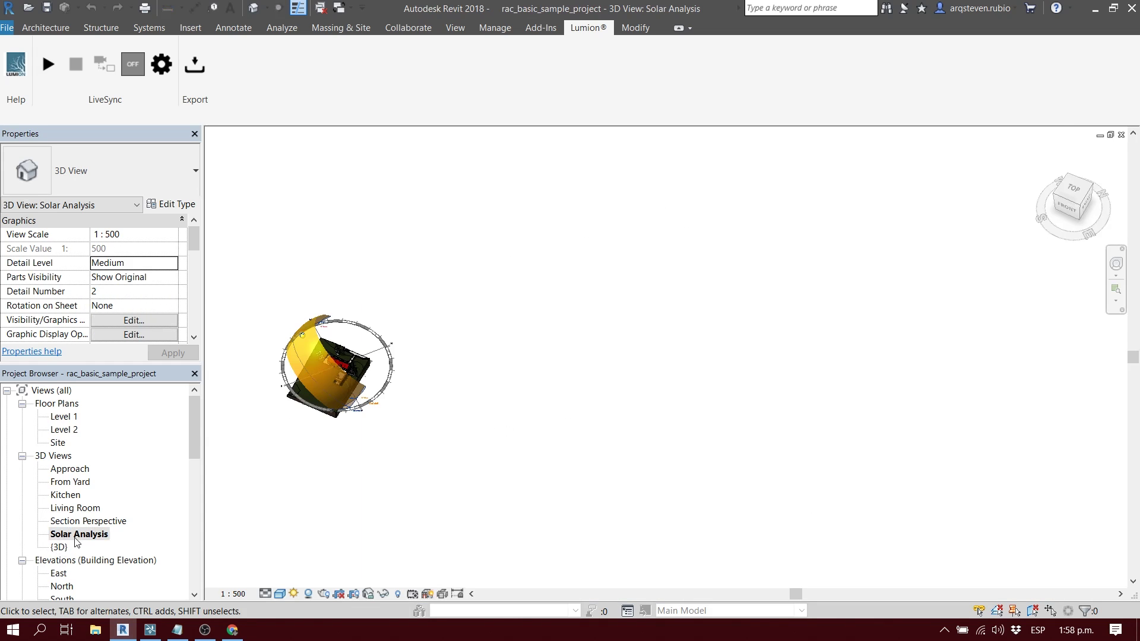
{"action": "left_click", "coordinate": [82, 523]}
{"action": "double_click", "coordinate": [81, 527]}
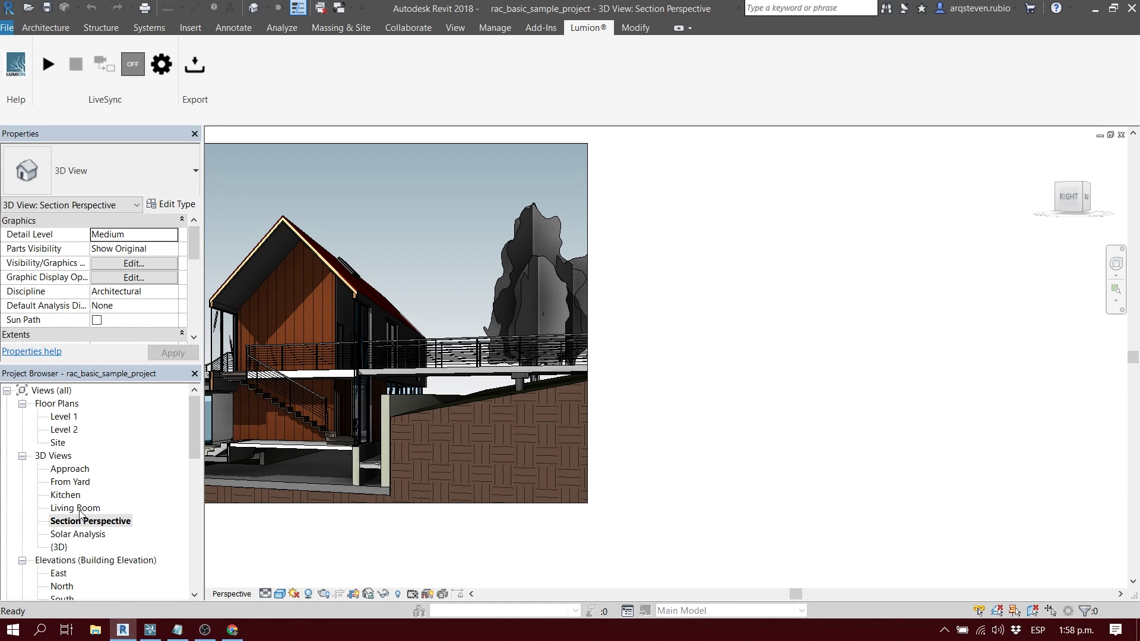
{"action": "double_click", "coordinate": [79, 509]}
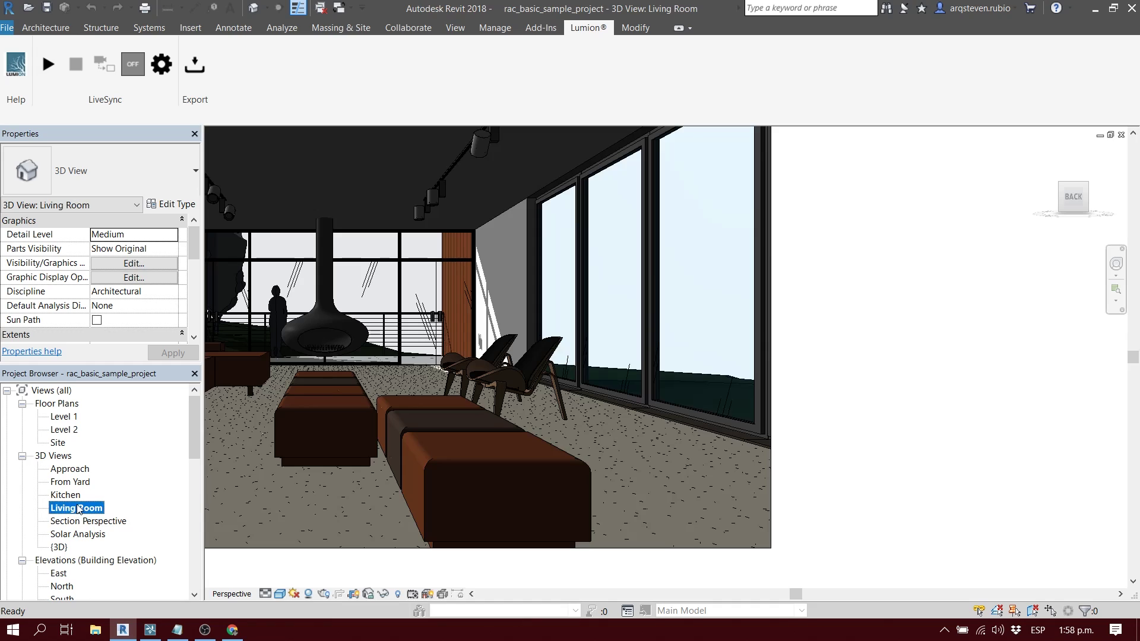
{"action": "double_click", "coordinate": [71, 495]}
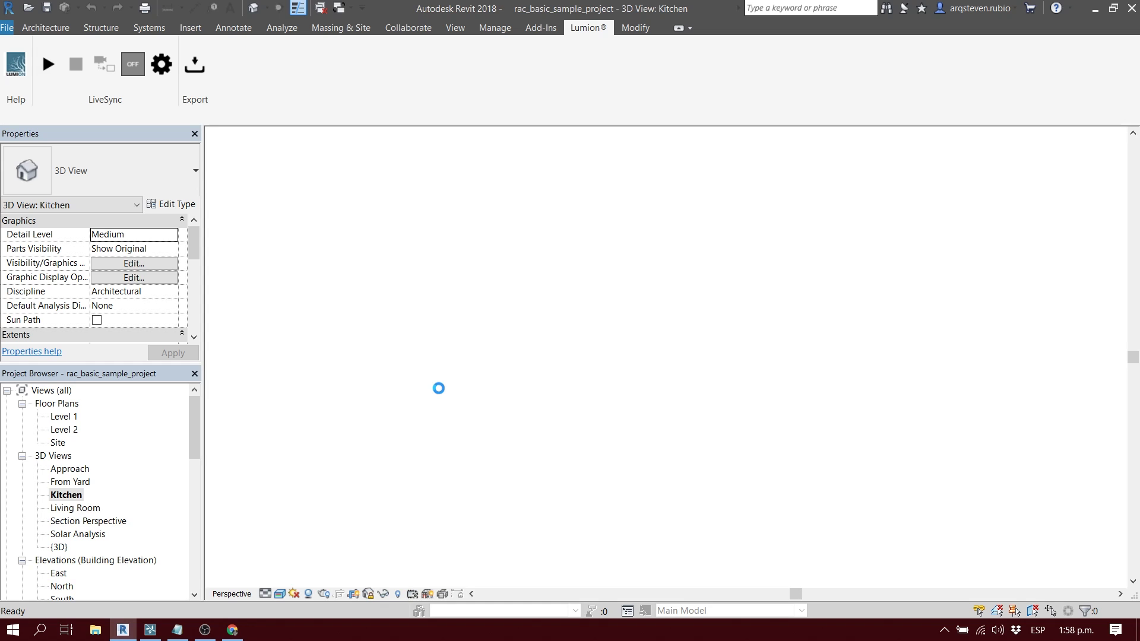
{"action": "key", "text": "ctrl+Tab"}
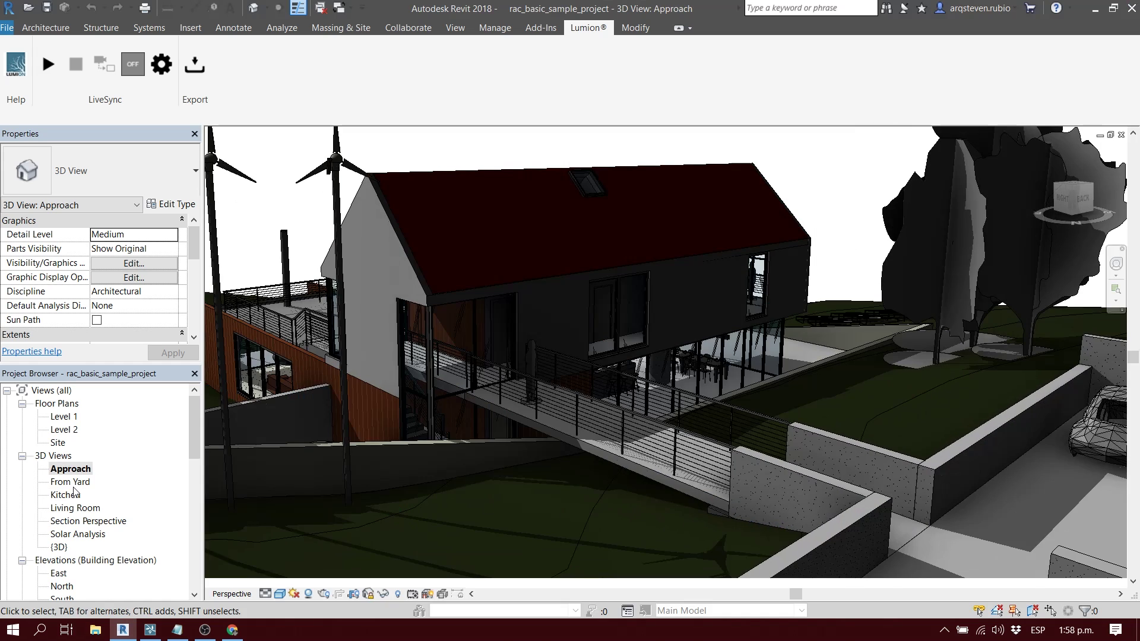
{"action": "double_click", "coordinate": [72, 482]}
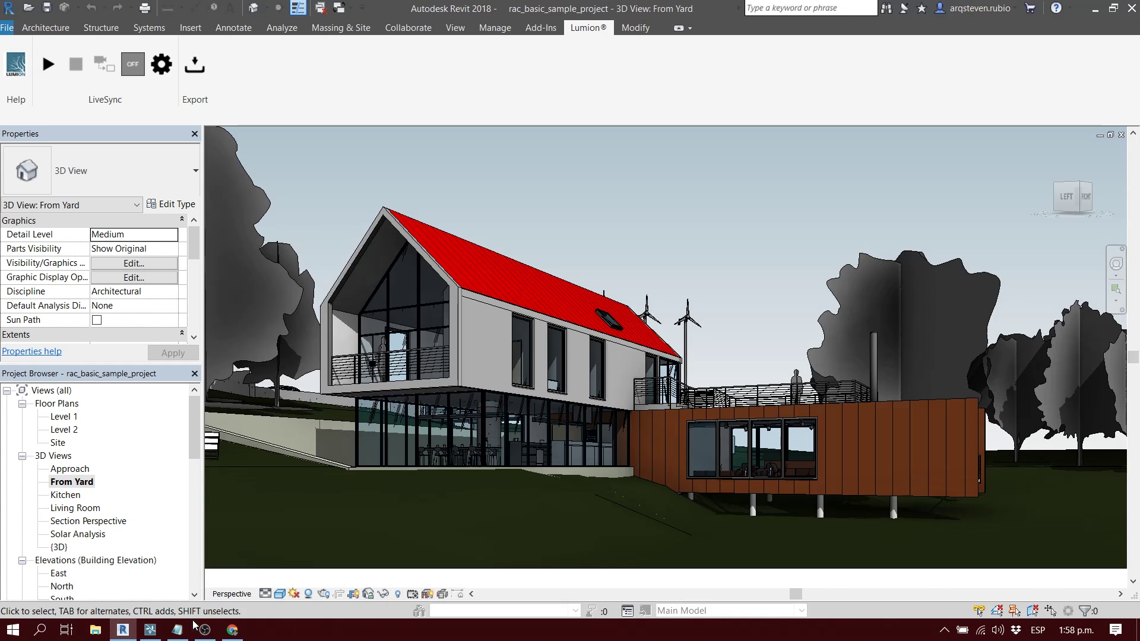
Switch to Lumion, look around the empty grass scene and resize its window to half of the screen
{"action": "left_click", "coordinate": [150, 629]}
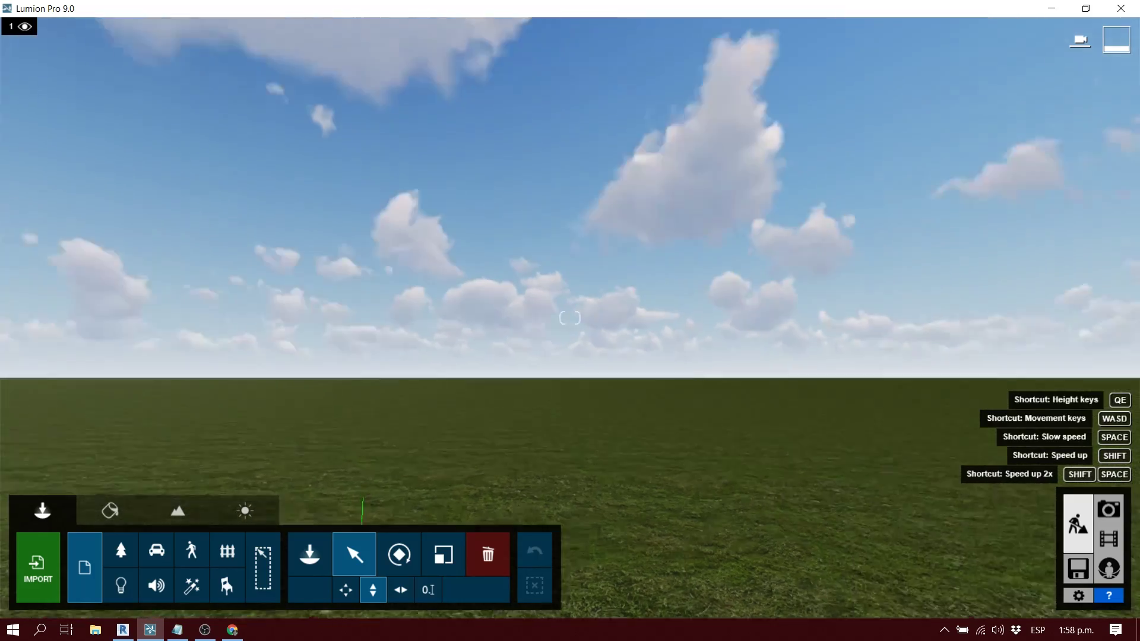
{"action": "right_click_drag", "start_coordinate": [362, 510], "coordinate": [391, 415]}
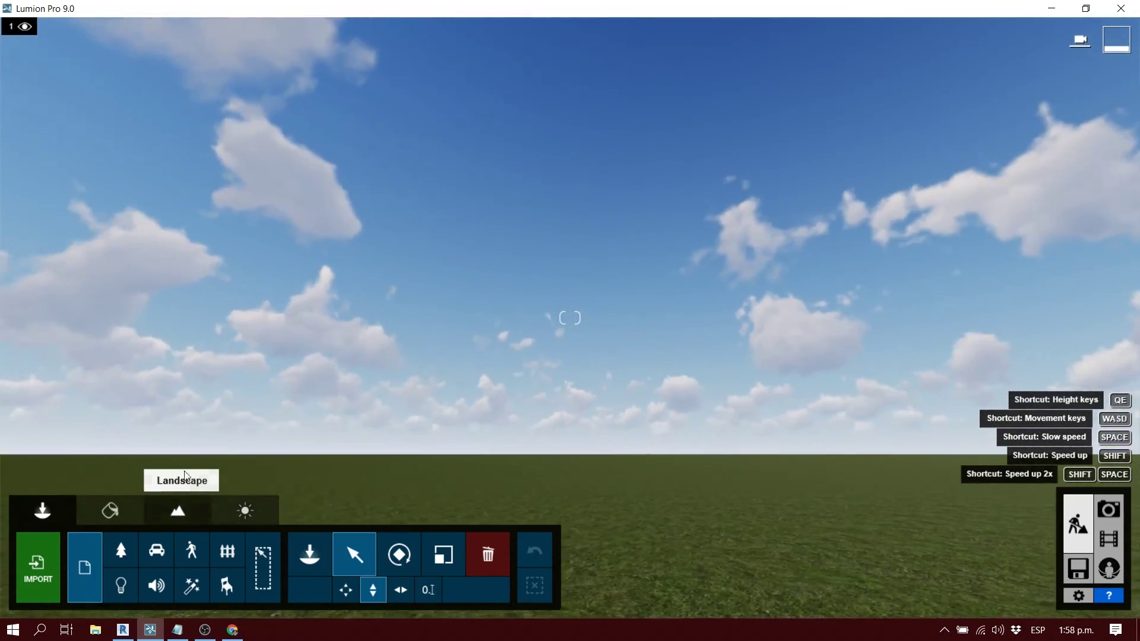
{"action": "right_click_drag", "start_coordinate": [617, 338], "coordinate": [683, 416]}
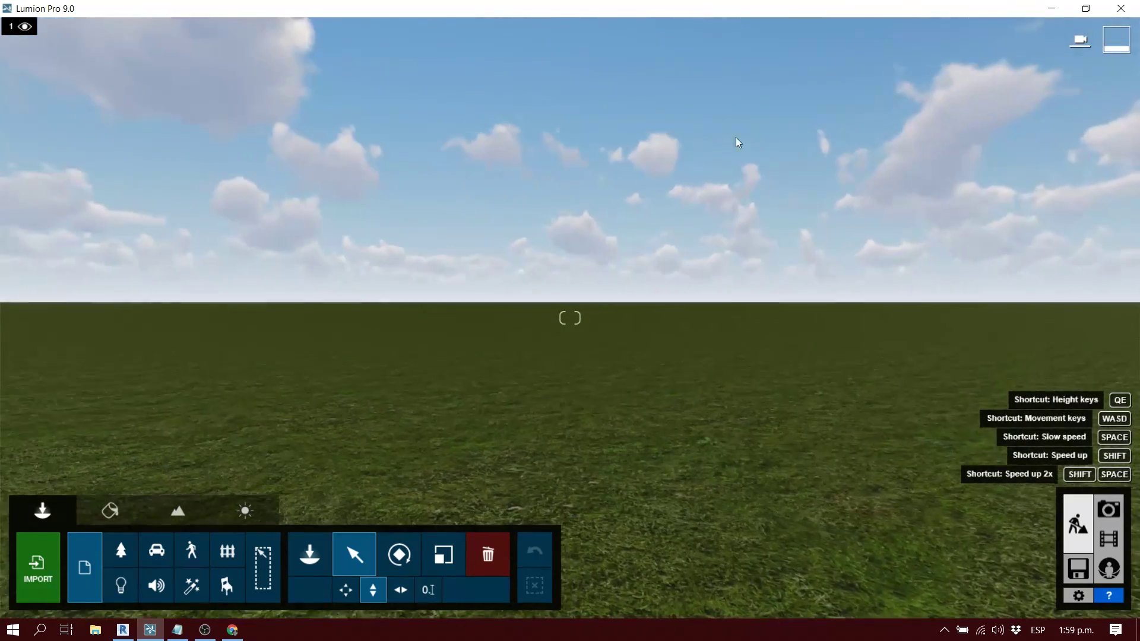
{"action": "mouse_move", "coordinate": [260, 31]}
{"action": "left_click_drag", "start_coordinate": [108, 9], "coordinate": [737, 19]}
{"action": "left_click_drag", "start_coordinate": [517, 570], "coordinate": [533, 553]}
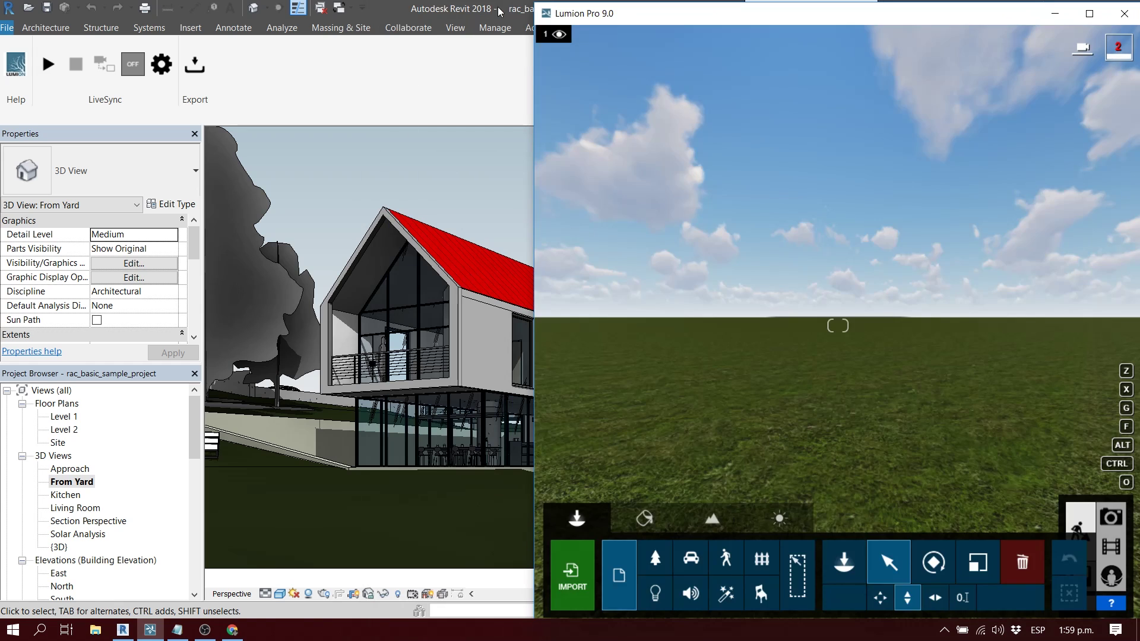
Switch to Revit, restore its window and resize it to sit side by side with Lumion
{"action": "left_click", "coordinate": [514, 10]}
{"action": "left_click", "coordinate": [1113, 9]}
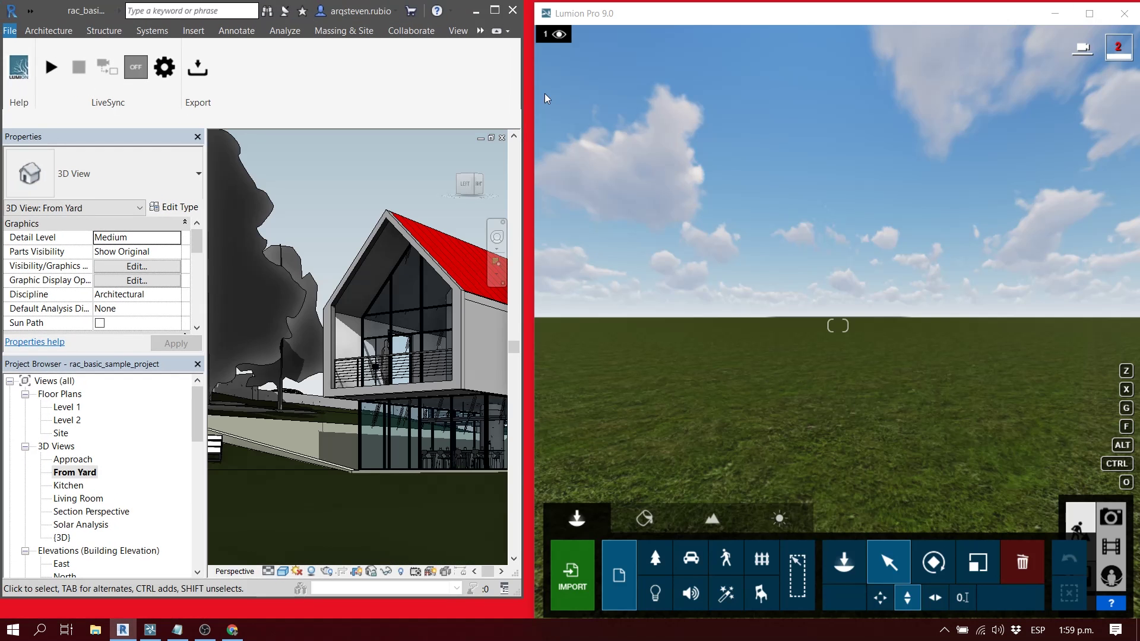
{"action": "left_click_drag", "start_coordinate": [521, 598], "coordinate": [555, 617]}
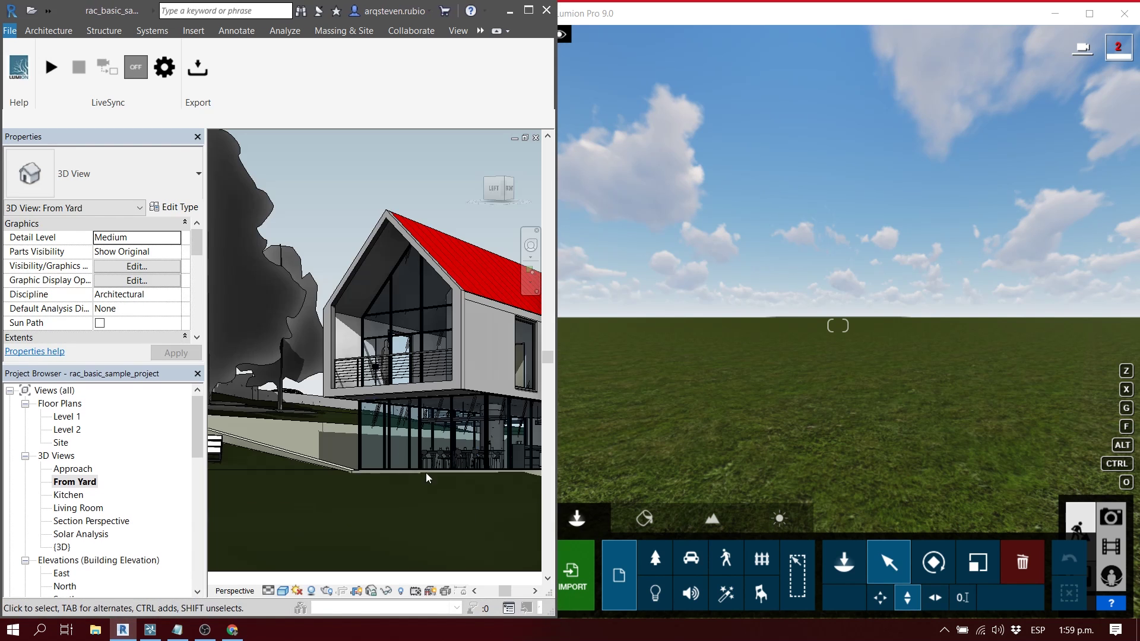
Frame the house in the From Yard view and start LiveSync with Lumion
{"action": "scroll", "coordinate": [392, 442], "scroll_direction": "down", "scroll_amount": 5}
{"action": "middle_click_drag", "start_coordinate": [392, 442], "coordinate": [309, 455]}
{"action": "scroll", "coordinate": [296, 465], "scroll_direction": "up", "scroll_amount": 3}
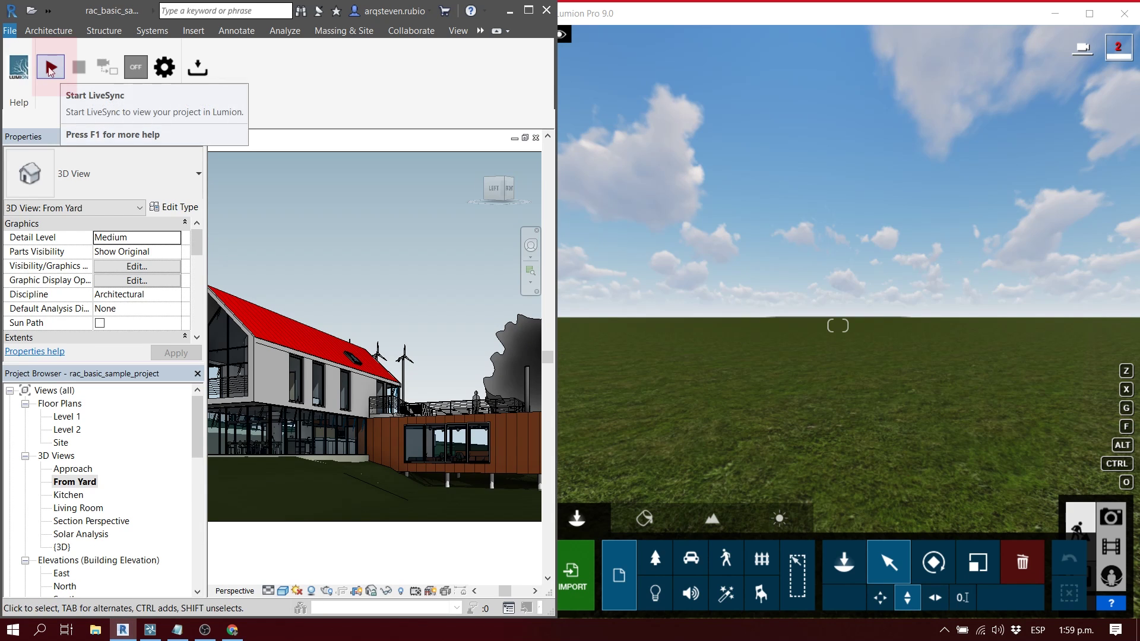
{"action": "left_click", "coordinate": [49, 69]}
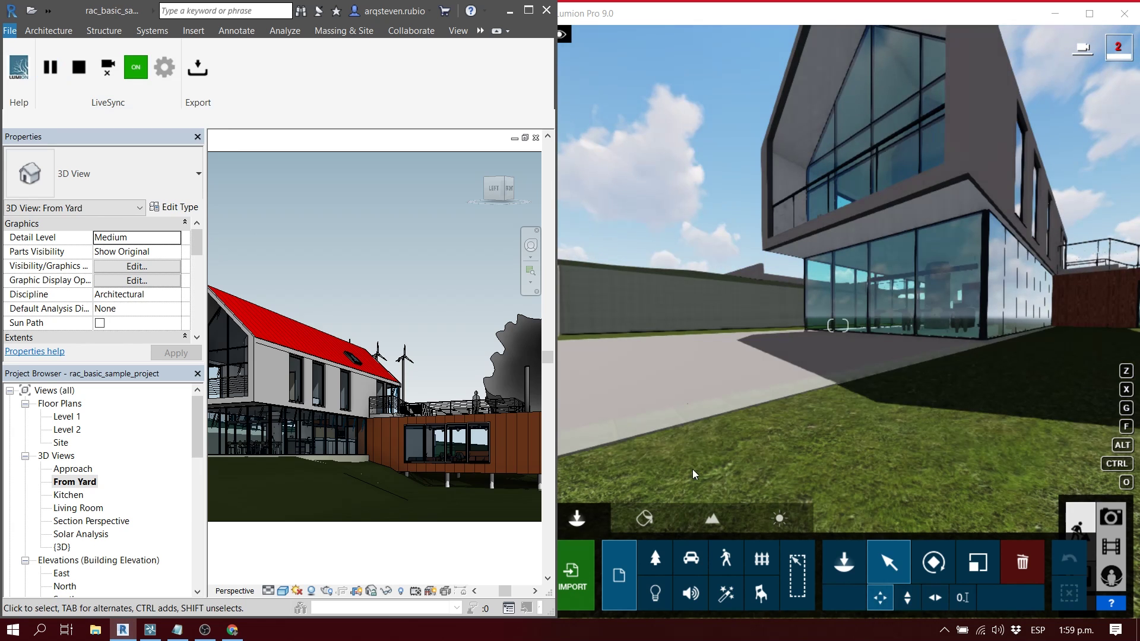
Examine the synchronised house from farther away in the Lumion scene, and return to Revit
{"action": "left_click", "coordinate": [777, 286]}
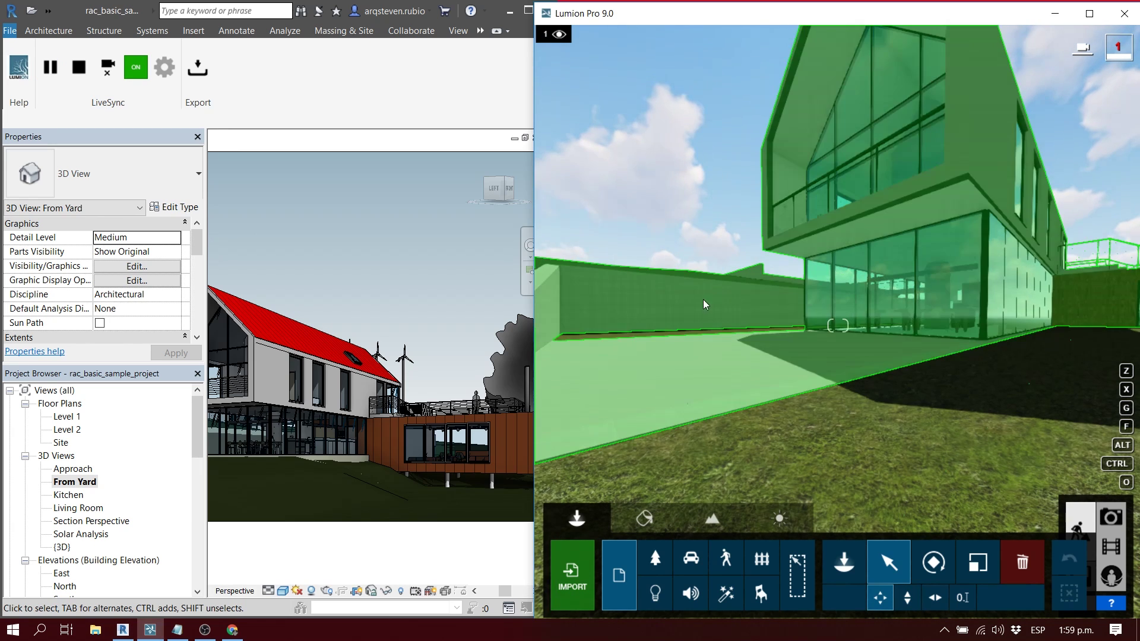
{"action": "scroll", "coordinate": [705, 297], "scroll_direction": "down", "scroll_amount": 3}
{"action": "right_click_drag", "start_coordinate": [831, 263], "coordinate": [941, 240]}
{"action": "key", "text": "w"}
{"action": "left_click", "coordinate": [429, 403]}
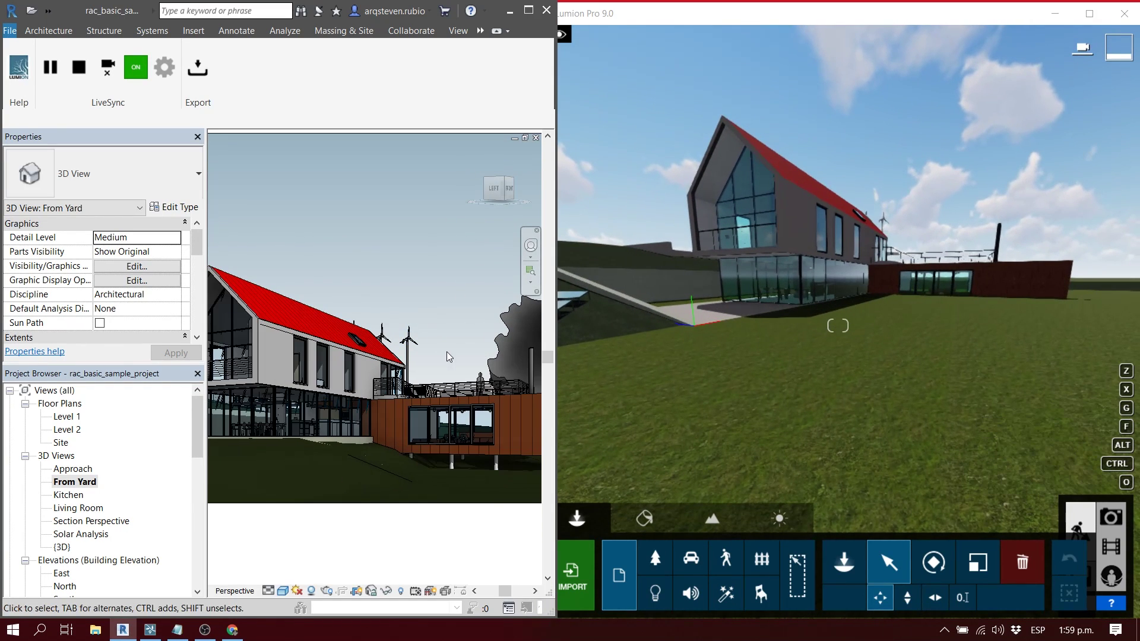
Orbit and zoom the From Yard camera around the house to compare the Revit view with Lumion's synchronised camera
{"action": "right_click", "coordinate": [392, 361]}
{"action": "left_click", "coordinate": [383, 278]}
{"action": "middle_click_drag", "start_coordinate": [351, 317], "coordinate": [383, 327]}
{"action": "middle_click_drag", "start_coordinate": [453, 326], "coordinate": [381, 333], "text": "shift"}
{"action": "middle_click_drag", "start_coordinate": [443, 380], "coordinate": [397, 383], "text": "shift"}
{"action": "middle_click_drag", "start_coordinate": [511, 407], "coordinate": [342, 411]}
{"action": "mouse_move", "coordinate": [446, 416]}
{"action": "middle_mouse_down"}
{"action": "mouse_move", "coordinate": [377, 418]}
{"action": "mouse_move", "coordinate": [422, 428]}
{"action": "mouse_move", "coordinate": [415, 418]}
{"action": "mouse_move", "coordinate": [445, 404]}
{"action": "mouse_move", "coordinate": [358, 406]}
{"action": "mouse_move", "coordinate": [458, 410]}
{"action": "middle_mouse_up"}
{"action": "left_click_drag", "start_coordinate": [856, 20], "coordinate": [730, 17]}
{"action": "left_click", "coordinate": [415, 463]}
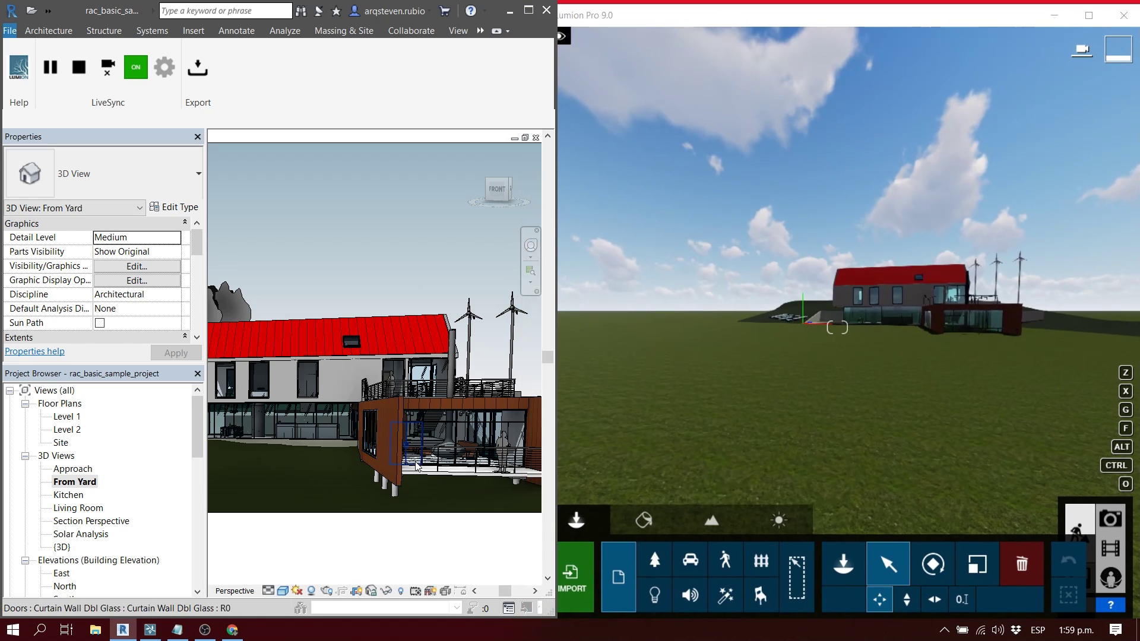
{"action": "scroll", "coordinate": [416, 466], "scroll_direction": "up", "scroll_amount": 5}
{"action": "middle_click_drag", "start_coordinate": [406, 423], "coordinate": [379, 415], "text": "shift"}
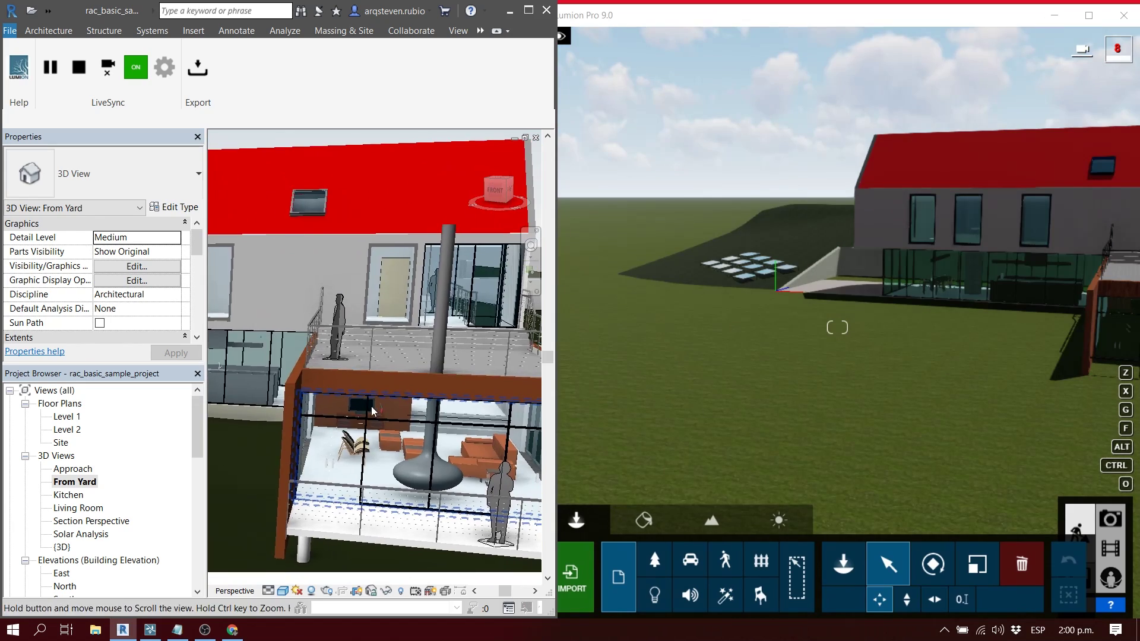
{"action": "scroll", "coordinate": [380, 415], "scroll_direction": "down", "scroll_amount": 8}
{"action": "middle_click_drag", "start_coordinate": [391, 421], "coordinate": [353, 412], "text": "shift"}
Enlarge the From Yard view's crop boundary downward, sideways and upward so more surroundings fit around the house
{"action": "left_click", "coordinate": [446, 454]}
{"action": "left_click", "coordinate": [453, 473]}
{"action": "left_click", "coordinate": [445, 456]}
{"action": "left_click_drag", "start_coordinate": [299, 455], "coordinate": [298, 509]}
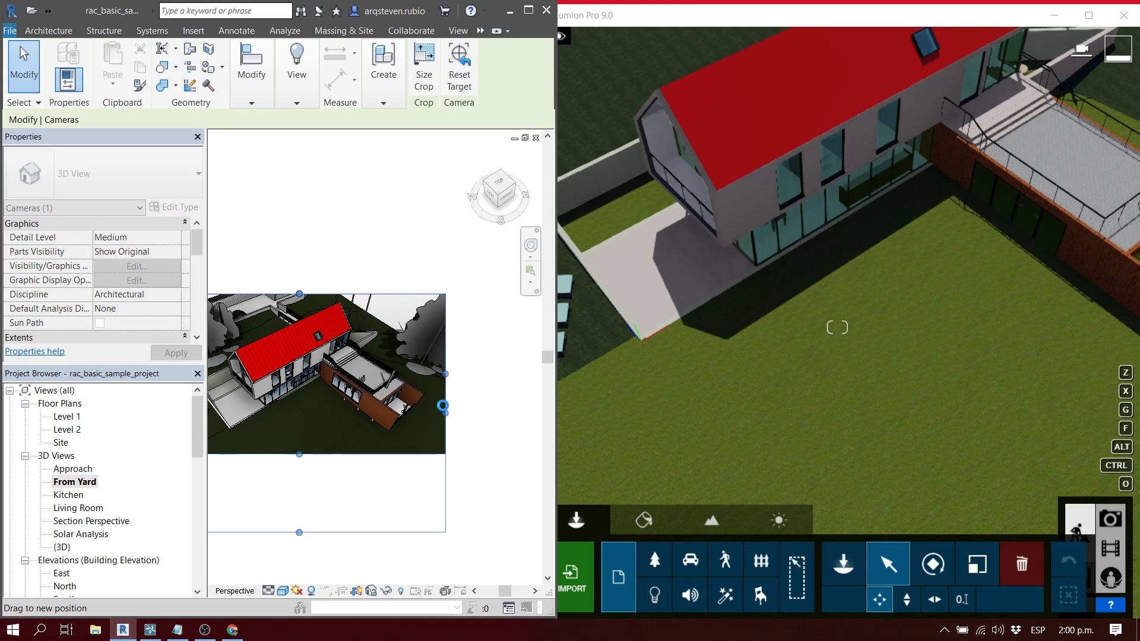
{"action": "left_click_drag", "start_coordinate": [442, 405], "coordinate": [518, 404]}
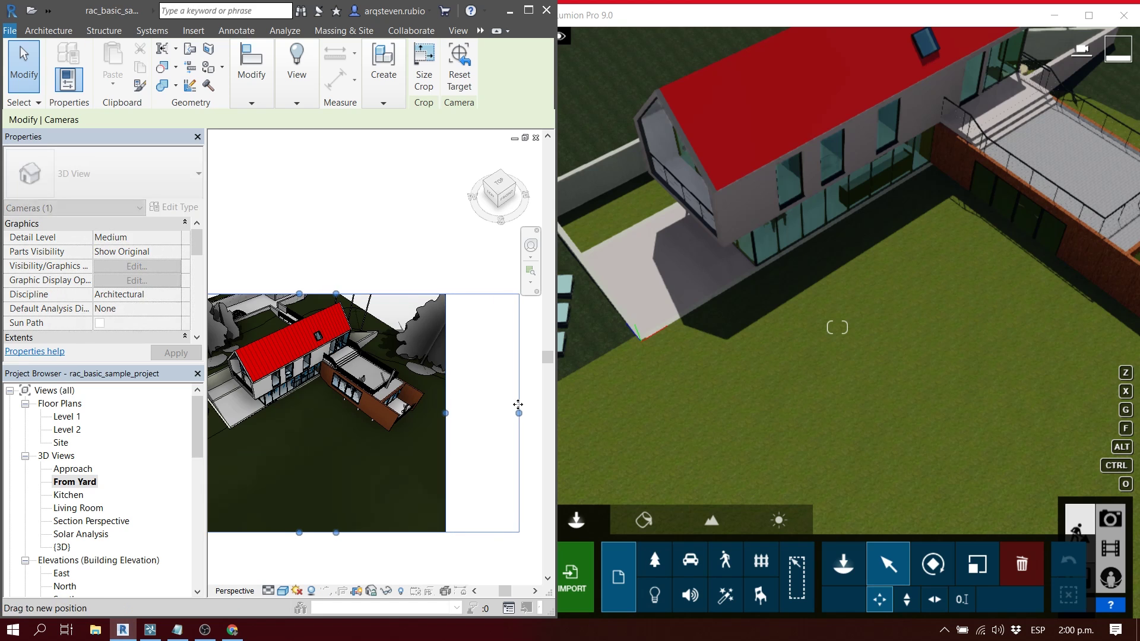
{"action": "left_click_drag", "start_coordinate": [336, 293], "coordinate": [341, 197]}
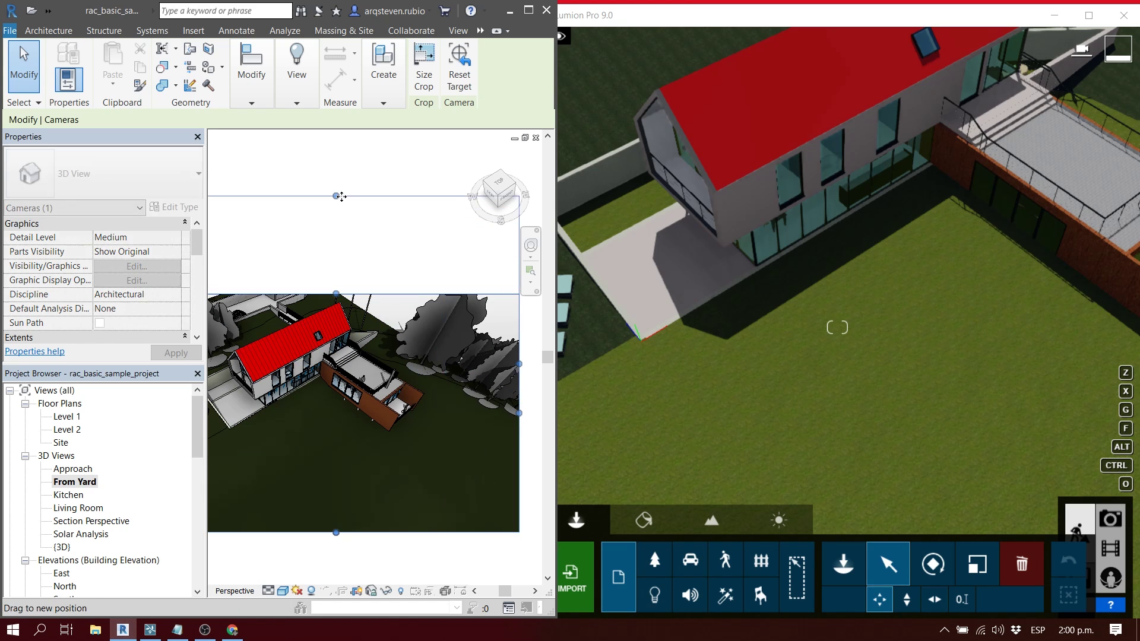
{"action": "mouse_move", "coordinate": [337, 397]}
{"action": "middle_mouse_down", "text": "shift"}
{"action": "mouse_move", "coordinate": [324, 388]}
{"action": "mouse_move", "coordinate": [333, 375]}
{"action": "mouse_move", "coordinate": [347, 382]}
{"action": "middle_mouse_up", "text": "shift"}
{"action": "scroll", "coordinate": [347, 382], "scroll_direction": "up", "scroll_amount": 2}
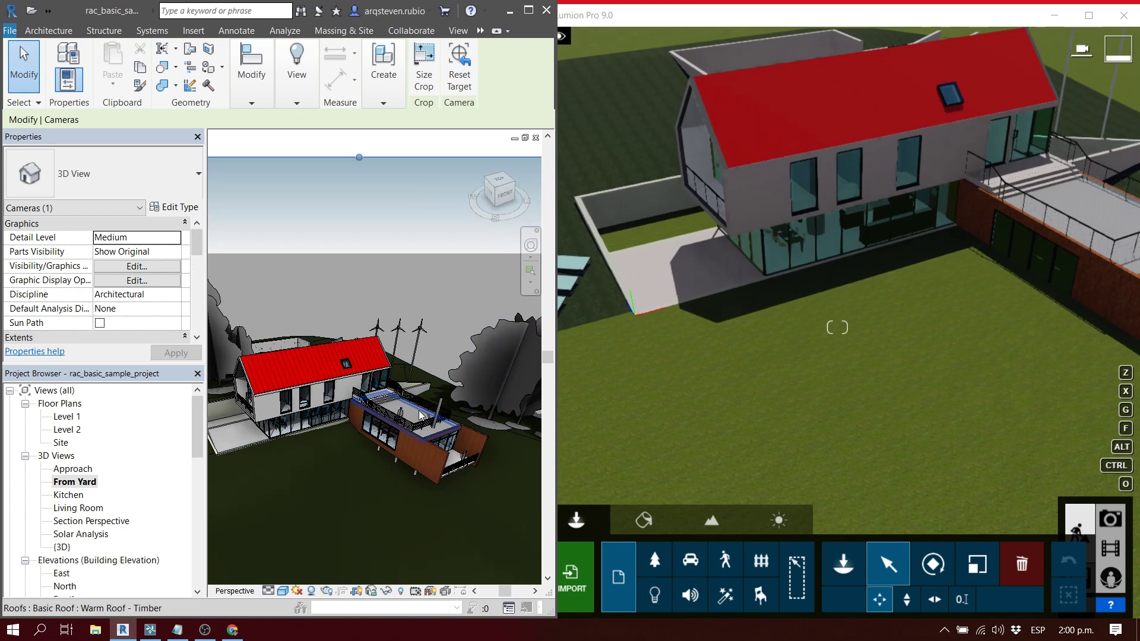
Open the layer structure of the red roof's SG Metal Panels roof type for editing
{"action": "left_click", "coordinate": [300, 367]}
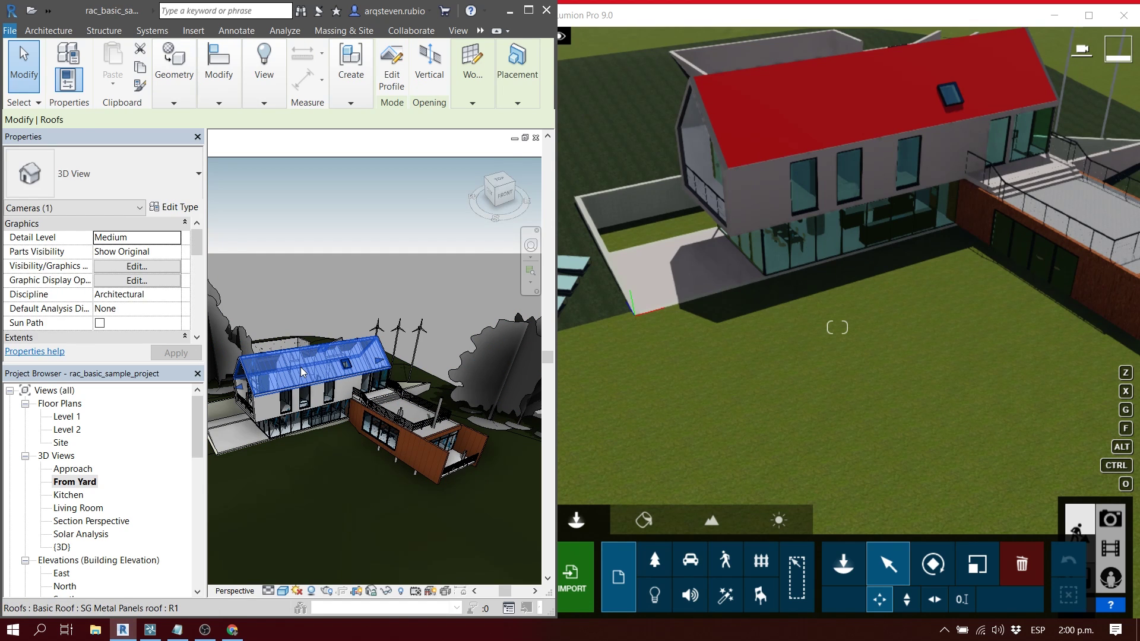
{"action": "left_click", "coordinate": [172, 208]}
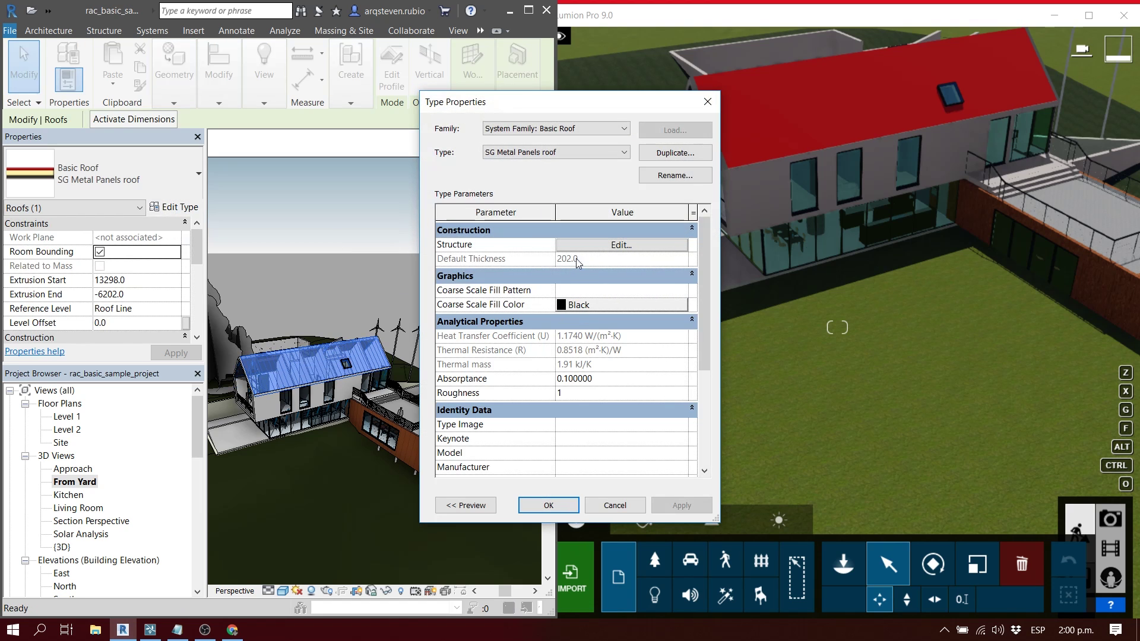
{"action": "left_click", "coordinate": [593, 244]}
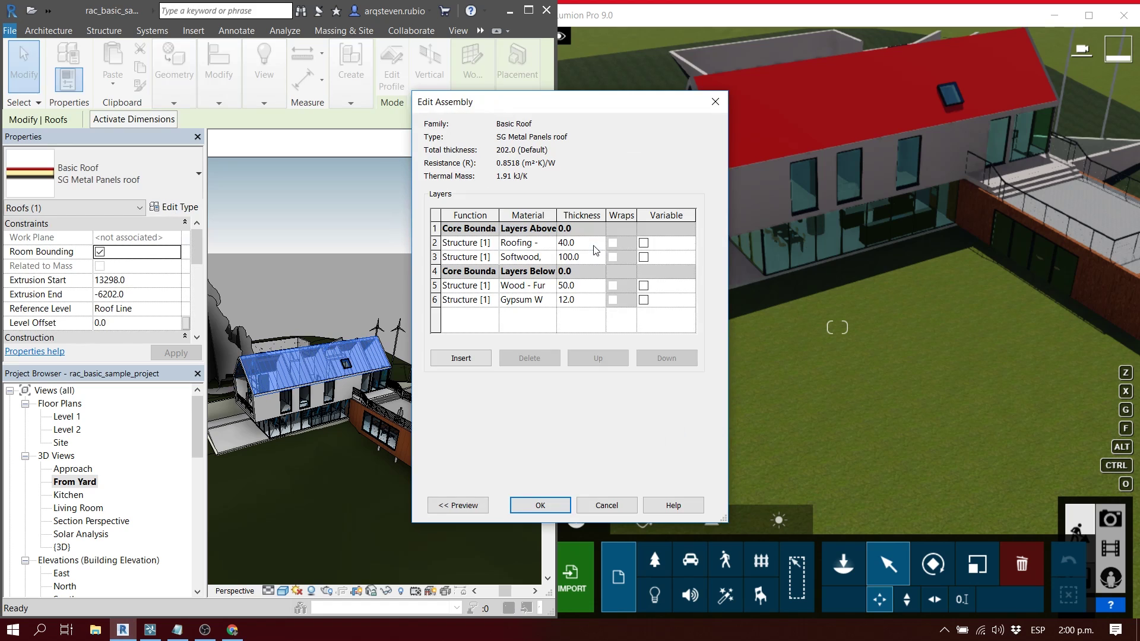
Assign Silver Aluminium to the roof's uppermost Structure layer, Roofing - Metal Standing Seam, and apply the type change
{"action": "left_click", "coordinate": [546, 246]}
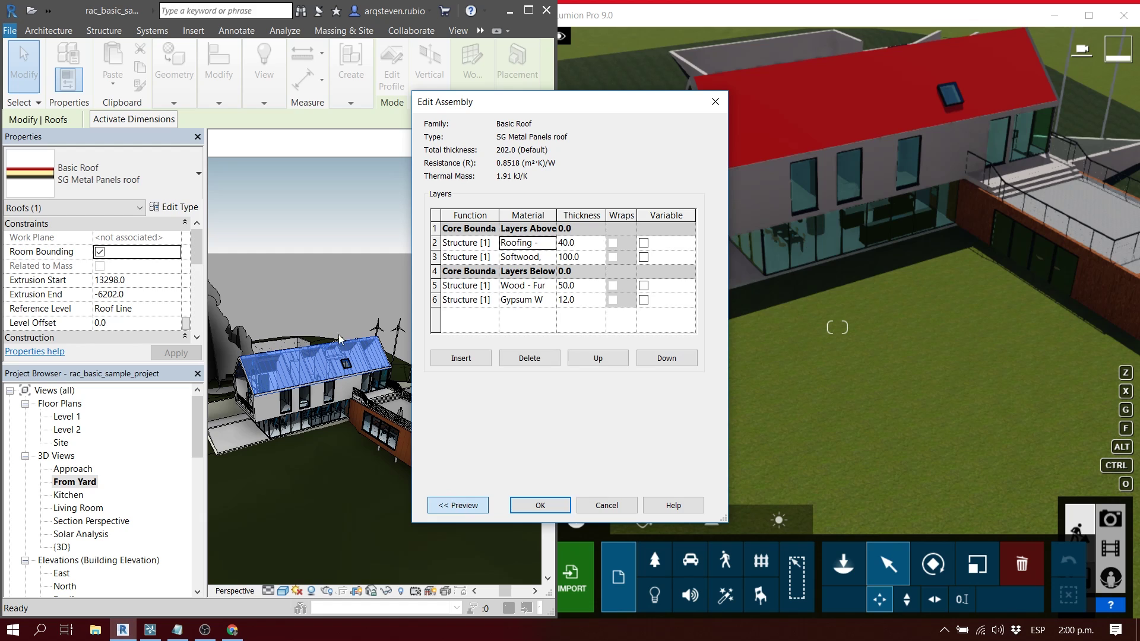
{"action": "left_click", "coordinate": [457, 505]}
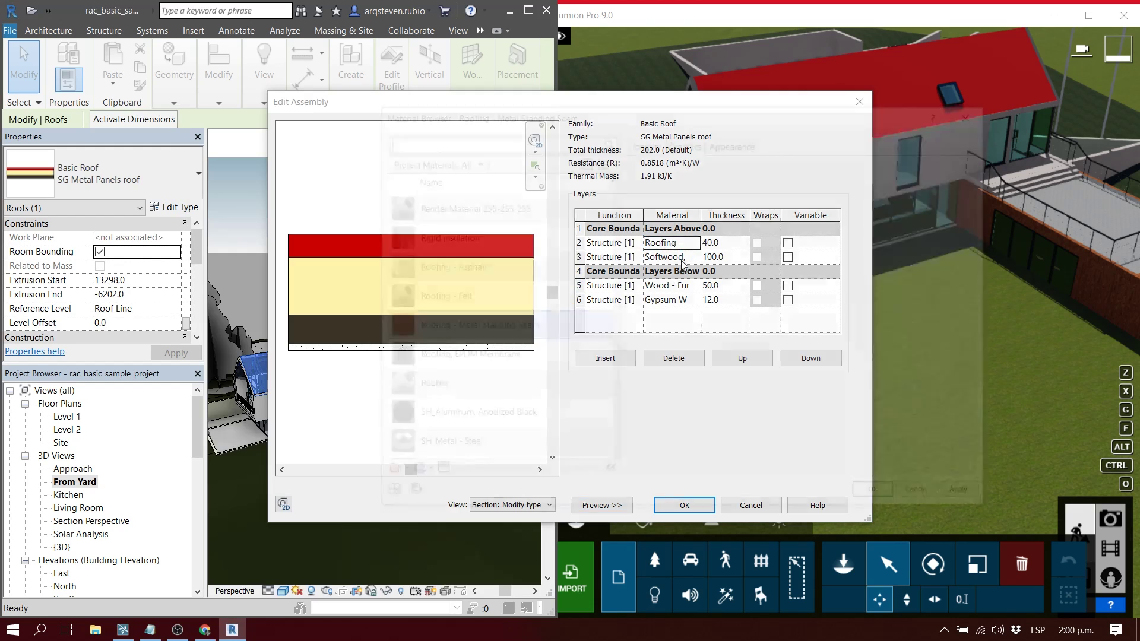
{"action": "scroll", "coordinate": [463, 357], "scroll_direction": "down", "scroll_amount": 3}
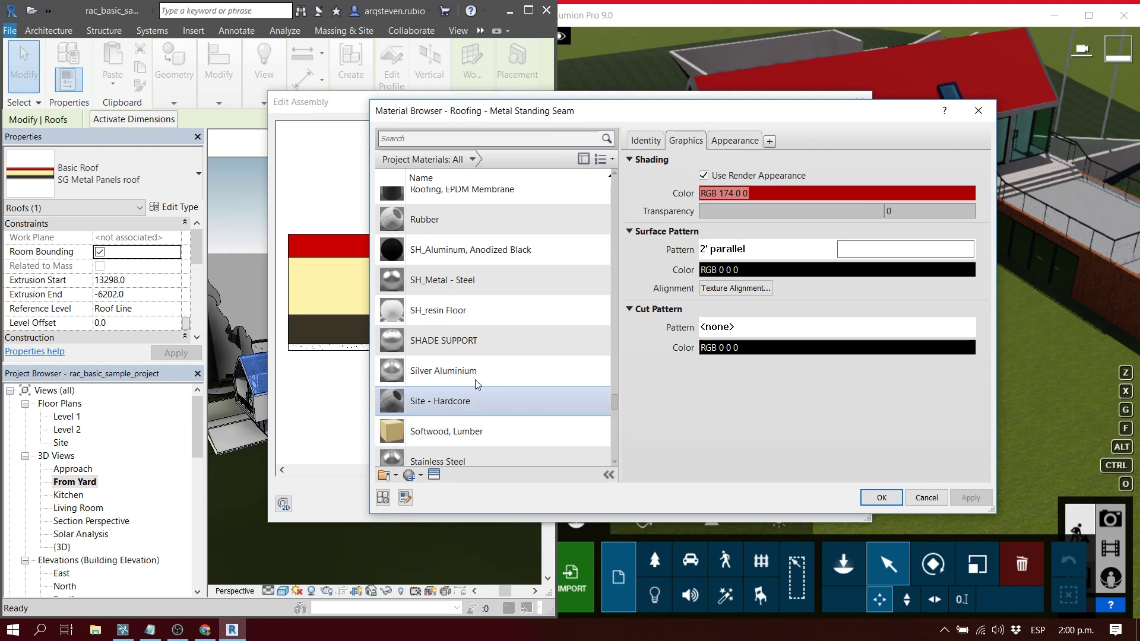
{"action": "left_click", "coordinate": [468, 369]}
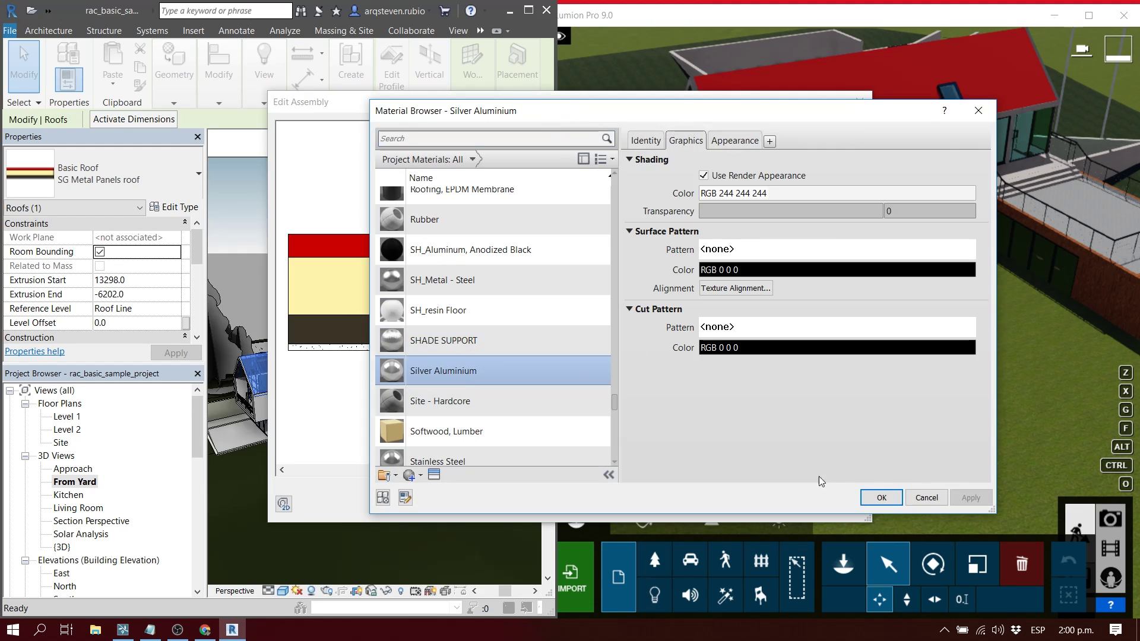
{"action": "left_click", "coordinate": [882, 498]}
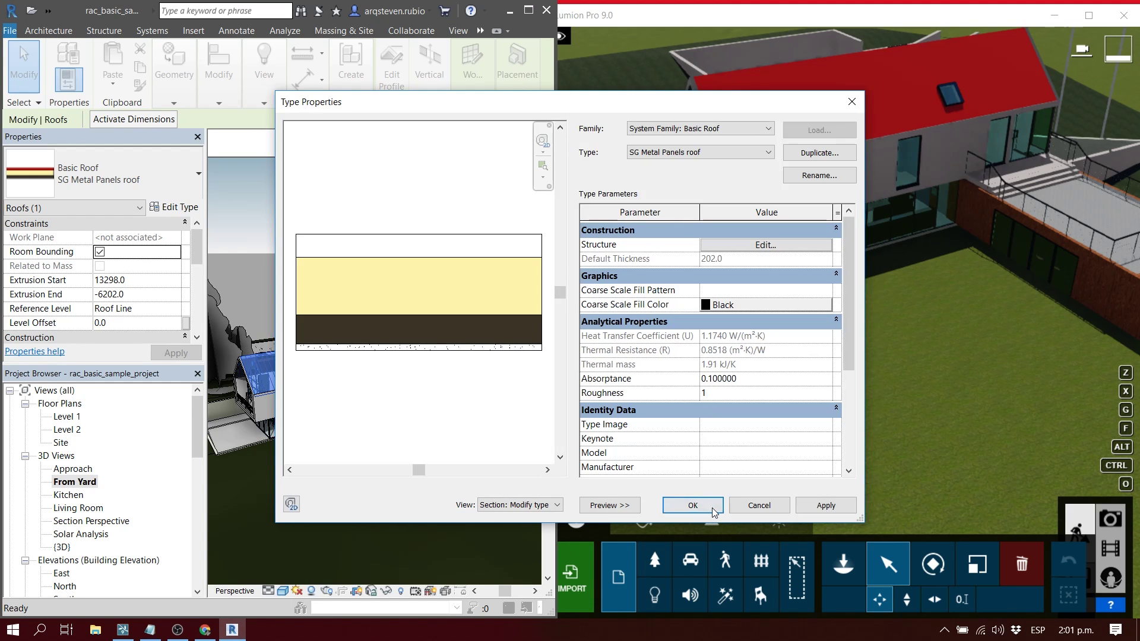
{"action": "left_click", "coordinate": [692, 505]}
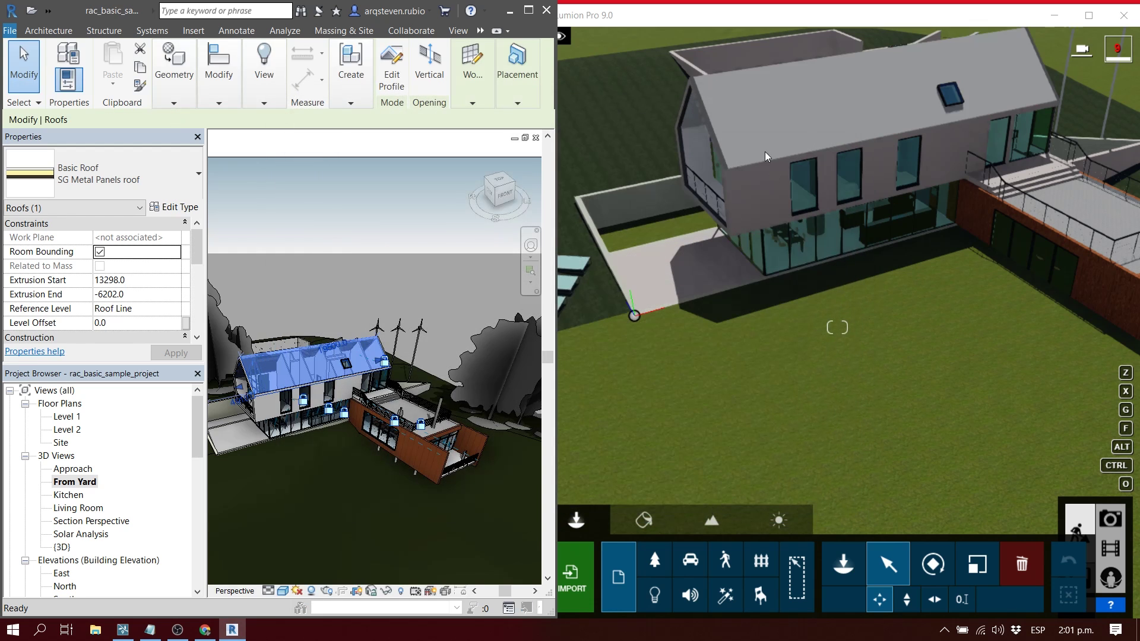
Examine the changed roof up close in Revit, and switch to Lumion to inspect the same roof from several angles
{"action": "scroll", "coordinate": [332, 394], "scroll_direction": "up", "scroll_amount": 5}
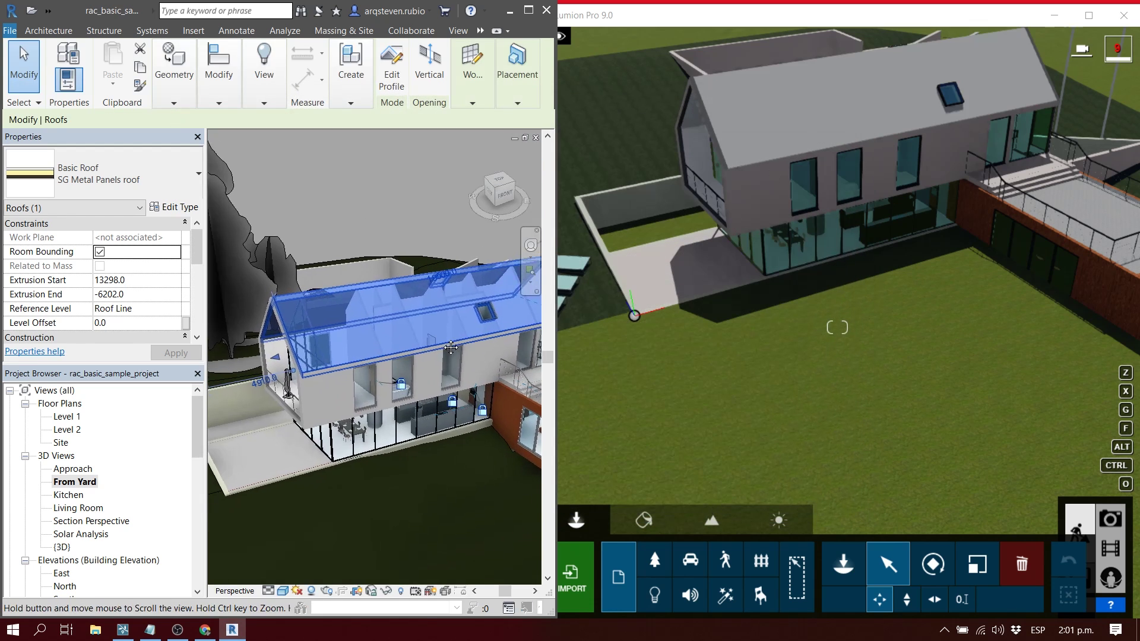
{"action": "left_click", "coordinate": [412, 179]}
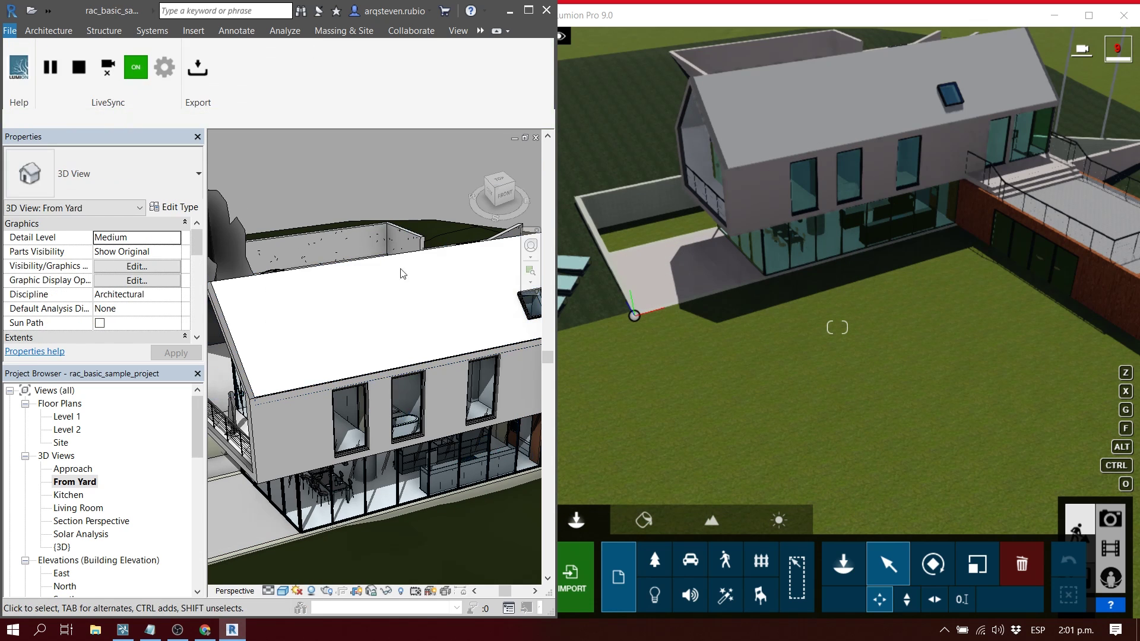
{"action": "right_click_drag", "start_coordinate": [776, 104], "coordinate": [856, 184]}
{"action": "key", "text": "w"}
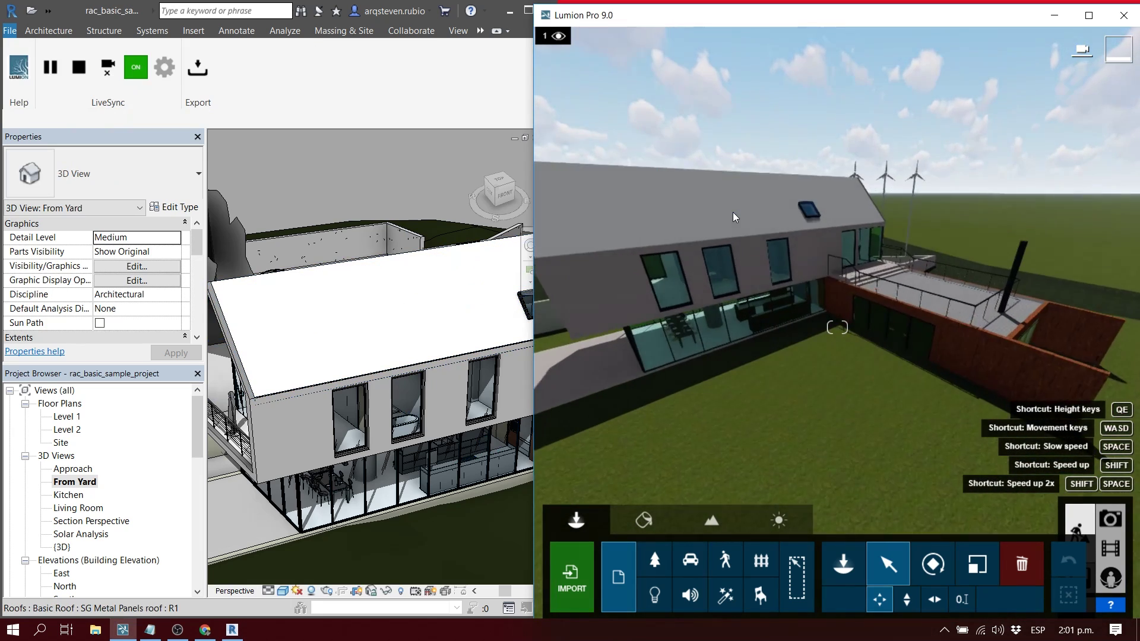
{"action": "key", "text": "a"}
{"action": "key", "text": "a"}
{"action": "key", "text": "w"}
{"action": "right_click_drag", "start_coordinate": [698, 207], "coordinate": [686, 172]}
{"action": "right_click_drag", "start_coordinate": [837, 327], "coordinate": [879, 344]}
{"action": "key", "text": "a"}
{"action": "key", "text": "d"}
Return to Revit and change the upper-floor front wall's type to Exterior - Block on Mtl. Stud
{"action": "left_click", "coordinate": [327, 308]}
{"action": "middle_click_drag", "start_coordinate": [369, 328], "coordinate": [315, 249]}
{"action": "scroll", "coordinate": [337, 310], "scroll_direction": "down", "scroll_amount": 1}
{"action": "scroll", "coordinate": [337, 309], "scroll_direction": "down", "scroll_amount": 2}
{"action": "middle_click_drag", "start_coordinate": [498, 336], "coordinate": [446, 344]}
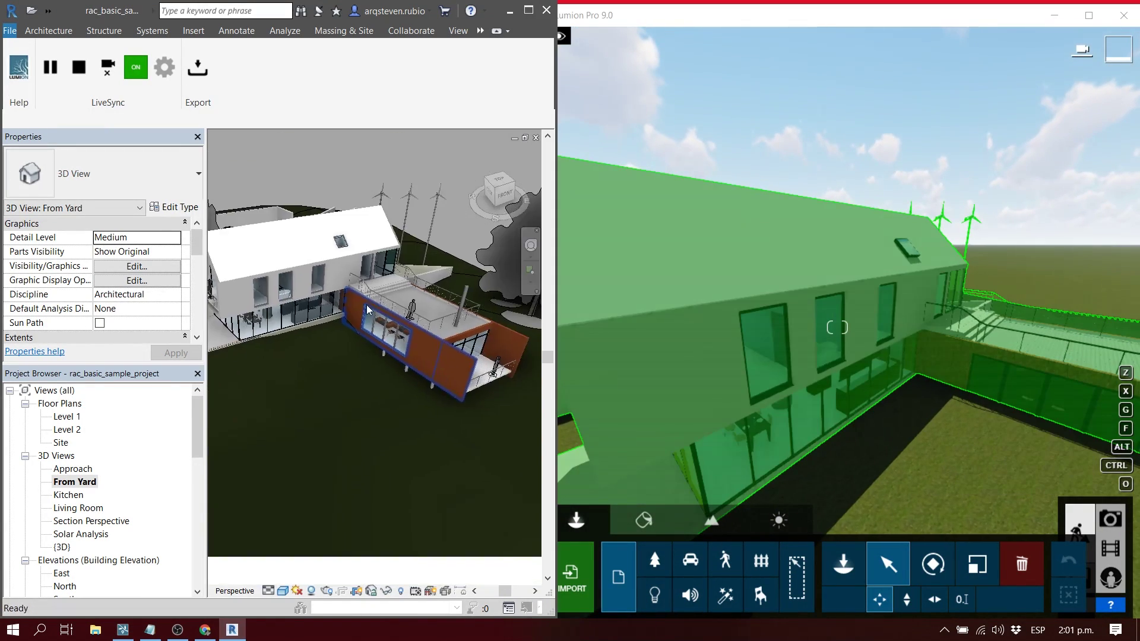
{"action": "scroll", "coordinate": [446, 344], "scroll_direction": "up", "scroll_amount": 4}
{"action": "scroll", "coordinate": [428, 308], "scroll_direction": "down", "scroll_amount": 3}
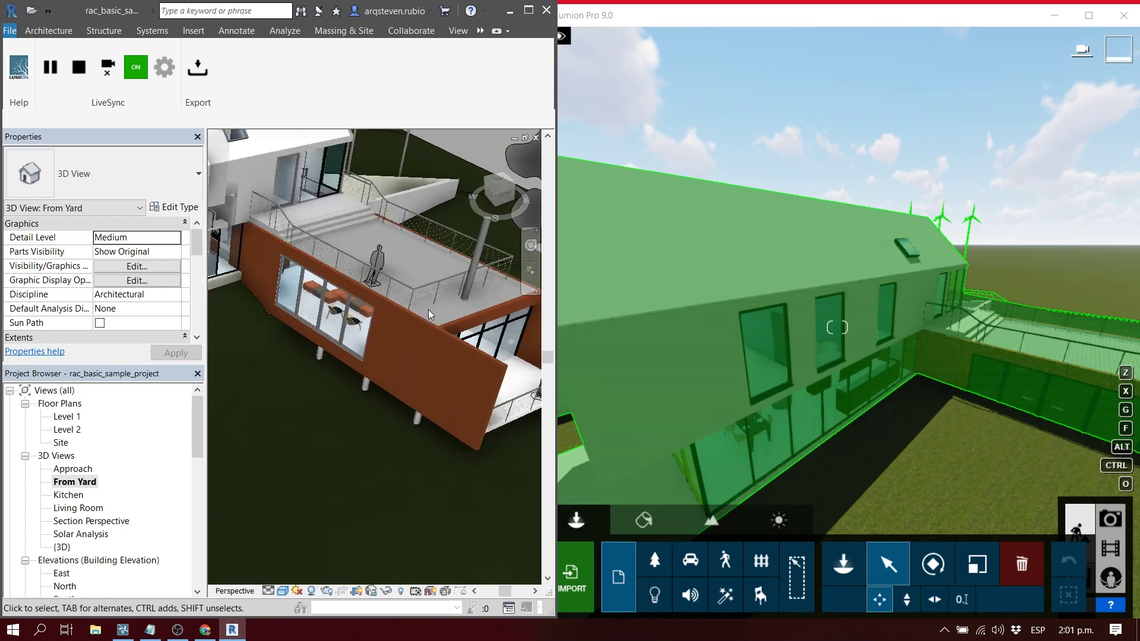
{"action": "middle_click_drag", "start_coordinate": [366, 354], "coordinate": [451, 401]}
{"action": "scroll", "coordinate": [416, 321], "scroll_direction": "up", "scroll_amount": 4}
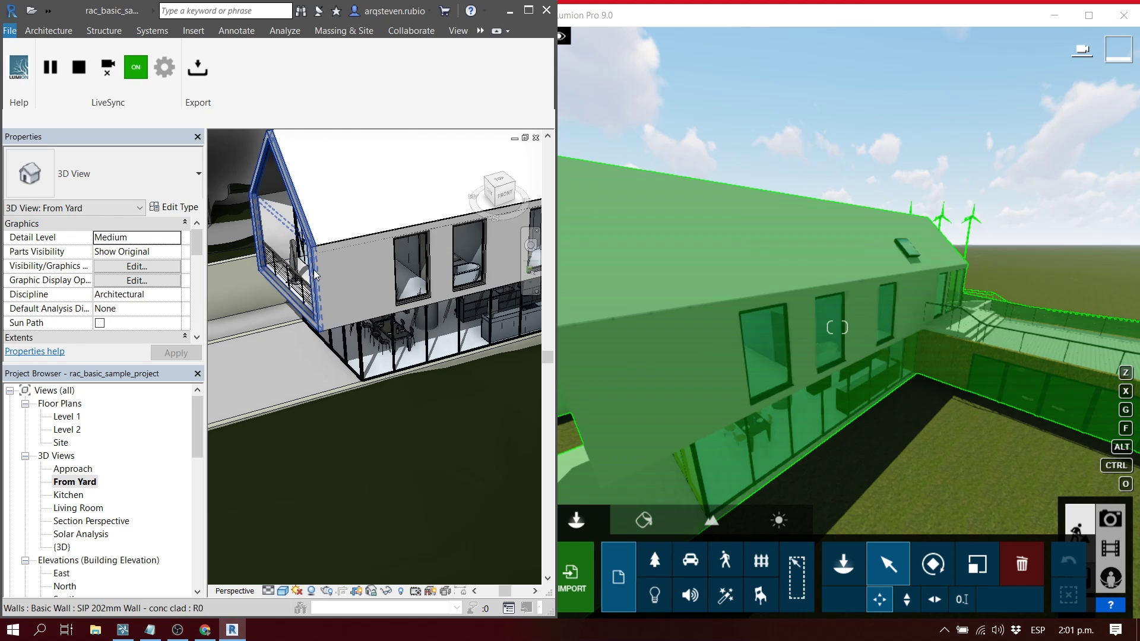
{"action": "left_click", "coordinate": [349, 330]}
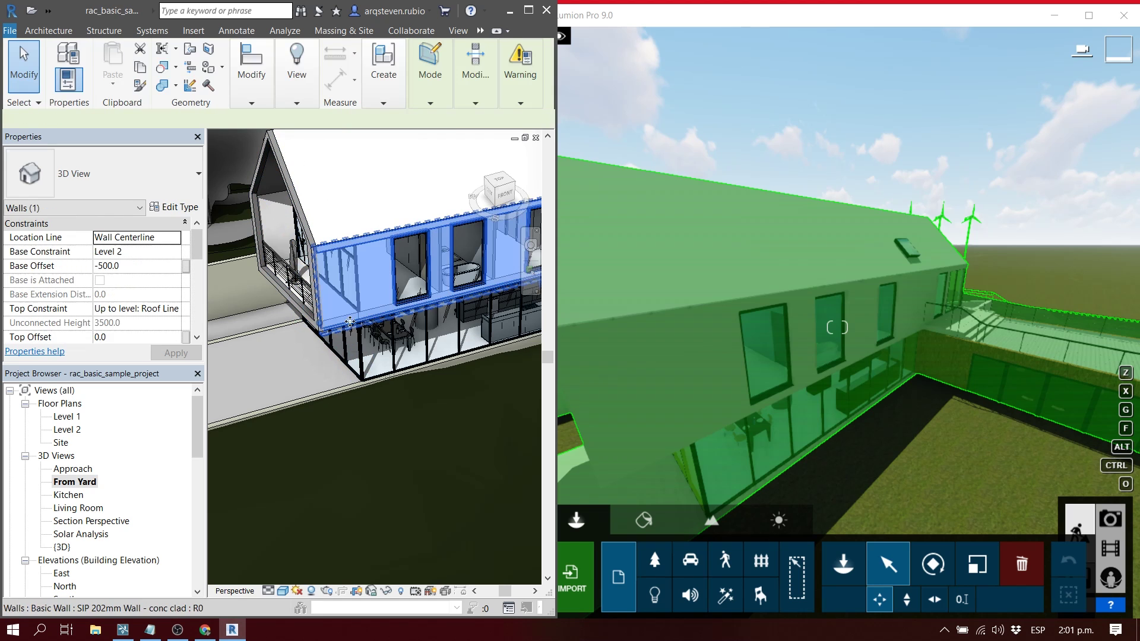
{"action": "left_click", "coordinate": [152, 189]}
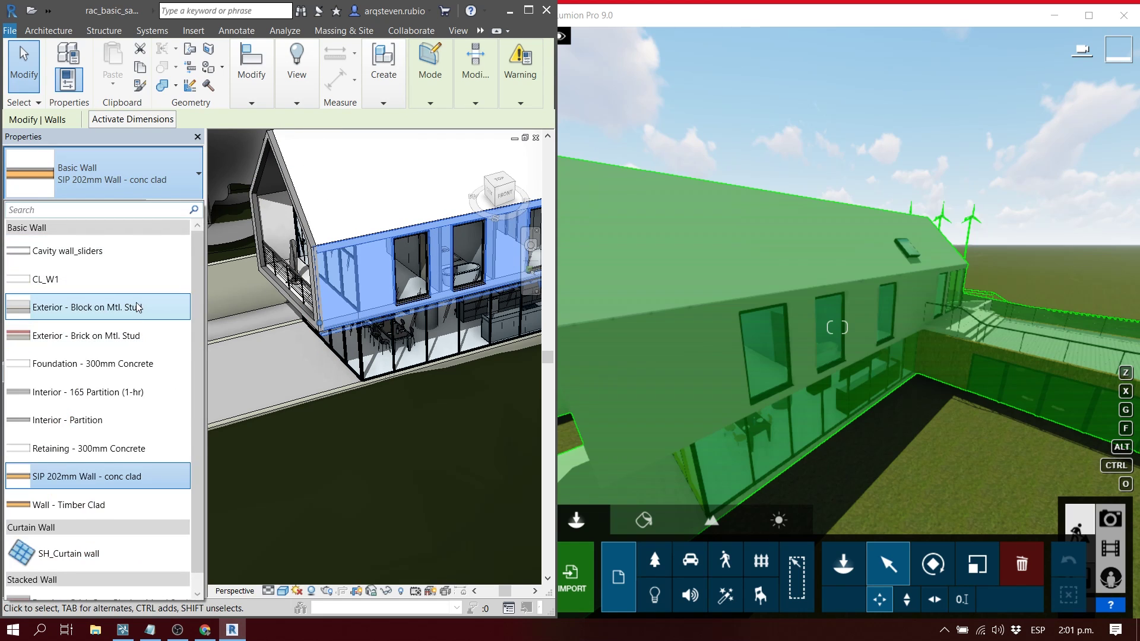
{"action": "left_click", "coordinate": [136, 307]}
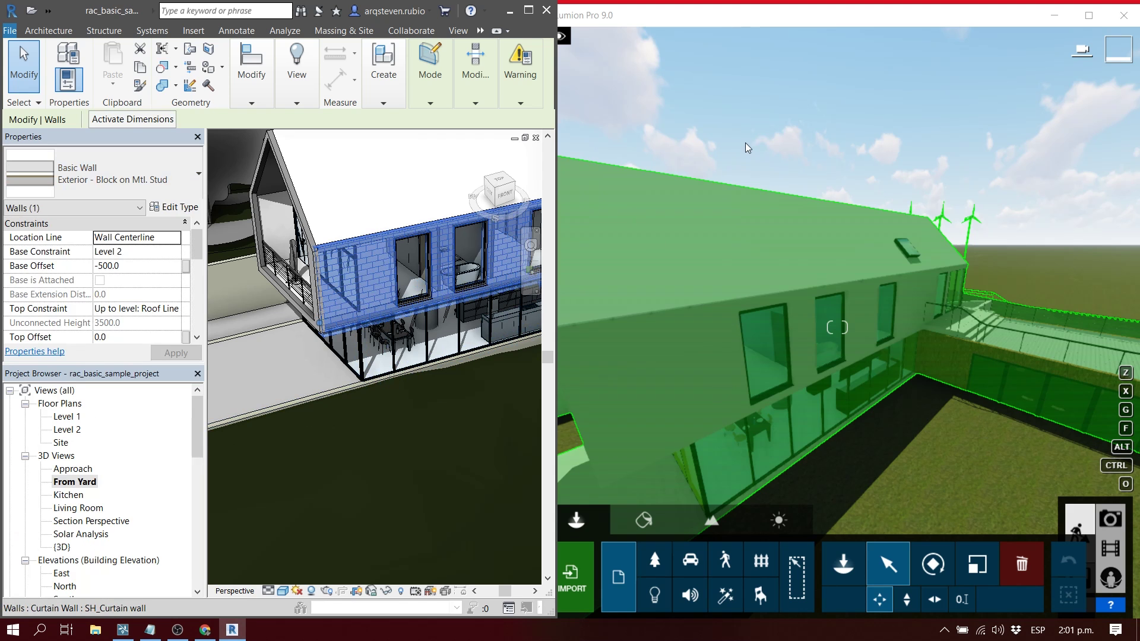
Switch to Lumion and examine the upper-floor block wall from close range and around its corner
{"action": "key", "text": "alt+Tab"}
{"action": "key", "text": "w"}
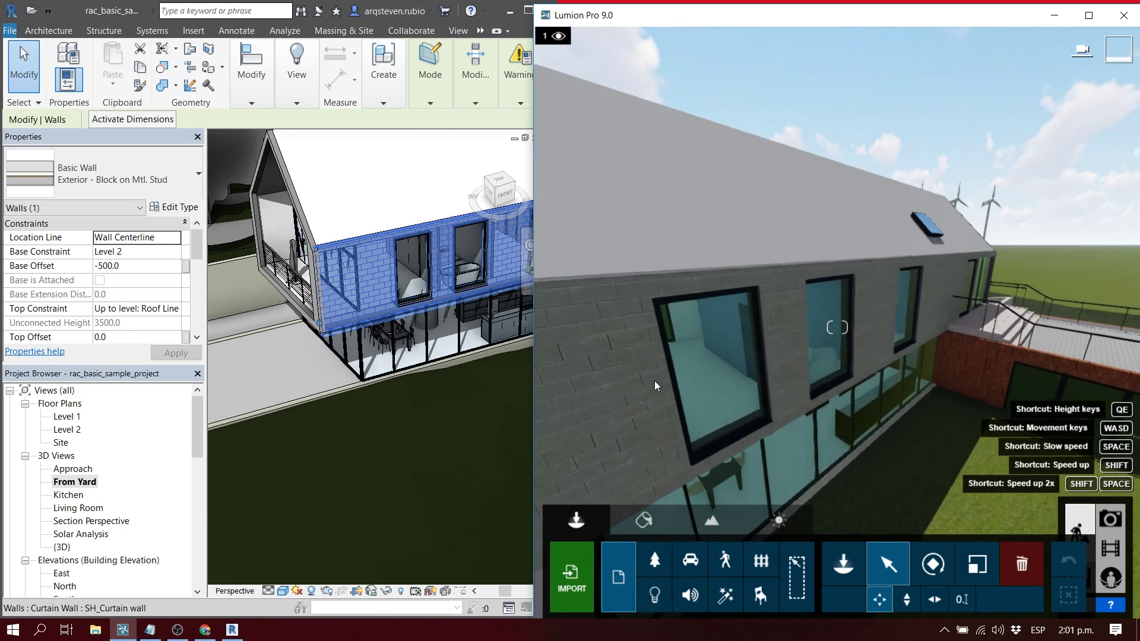
{"action": "right_click_drag", "start_coordinate": [765, 356], "coordinate": [885, 347]}
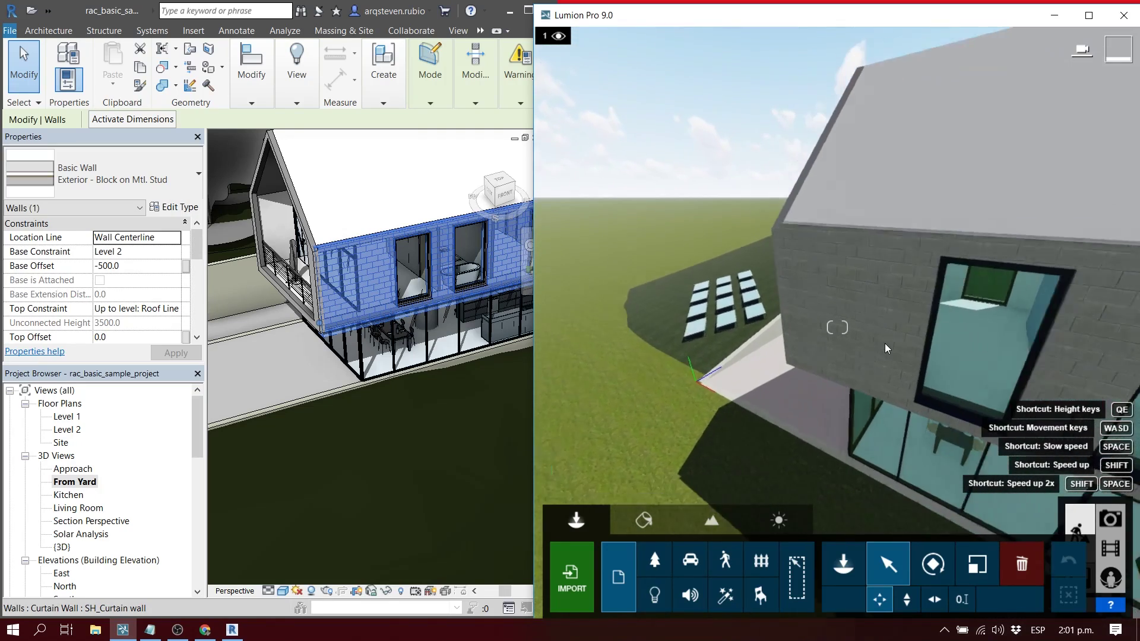
{"action": "key", "text": "s"}
{"action": "key", "text": "s"}
{"action": "right_click_drag", "start_coordinate": [808, 365], "coordinate": [805, 368]}
Raise the synchronised house model vertically so that its site surface lies above the Lumion terrain
{"action": "scroll", "coordinate": [788, 329], "scroll_direction": "down", "scroll_amount": 8}
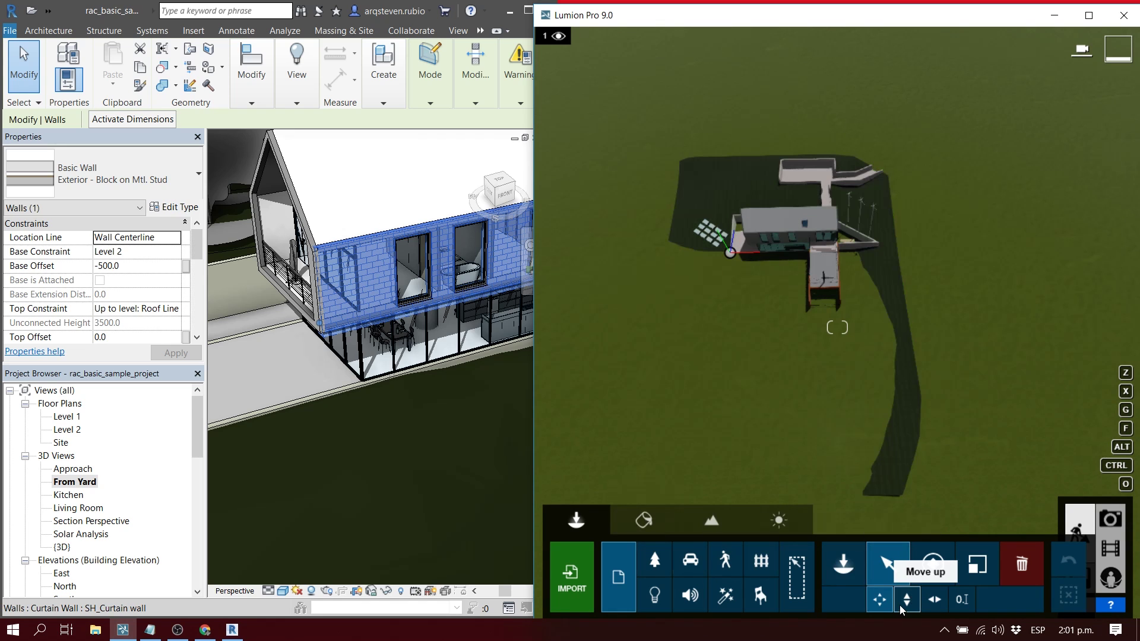
{"action": "left_click", "coordinate": [730, 252]}
{"action": "left_click_drag", "start_coordinate": [729, 230], "coordinate": [678, 2]}
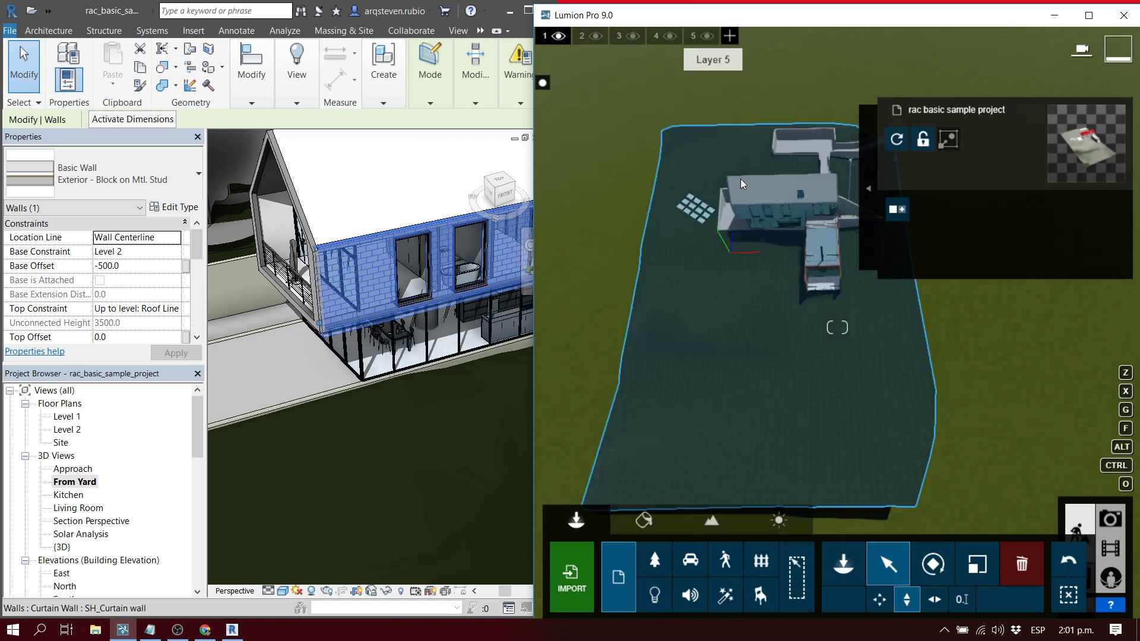
Assign the Wild Grass 01 nature material to the model's Grass ground surface and save the change
{"action": "scroll", "coordinate": [760, 339], "scroll_direction": "up", "scroll_amount": 3}
{"action": "right_click_drag", "start_coordinate": [763, 337], "coordinate": [795, 285]}
{"action": "key", "text": "e"}
{"action": "right_click_drag", "start_coordinate": [837, 327], "coordinate": [765, 327]}
{"action": "key", "text": "q"}
{"action": "key", "text": "w"}
{"action": "key", "text": "a"}
{"action": "key", "text": "s"}
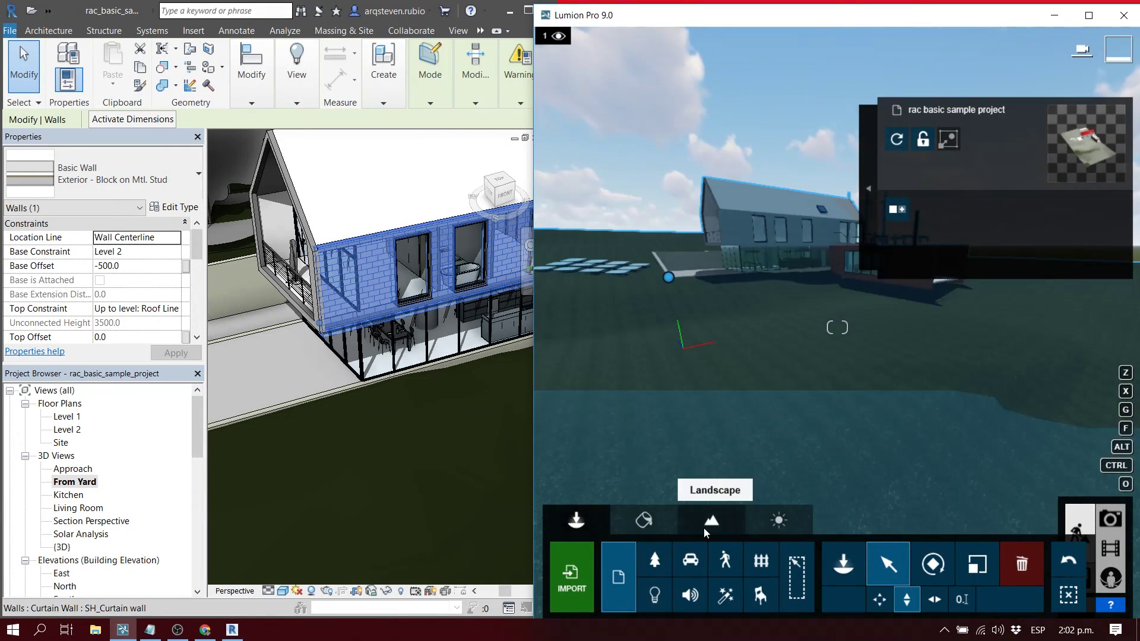
{"action": "left_click", "coordinate": [659, 525]}
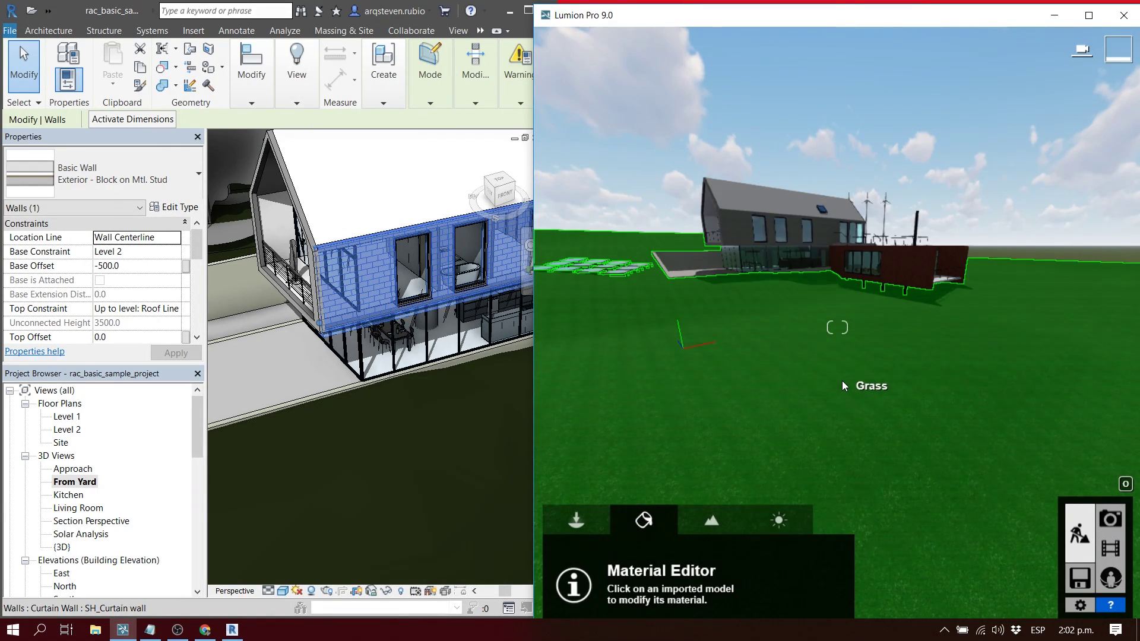
{"action": "left_click", "coordinate": [843, 384]}
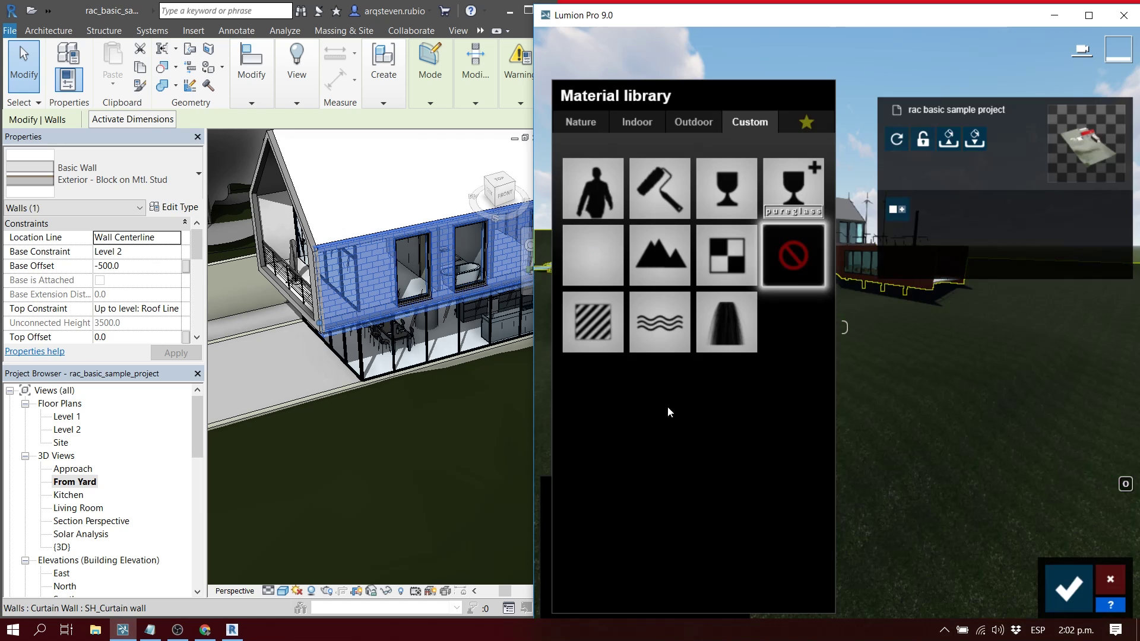
{"action": "left_click", "coordinate": [580, 122]}
{"action": "left_click", "coordinate": [649, 176]}
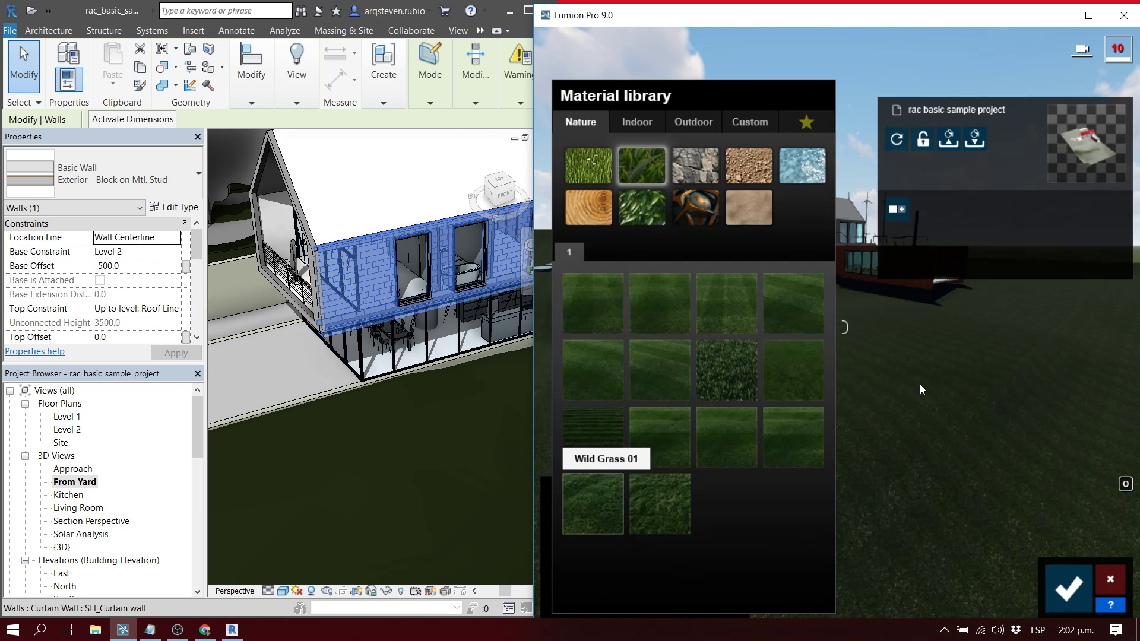
{"action": "left_click", "coordinate": [1067, 604]}
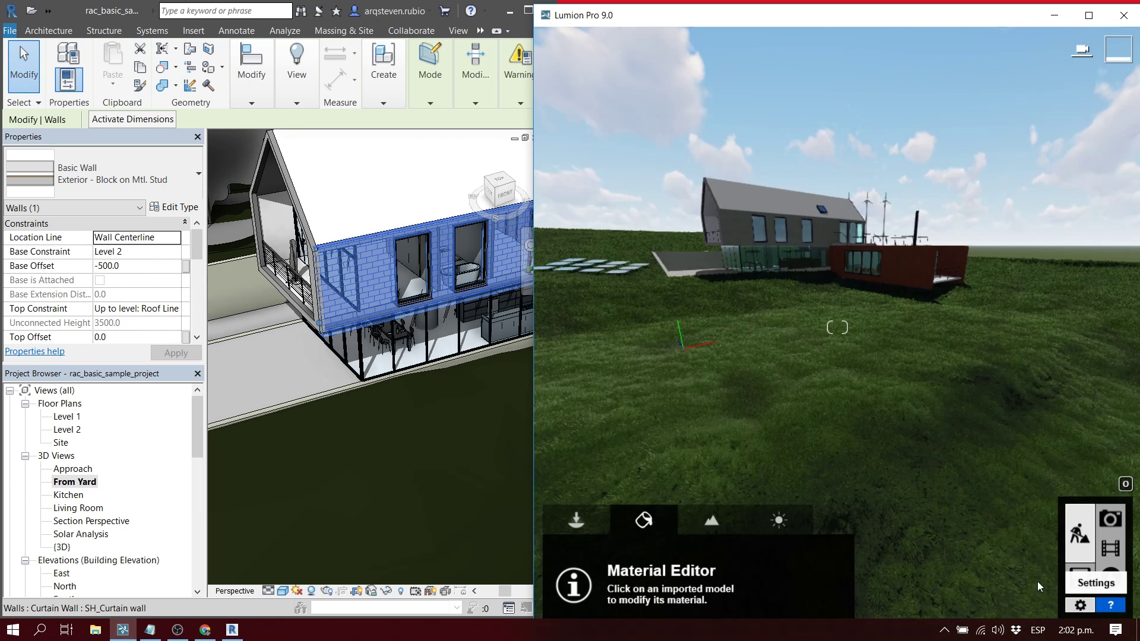
Set the Colorization of the ground's Wild Grass 01 material to its maximum
{"action": "left_click", "coordinate": [809, 370]}
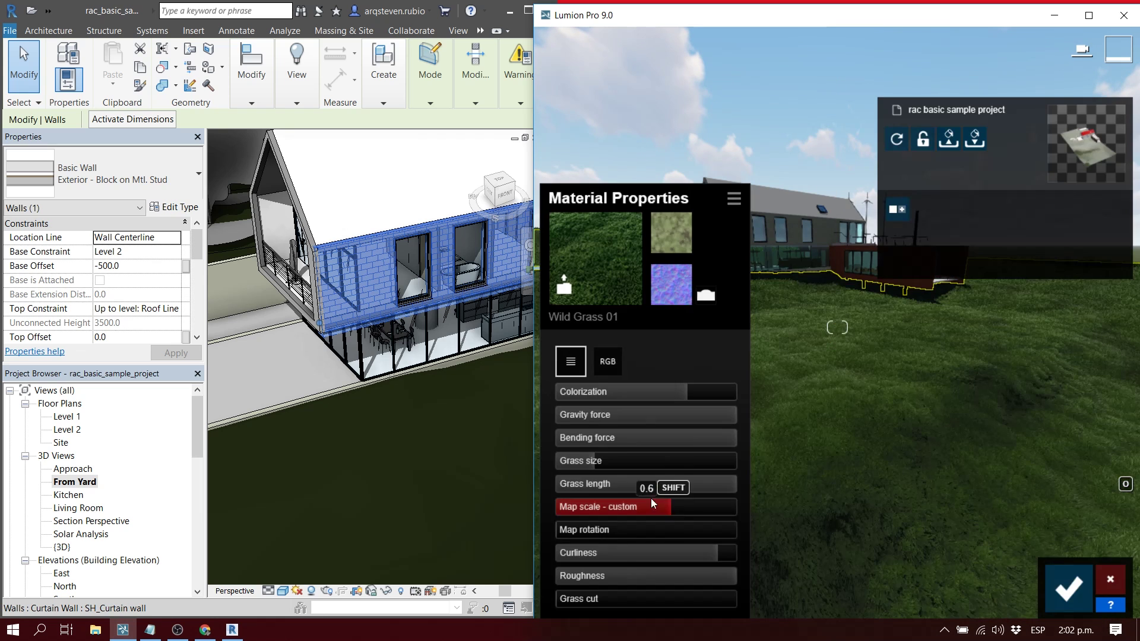
{"action": "left_click_drag", "start_coordinate": [680, 393], "coordinate": [743, 395]}
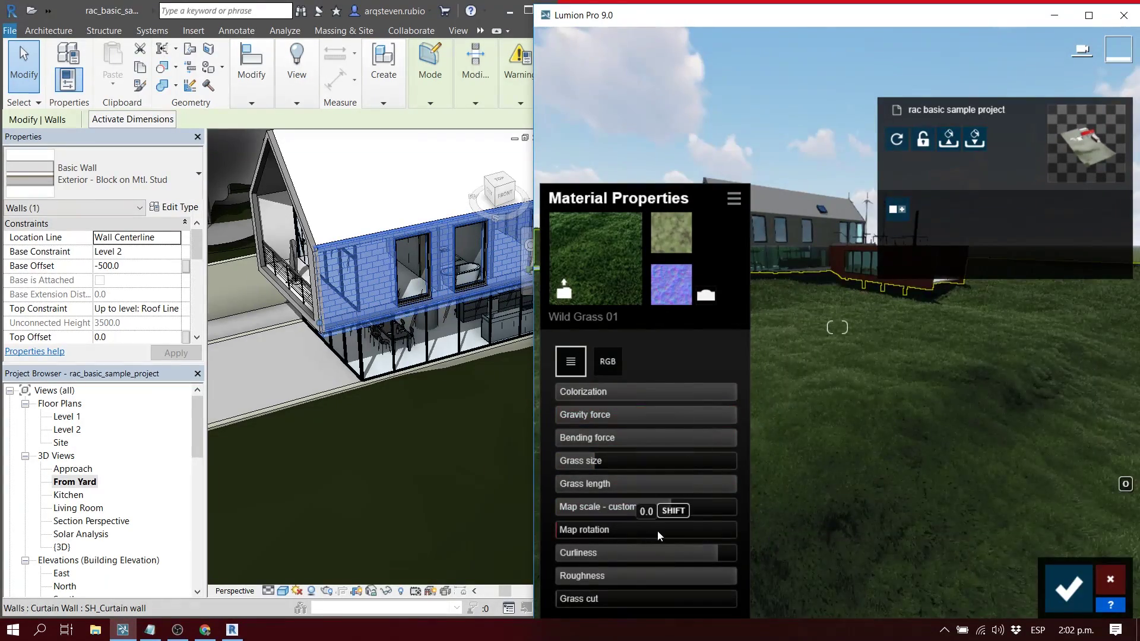
{"action": "right_click_drag", "start_coordinate": [935, 482], "coordinate": [894, 528]}
{"action": "key", "text": "s"}
{"action": "key", "text": "q"}
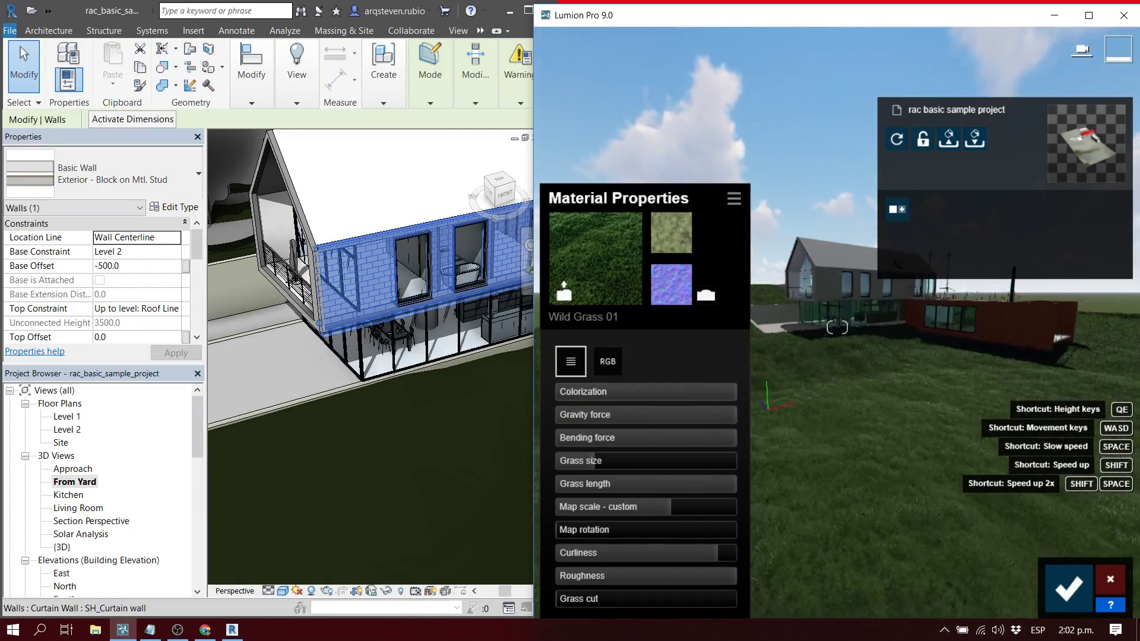
Return to Revit, stop LiveSync's camera synchronization, and orbit the From Yard view around the house
{"action": "left_click", "coordinate": [389, 366]}
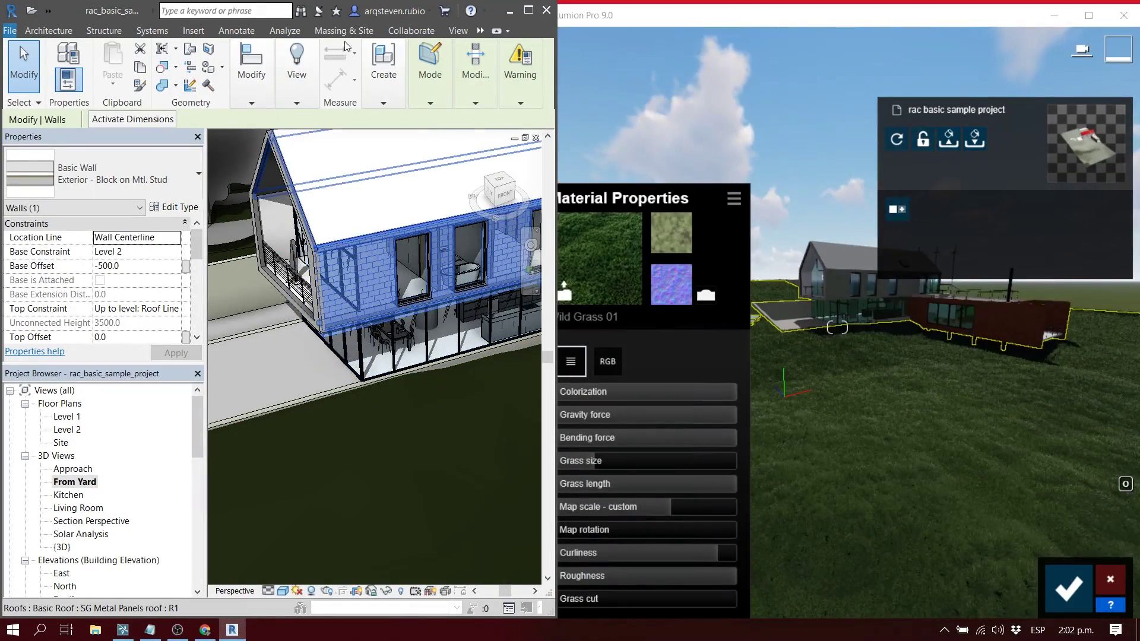
{"action": "scroll", "coordinate": [372, 188], "scroll_direction": "down", "scroll_amount": 5}
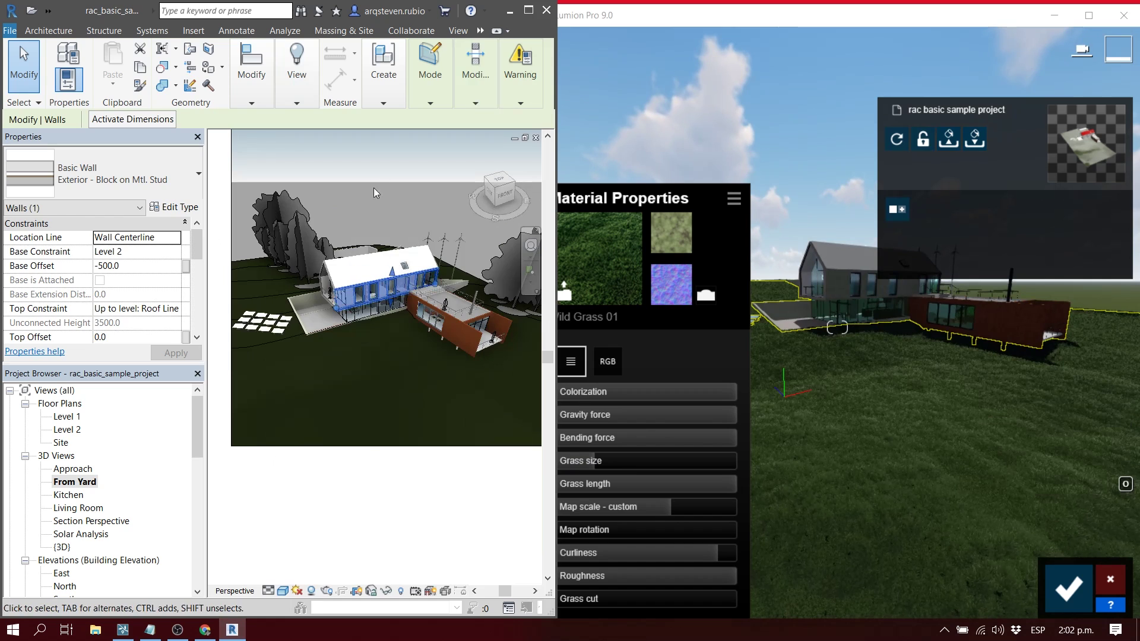
{"action": "left_click", "coordinate": [373, 188]}
{"action": "scroll", "coordinate": [329, 238], "scroll_direction": "up", "scroll_amount": 2}
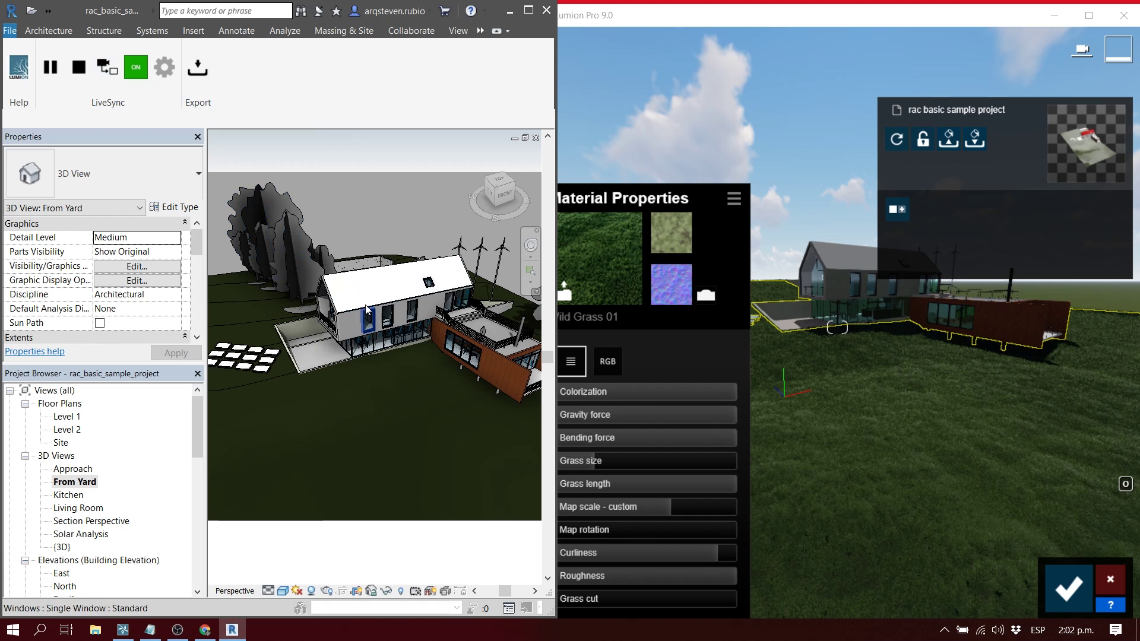
{"action": "middle_click_drag", "start_coordinate": [366, 308], "coordinate": [406, 309], "text": "shift"}
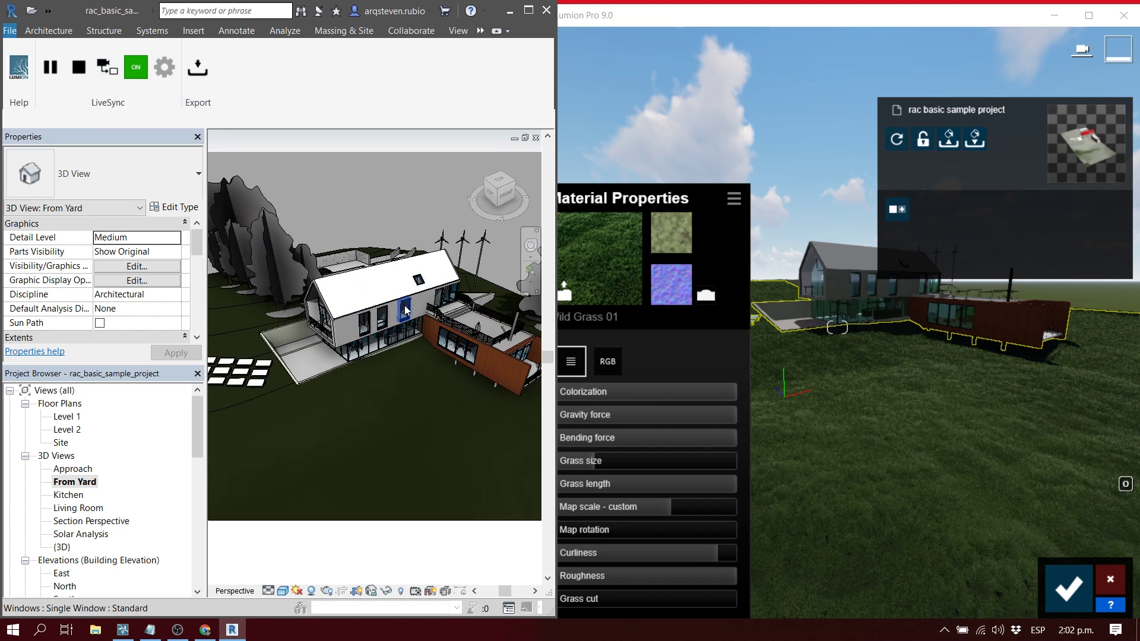
Save the grass material edits in Lumion and start LiveSync camera synchronization for Revit's From Yard view
{"action": "left_click", "coordinate": [1066, 588]}
{"action": "middle_click_drag", "start_coordinate": [341, 321], "coordinate": [356, 249], "text": "shift"}
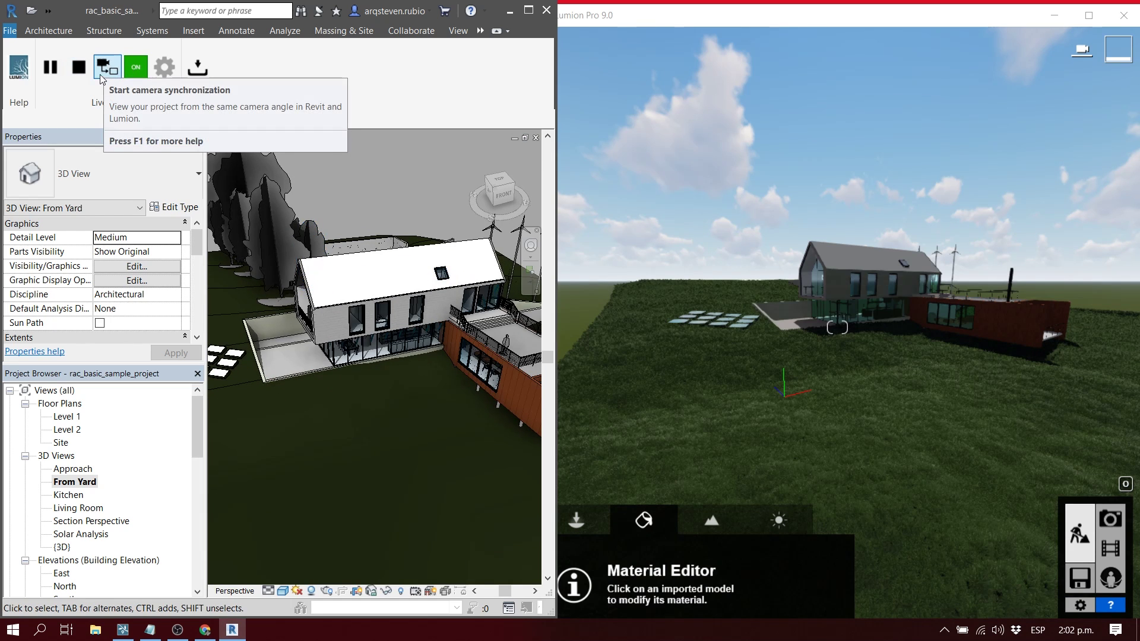
{"action": "left_click", "coordinate": [105, 65]}
{"action": "middle_click_drag", "start_coordinate": [388, 375], "coordinate": [409, 372], "text": "shift"}
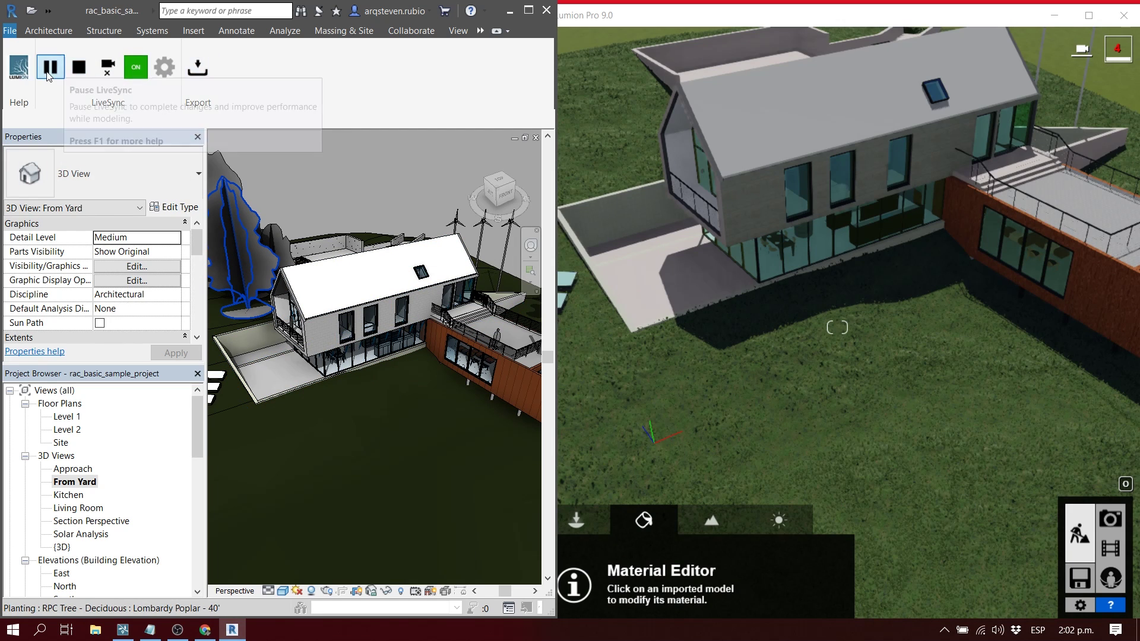
Review the Export to Lumion options in Revit and close them without exporting
{"action": "left_click", "coordinate": [199, 69]}
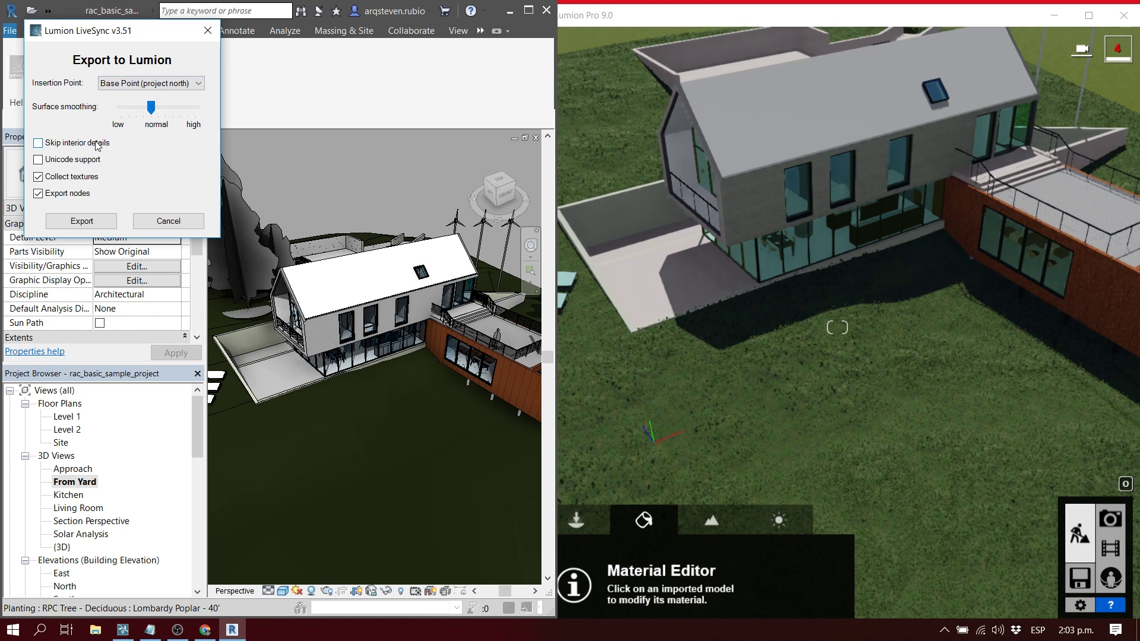
{"action": "left_click", "coordinate": [169, 221]}
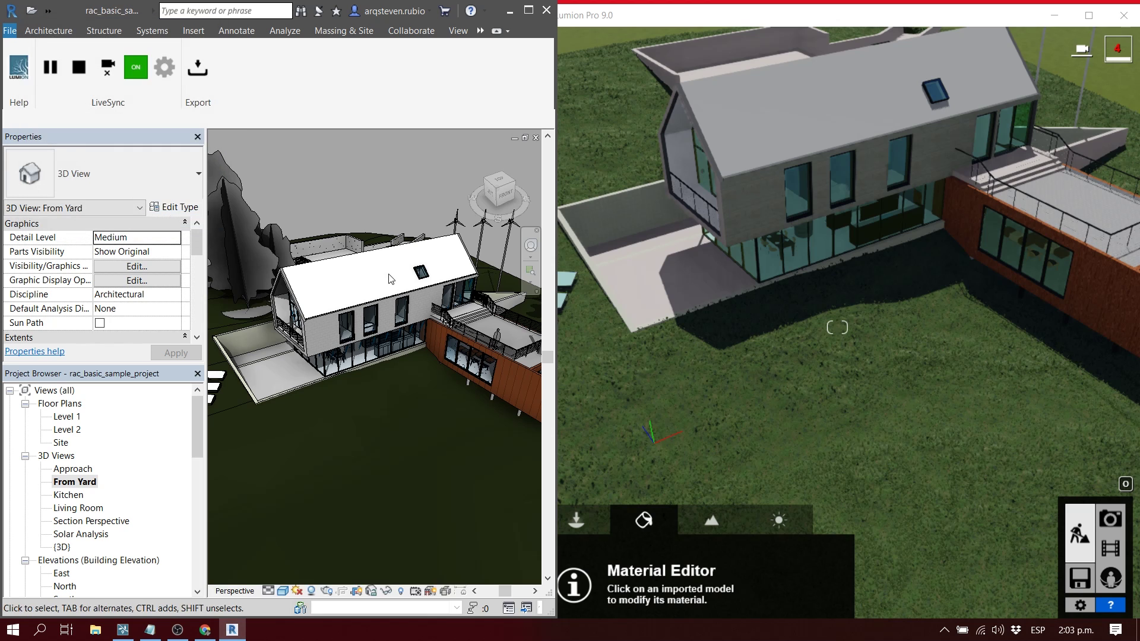
Switch from the Revit view to Lumion, enlarge its window to full screen, and enter Photo mode to frame the house
{"action": "scroll", "coordinate": [421, 350], "scroll_direction": "down", "scroll_amount": 2}
{"action": "middle_click_drag", "start_coordinate": [419, 351], "coordinate": [463, 362]}
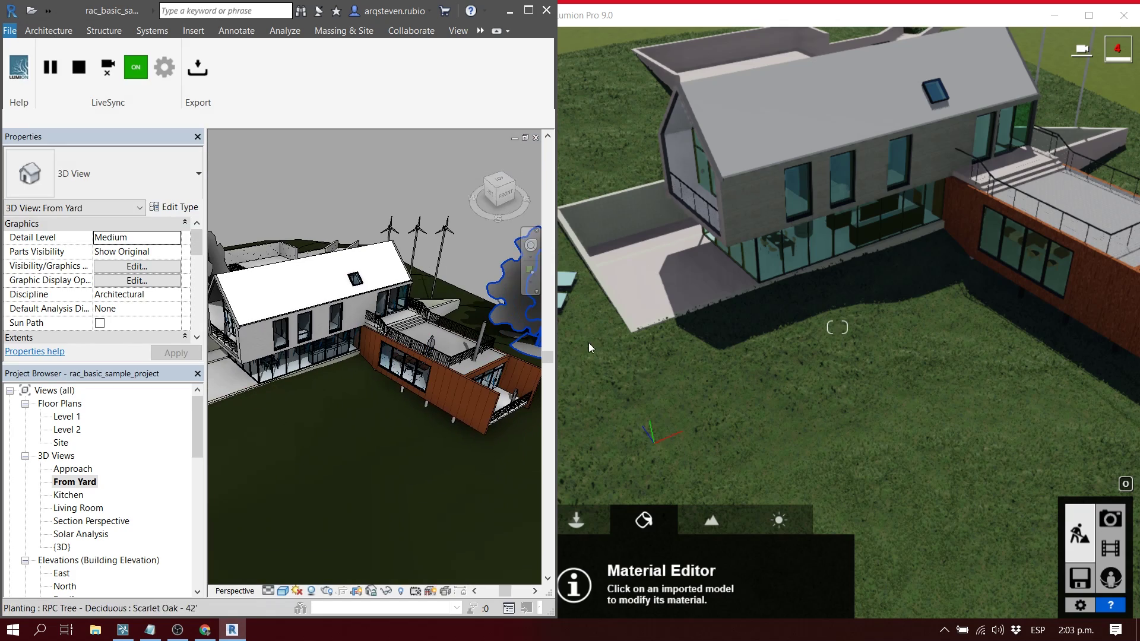
{"action": "left_click", "coordinate": [675, 272]}
{"action": "scroll", "coordinate": [834, 317], "scroll_direction": "up", "scroll_amount": 3}
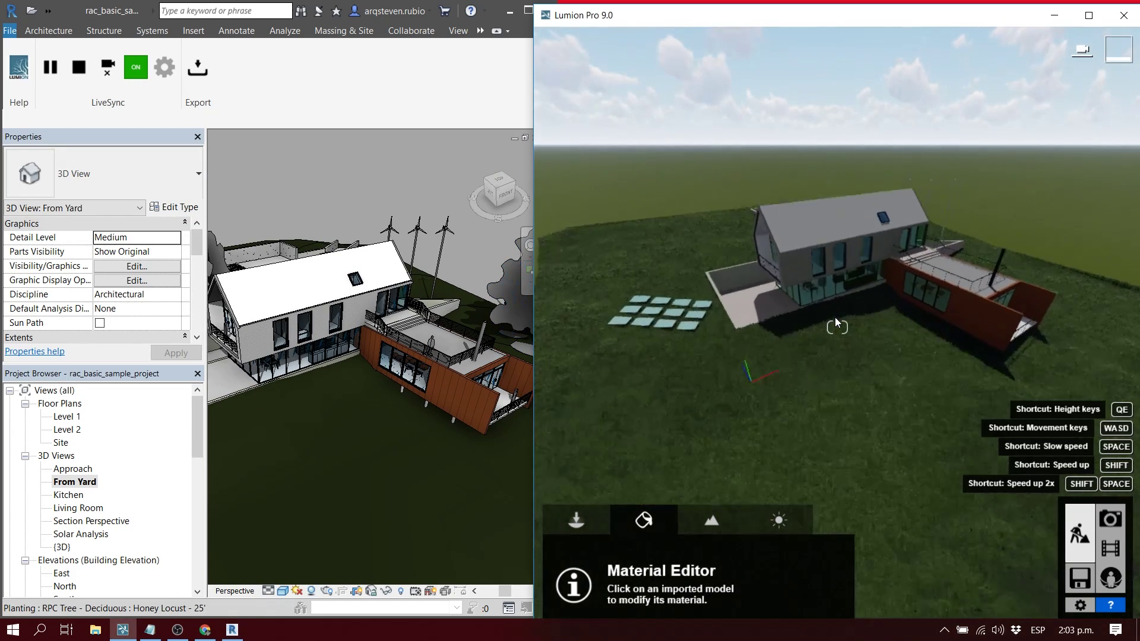
{"action": "right_click_drag", "start_coordinate": [835, 317], "coordinate": [790, 305]}
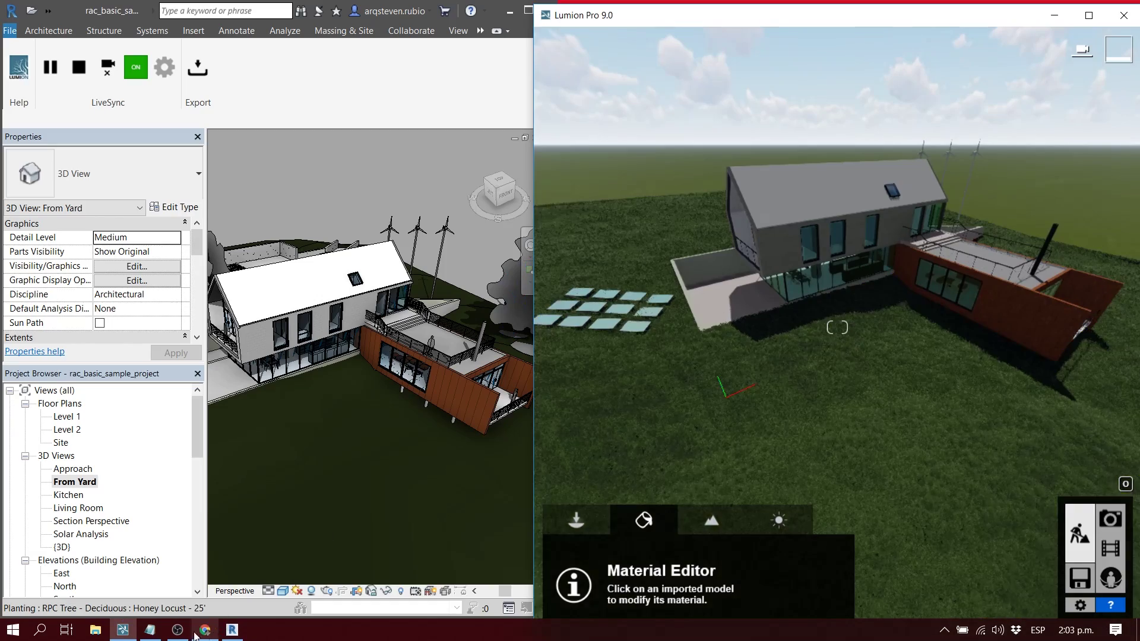
{"action": "double_click", "coordinate": [928, 15]}
{"action": "left_click", "coordinate": [1108, 509]}
{"action": "right_click_drag", "start_coordinate": [708, 219], "coordinate": [707, 178]}
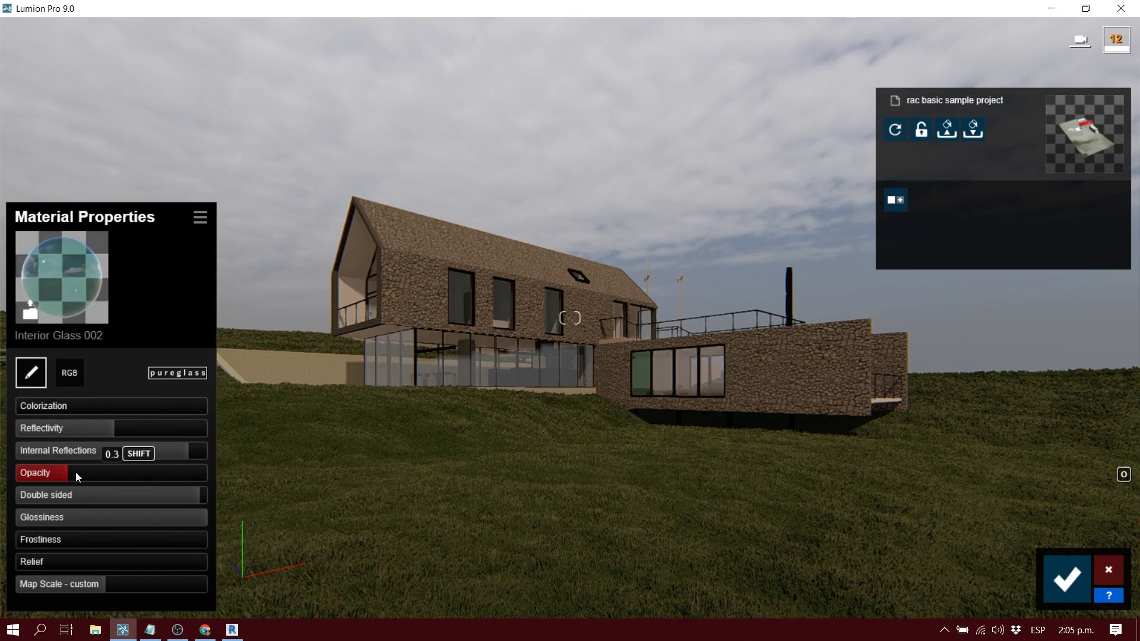
Raise the Opacity of the Interior Glass 002 material slightly and set its Double sided value to 0.1
{"action": "left_click_drag", "start_coordinate": [76, 472], "coordinate": [80, 473]}
{"action": "left_click_drag", "start_coordinate": [107, 495], "coordinate": [277, 505]}
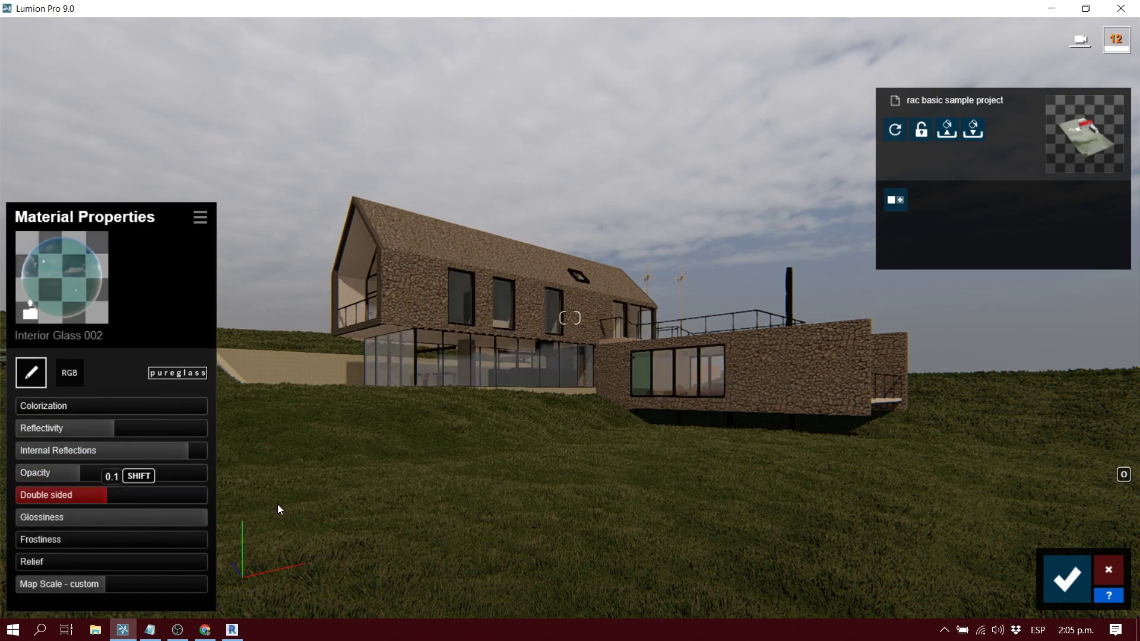
Apply an outdoor plaster material to the interior surface at the house's open gable end
{"action": "left_click", "coordinate": [352, 291]}
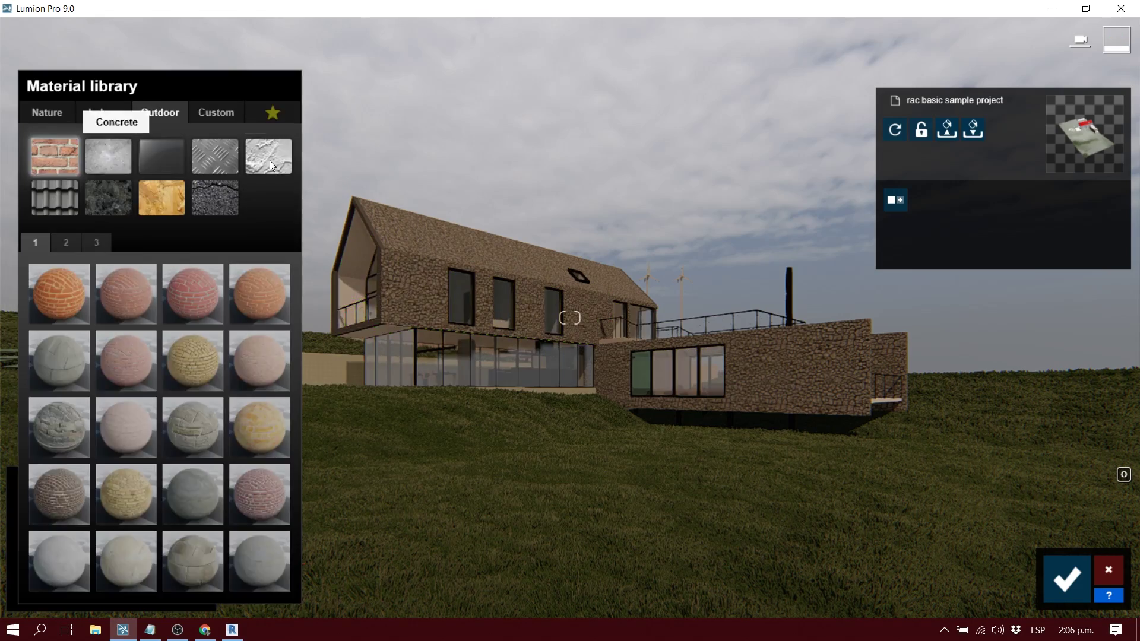
{"action": "left_click", "coordinate": [268, 157]}
{"action": "left_click", "coordinate": [59, 356]}
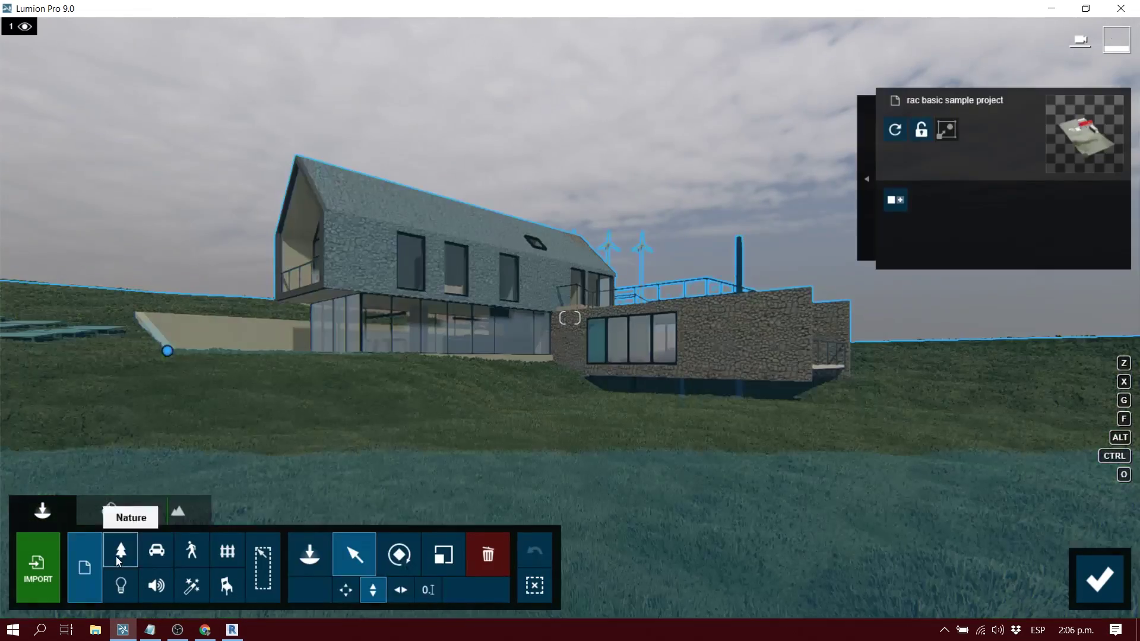
Place conifer trees from page 3 of the Nature Library along the edge of the site
{"action": "left_click", "coordinate": [120, 551]}
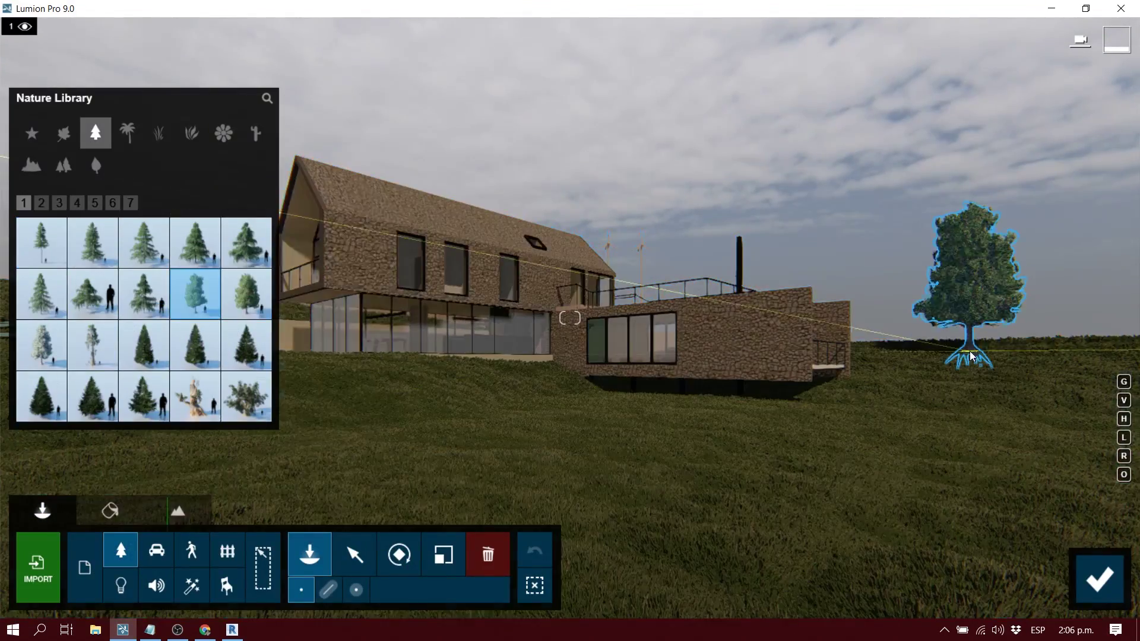
{"action": "left_click", "coordinate": [59, 202]}
{"action": "left_click", "coordinate": [247, 344]}
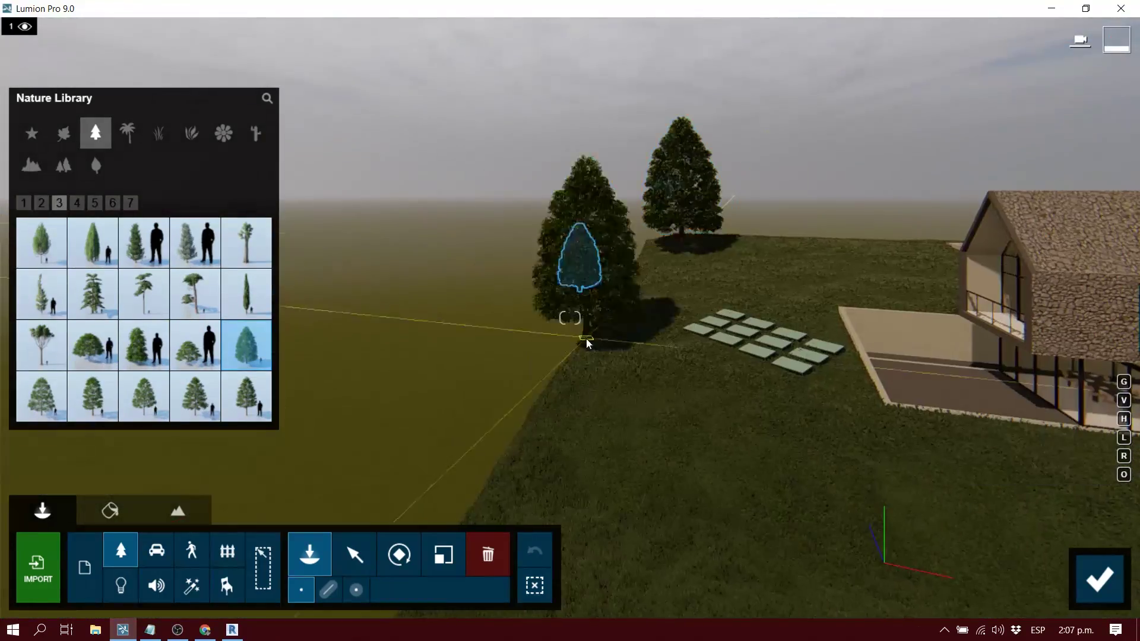
{"action": "left_click", "coordinate": [585, 315]}
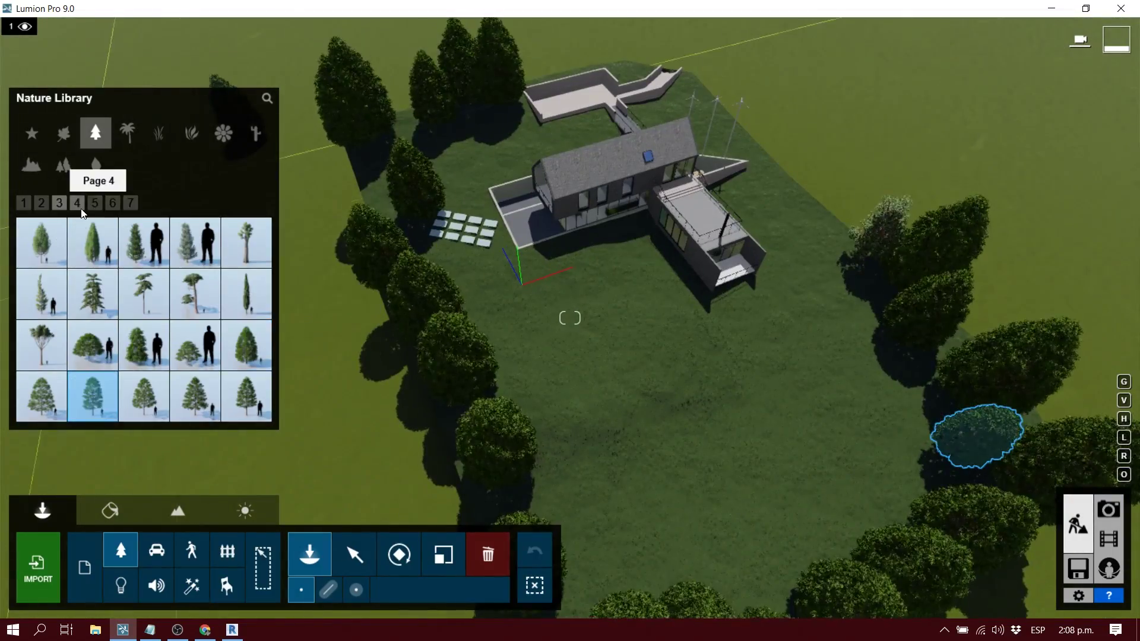
Place conifers from page 7 of the Nature Library around the house and surround the site with TreeCluster2 broadleaf clusters
{"action": "left_click", "coordinate": [95, 202]}
{"action": "left_click", "coordinate": [130, 202]}
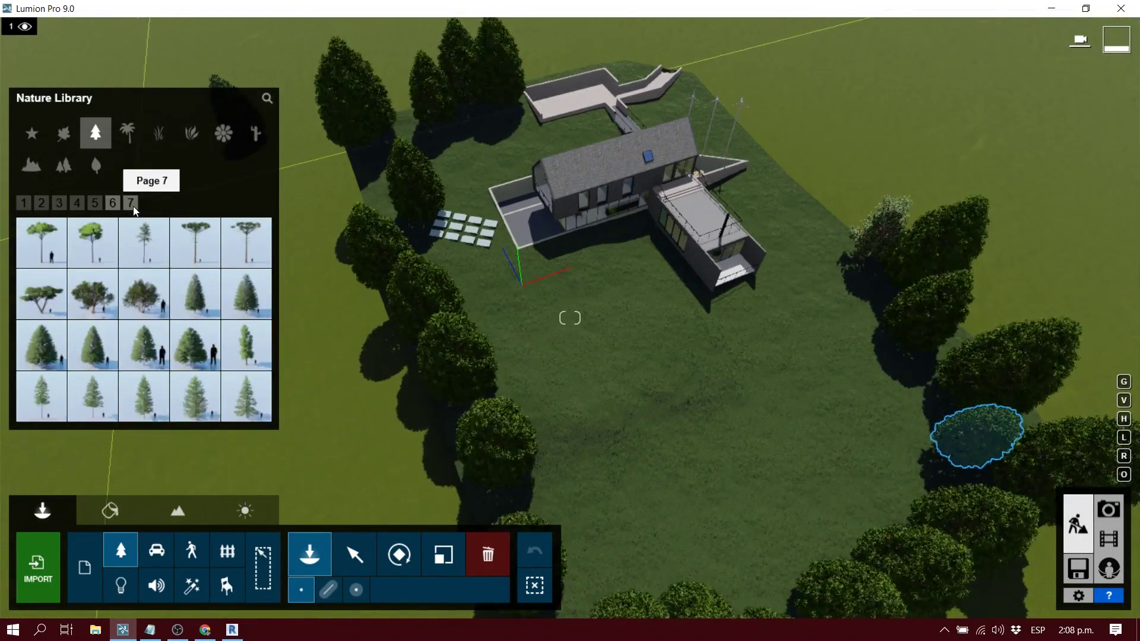
{"action": "left_click", "coordinate": [144, 293]}
{"action": "left_click", "coordinate": [611, 441]}
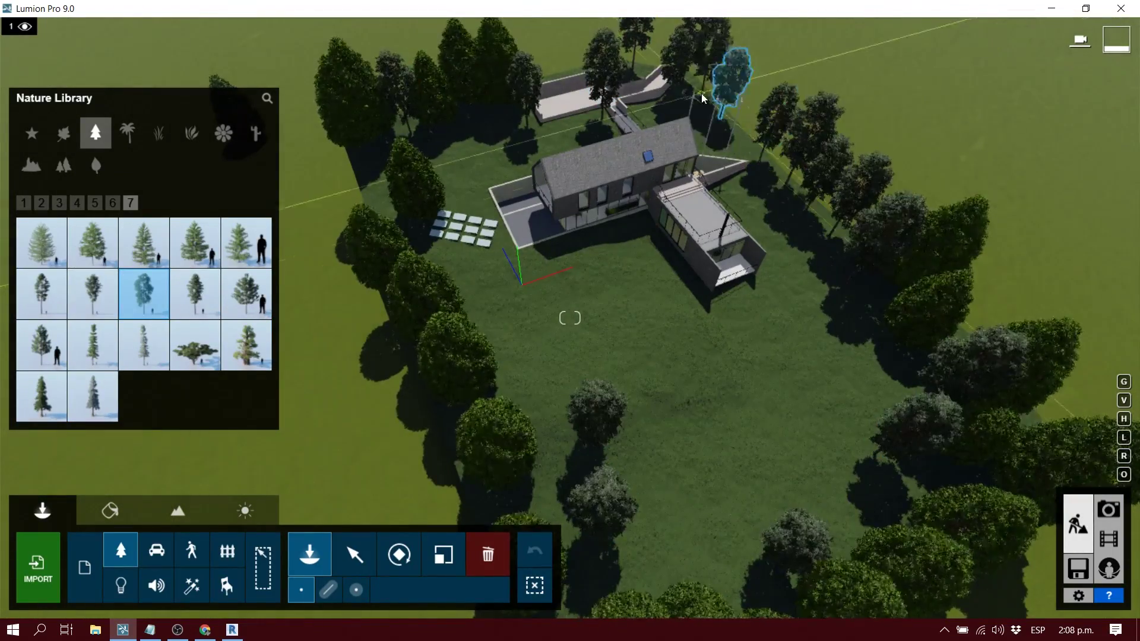
{"action": "left_click", "coordinate": [63, 165]}
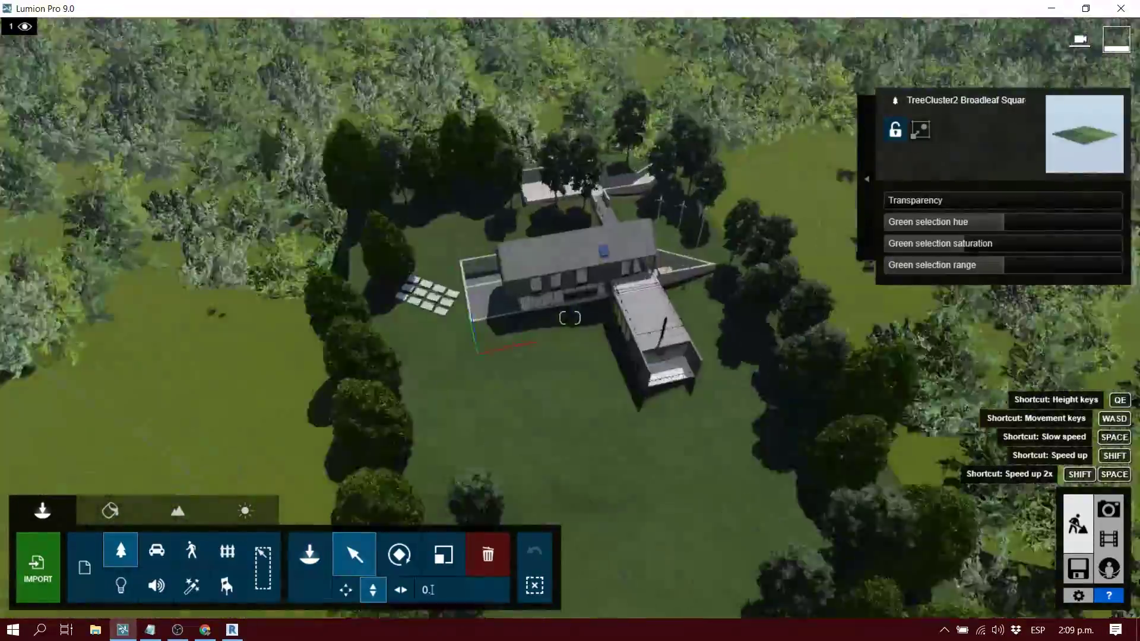
Place garden rocks from page 3 of the Nature Library's rock category on the lawn in front of the house
{"action": "left_click", "coordinate": [30, 165]}
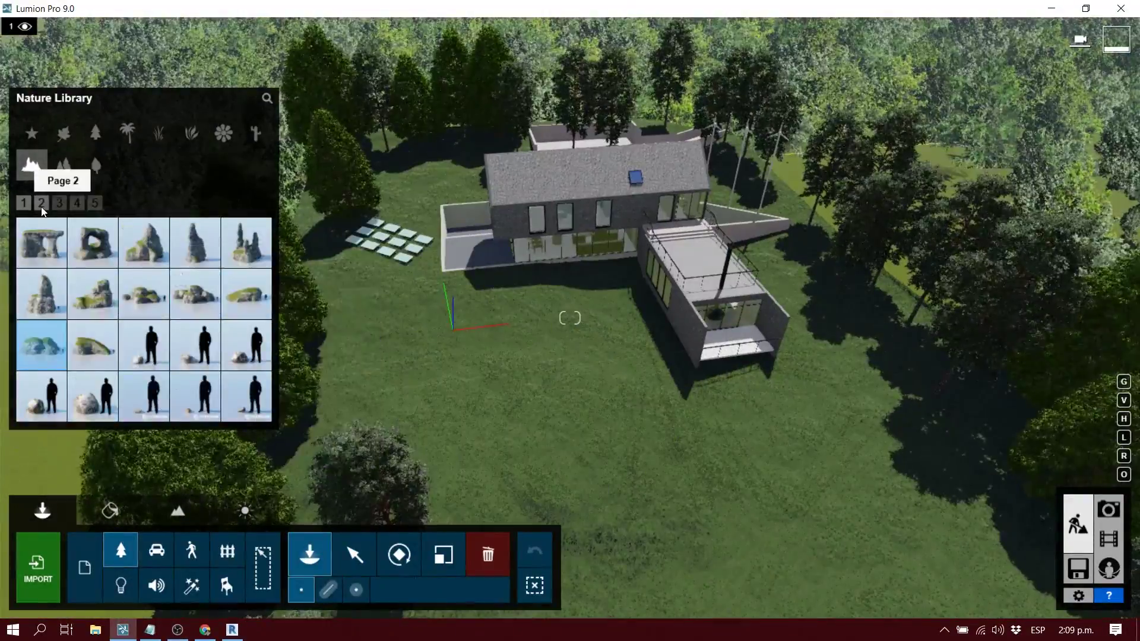
{"action": "left_click", "coordinate": [59, 202]}
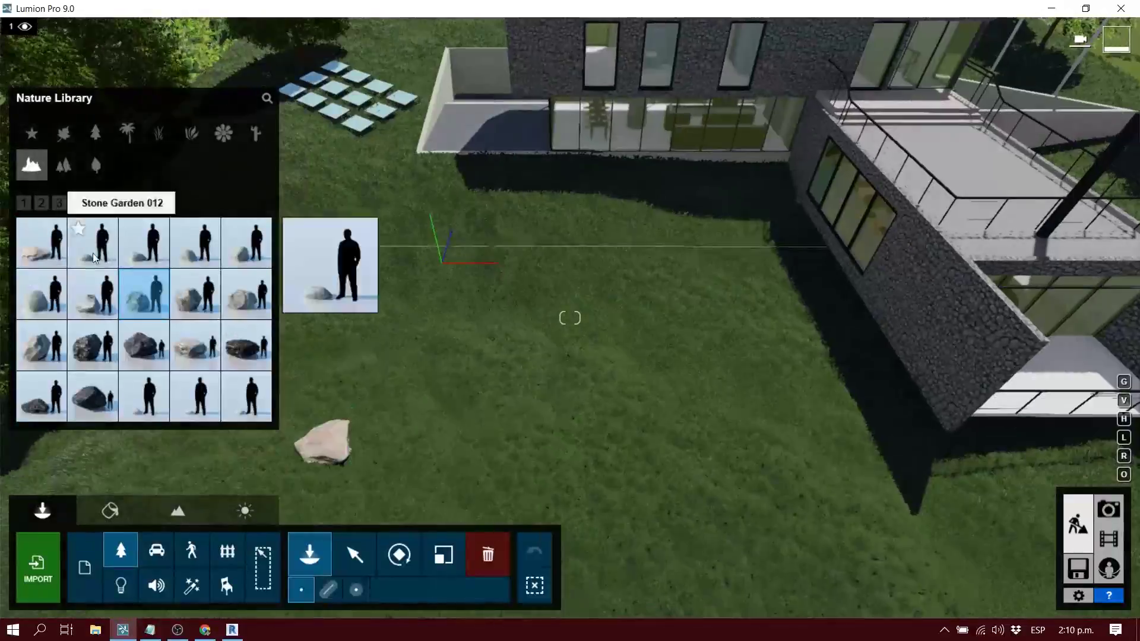
{"action": "left_click", "coordinate": [318, 408]}
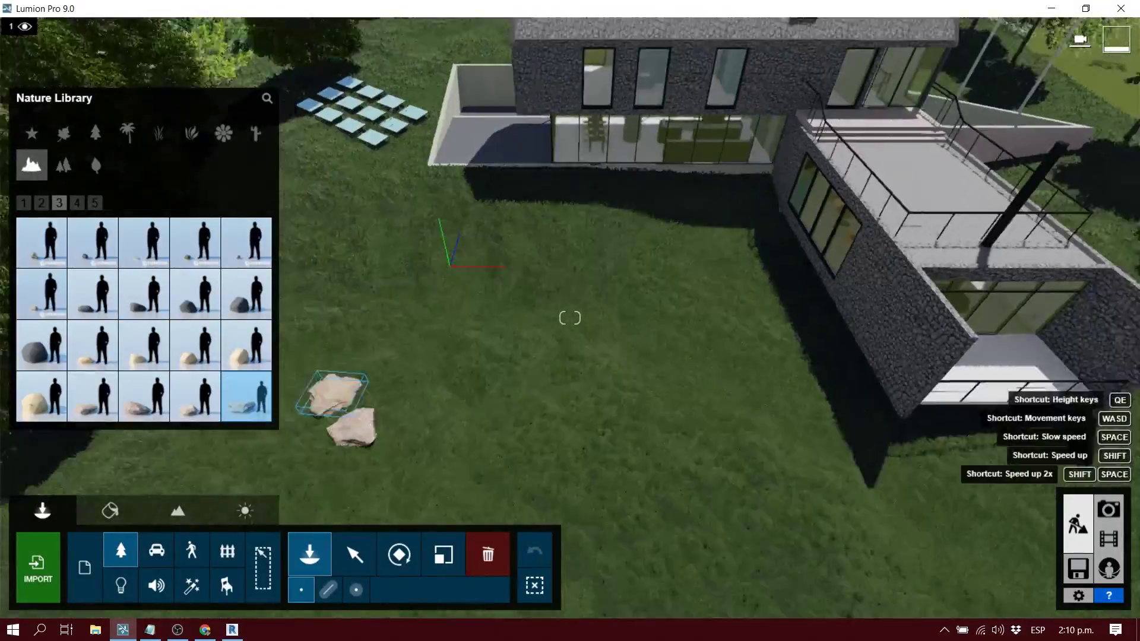
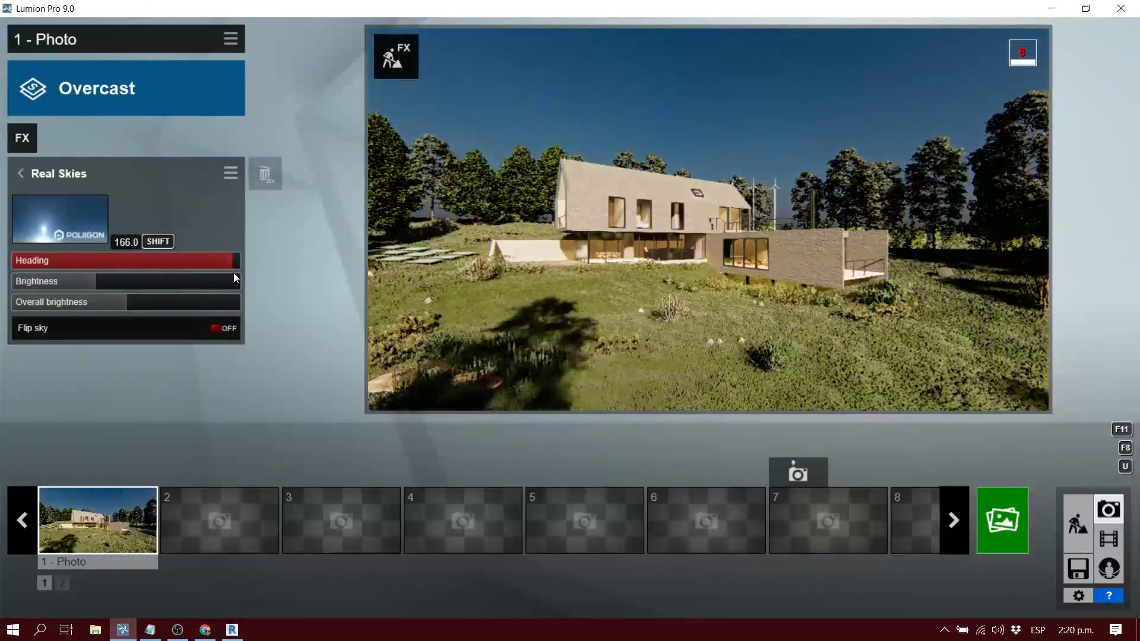
Reframe the photo of the house from eye level and turn the Real Skies Heading down to near its minimum
{"action": "key", "text": "a"}
{"action": "key", "text": "e"}
{"action": "left_click", "coordinate": [564, 383]}
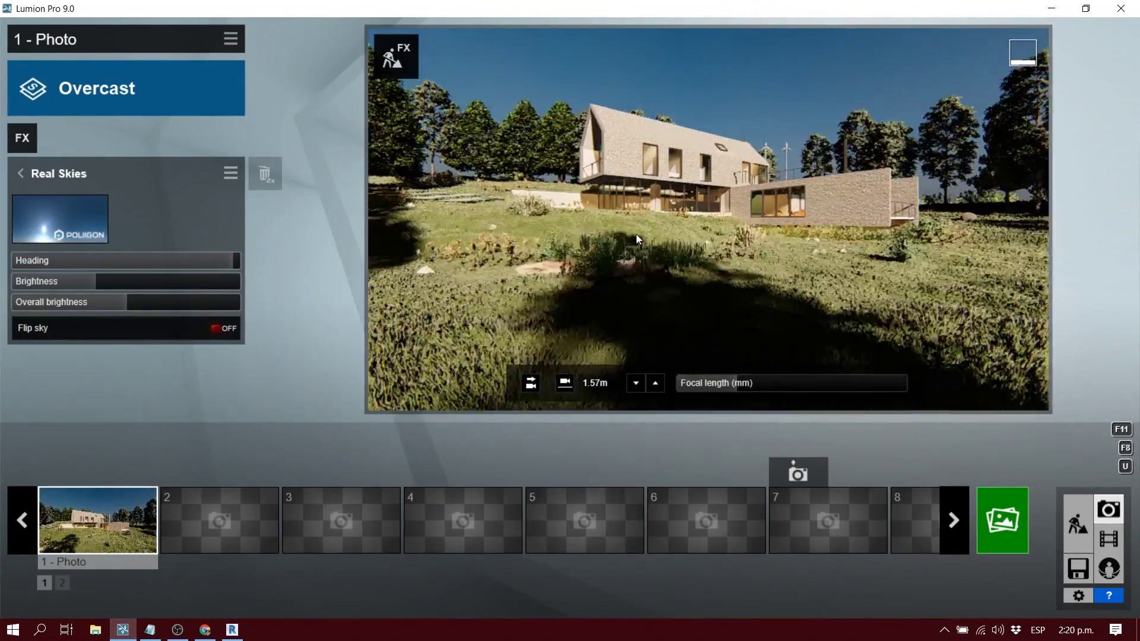
{"action": "left_click_drag", "start_coordinate": [232, 260], "coordinate": [34, 259]}
In the photo's Shadow effect, set the shadow type to Normal and turn on Soft Shadows
{"action": "left_click", "coordinate": [20, 173]}
{"action": "left_click", "coordinate": [219, 146]}
{"action": "left_click", "coordinate": [110, 356]}
{"action": "left_click", "coordinate": [186, 347]}
{"action": "left_click", "coordinate": [66, 345]}
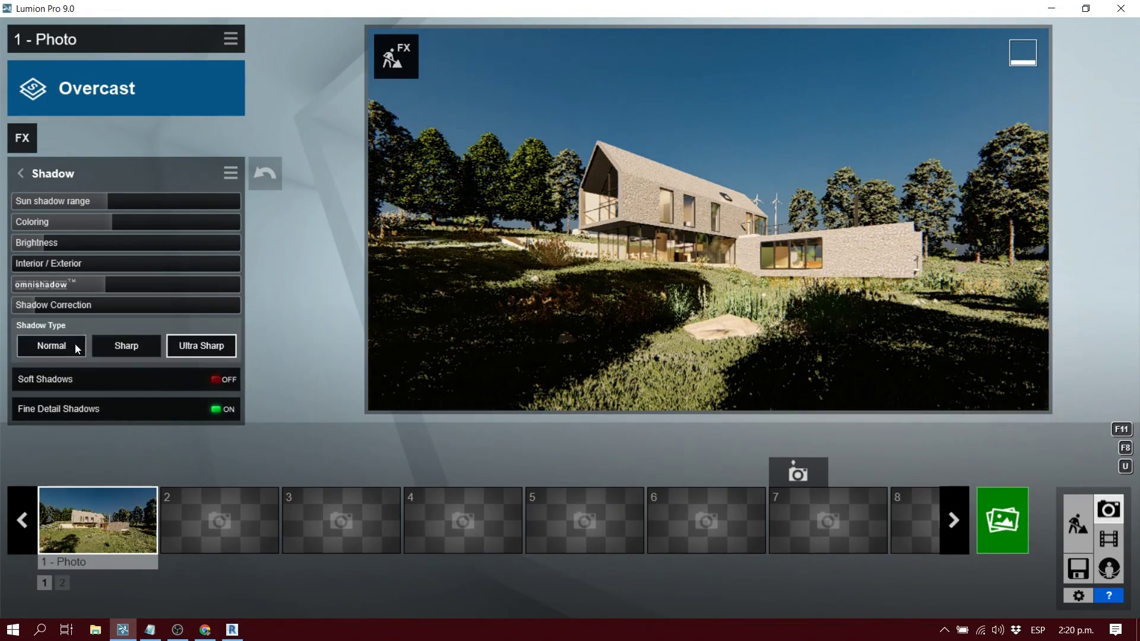
{"action": "left_click", "coordinate": [220, 383]}
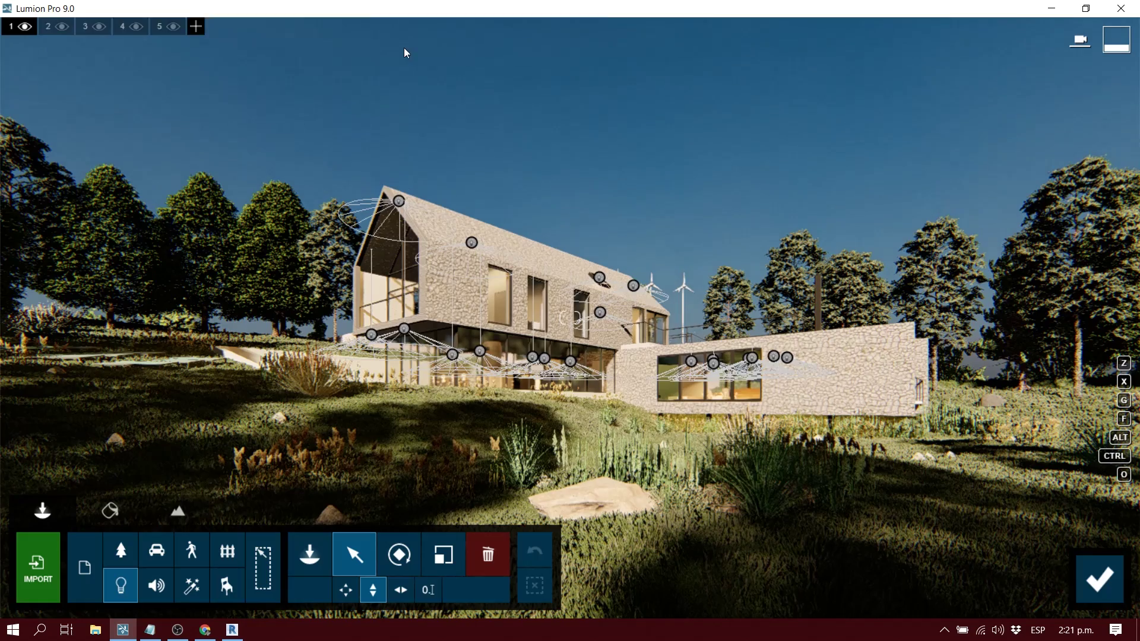
Try placing a conifer and an AlmondTree L2 RT in front of the house, and undo the last placement
{"action": "left_click", "coordinate": [120, 550]}
{"action": "left_click", "coordinate": [95, 133]}
{"action": "left_click", "coordinate": [247, 294]}
{"action": "left_click", "coordinate": [950, 546]}
{"action": "left_click", "coordinate": [63, 133]}
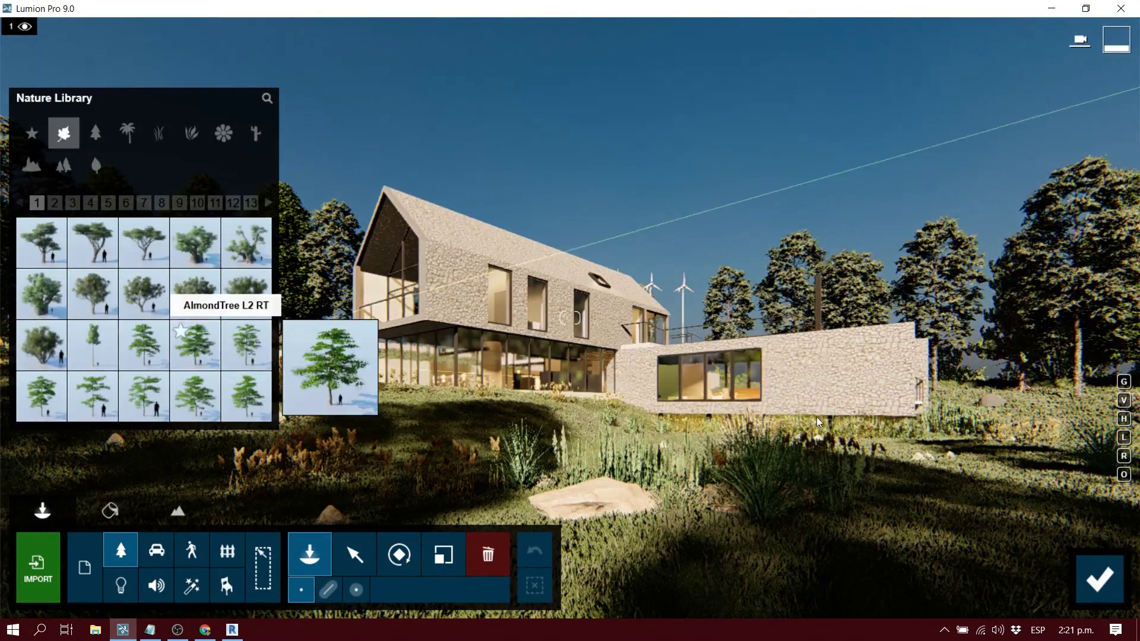
{"action": "left_click", "coordinate": [195, 344]}
{"action": "key", "text": "ctrl+z"}
Place large spreading broadleaf trees from page 2 of the Nature Library in the foreground on both sides of the house
{"action": "left_click", "coordinate": [58, 201]}
{"action": "left_click", "coordinate": [194, 294]}
{"action": "left_click", "coordinate": [1009, 487]}
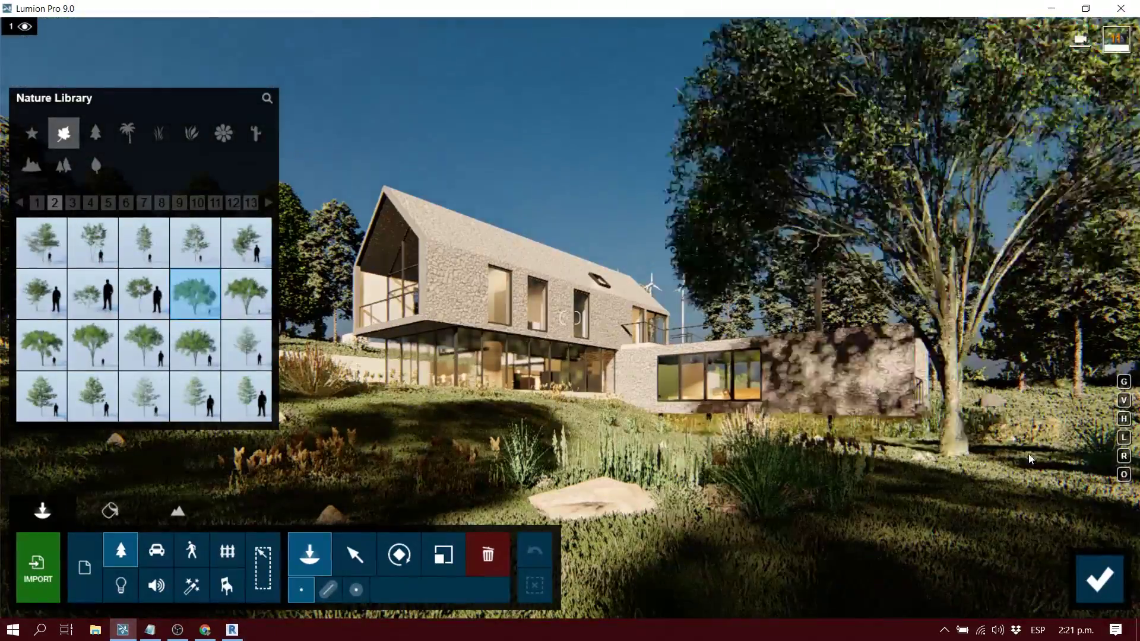
{"action": "left_click", "coordinate": [1124, 535]}
{"action": "right_click_drag", "start_coordinate": [890, 445], "coordinate": [394, 420]}
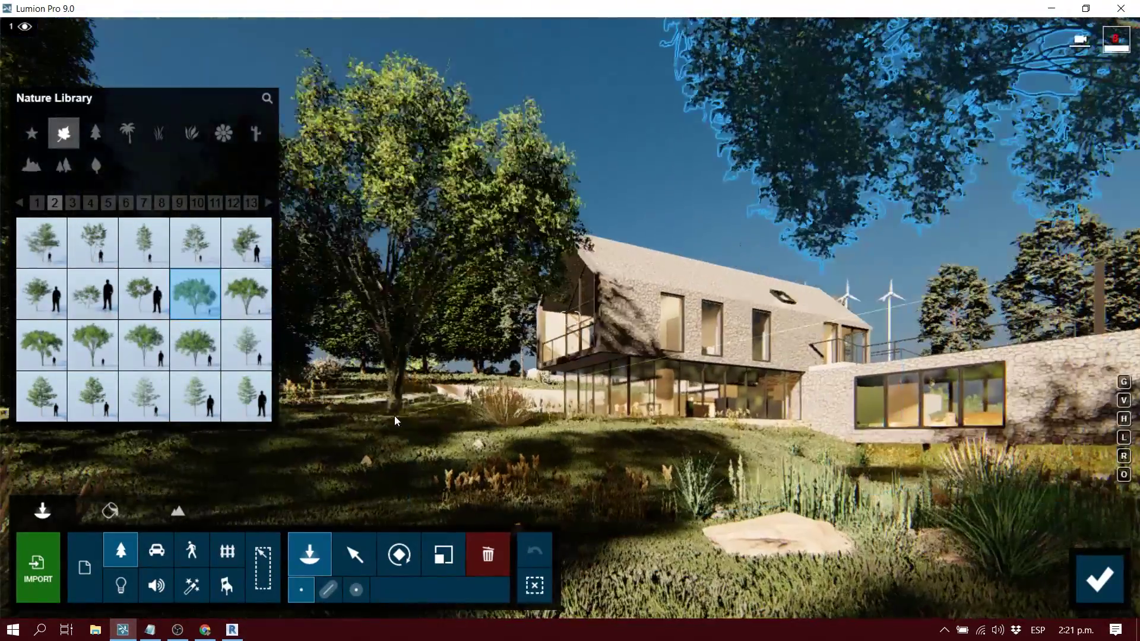
{"action": "left_click_drag", "start_coordinate": [578, 431], "coordinate": [269, 446]}
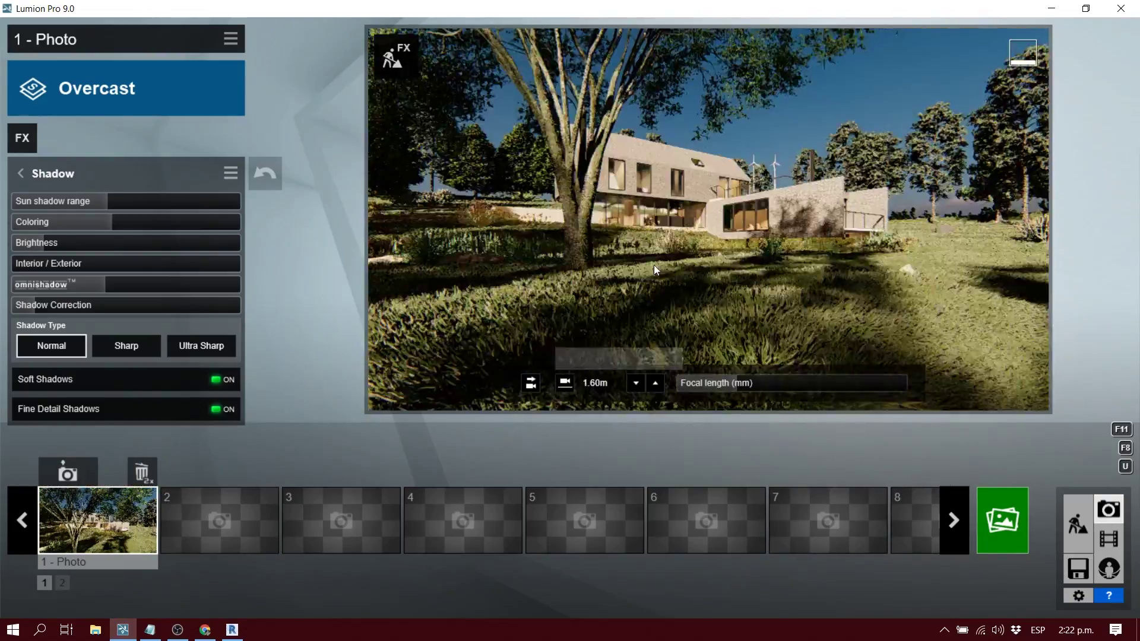
Frame the house beneath the foreground tree branches and save this camera view to photo 1
{"action": "key", "text": "w"}
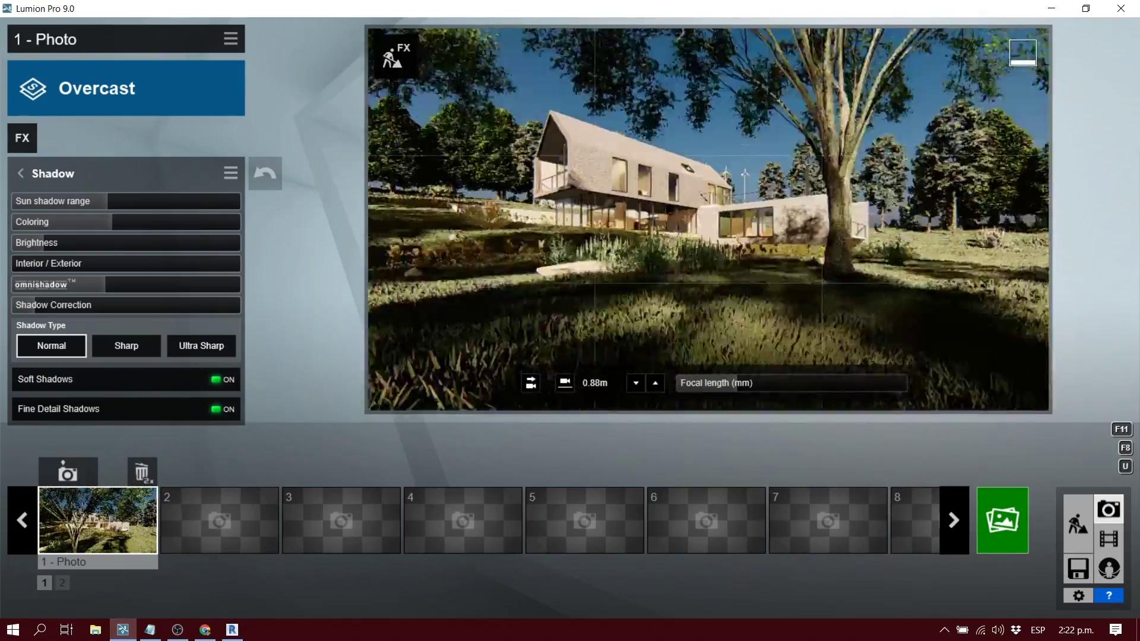
{"action": "left_click", "coordinate": [62, 474]}
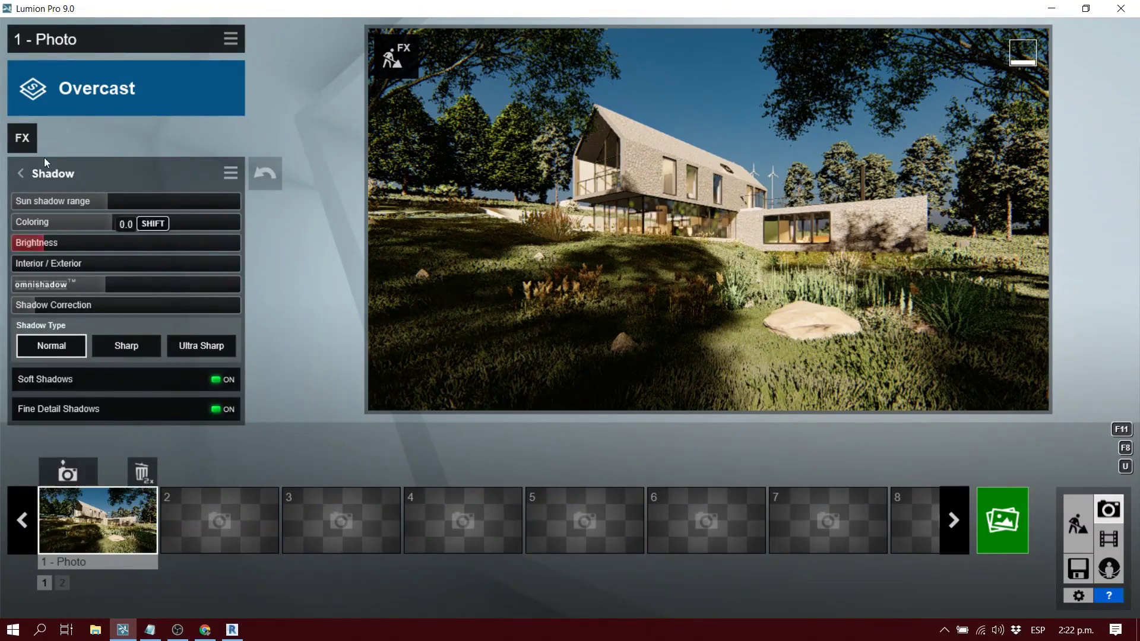
Fine-tune the photo's Color Correction by raising Temperature, adding slight Vibrance, and reducing Saturation
{"action": "left_click", "coordinate": [20, 173]}
{"action": "left_click", "coordinate": [60, 208]}
{"action": "left_click_drag", "start_coordinate": [129, 203], "coordinate": [149, 200]}
{"action": "left_click_drag", "start_coordinate": [145, 286], "coordinate": [137, 308]}
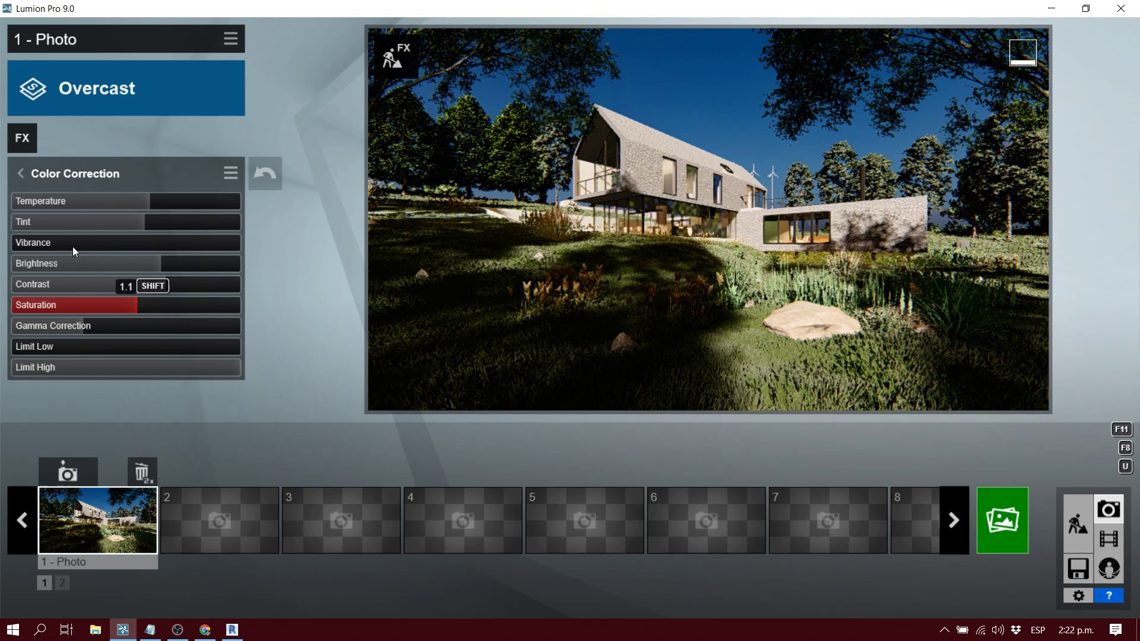
{"action": "left_click", "coordinate": [54, 242]}
{"action": "left_click", "coordinate": [109, 304]}
{"action": "left_click_drag", "start_coordinate": [109, 201], "coordinate": [177, 198]}
{"action": "left_click", "coordinate": [20, 174]}
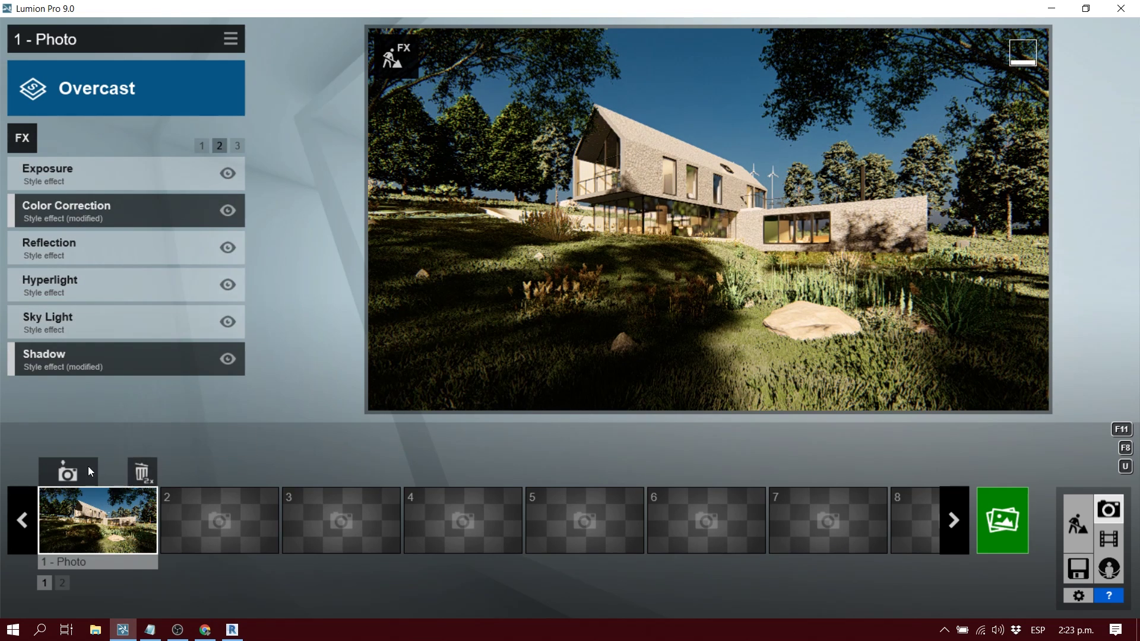
Render the current shot as a JPG file, saving it in a new folder on the desktop
{"action": "left_click", "coordinate": [1002, 520]}
{"action": "left_click", "coordinate": [423, 511]}
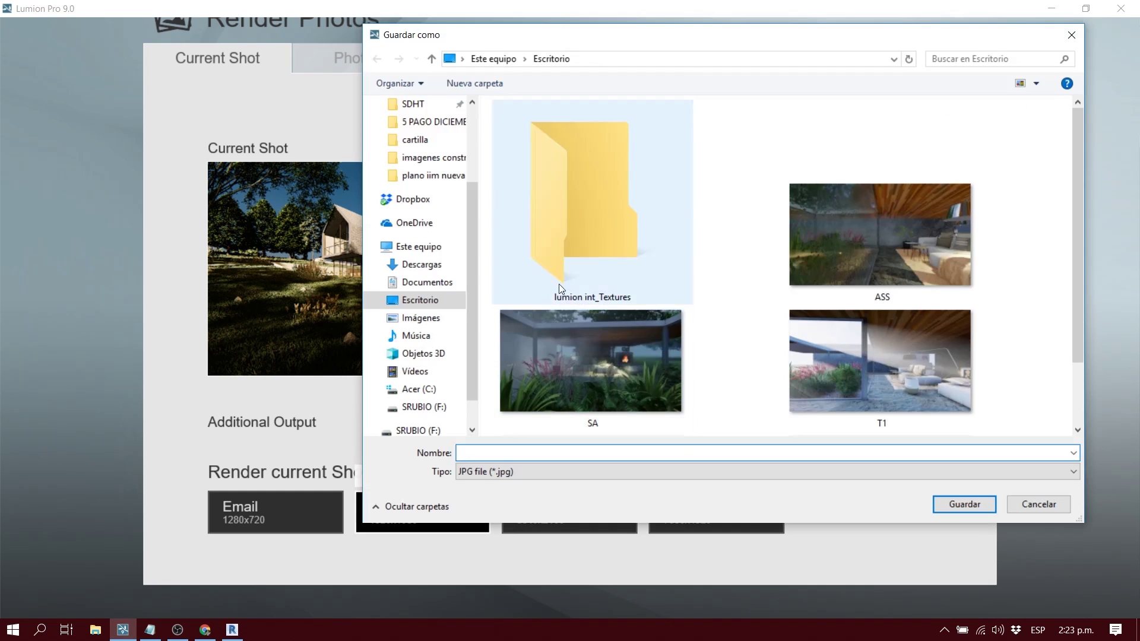
{"action": "key", "text": "ctrl+shift+n"}
{"action": "key", "text": "Return"}
{"action": "key", "text": "Return"}
{"action": "left_click", "coordinate": [962, 504]}
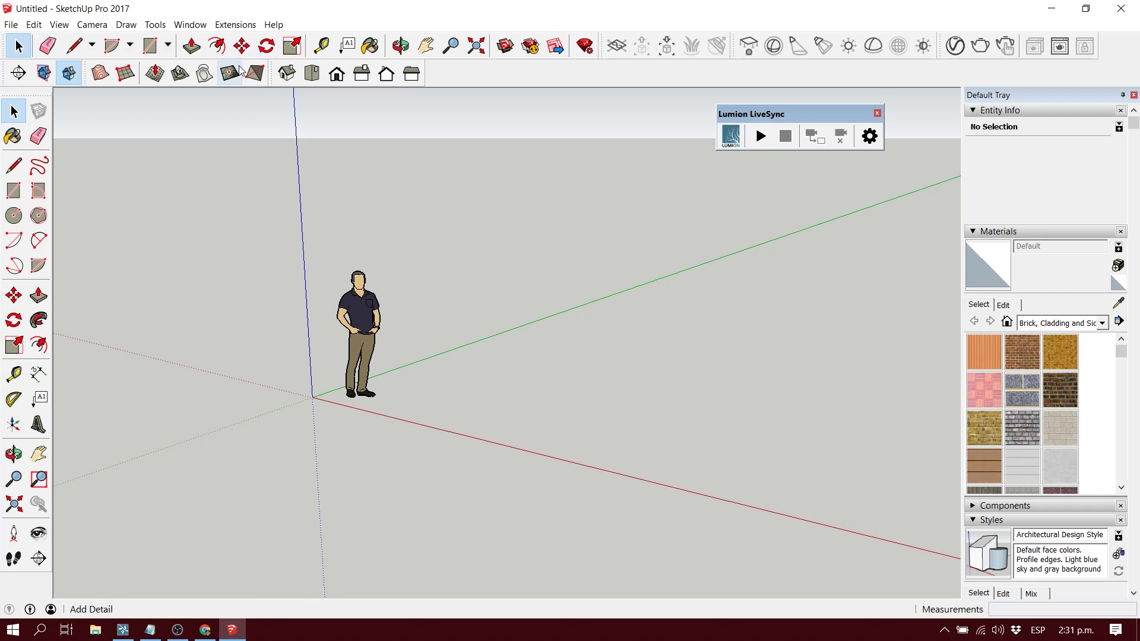
In SketchUp, search the Extension Warehouse for "lumion" and review the Lumion LiveSync for SketchUp extension page
{"action": "left_click", "coordinate": [221, 26]}
{"action": "mouse_move", "coordinate": [190, 24]}
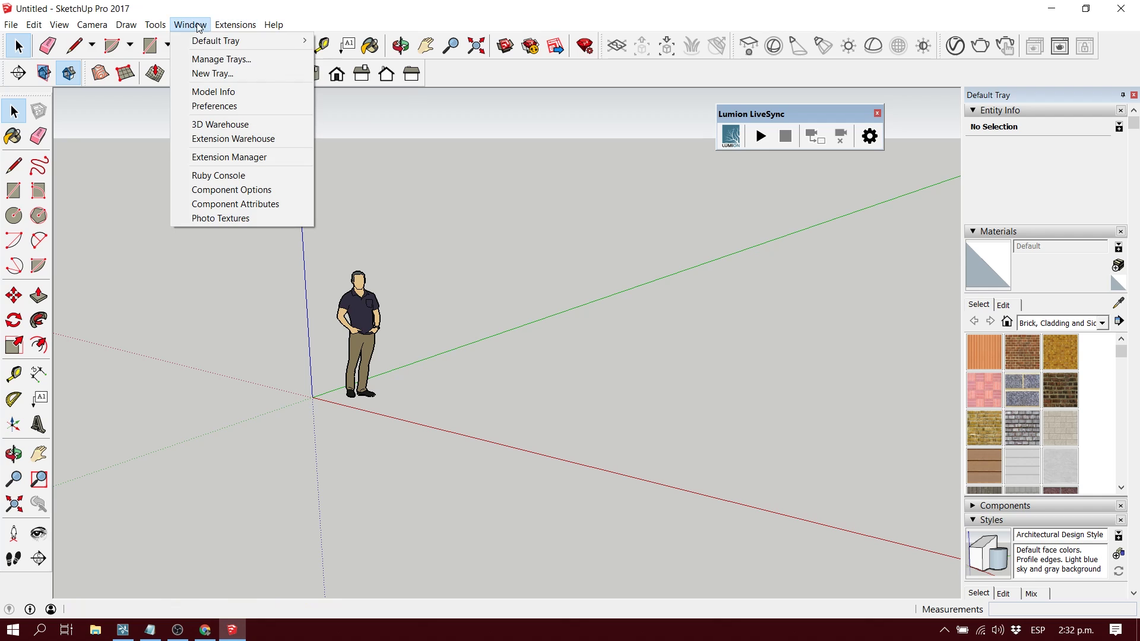
{"action": "left_click", "coordinate": [227, 138]}
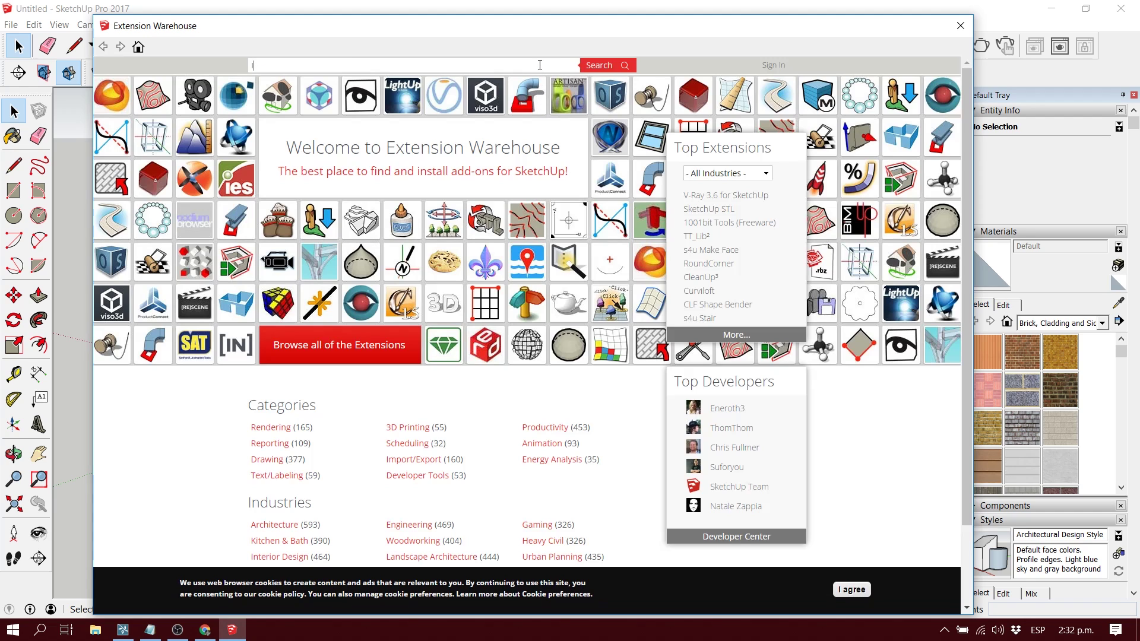
{"action": "key", "text": "Return"}
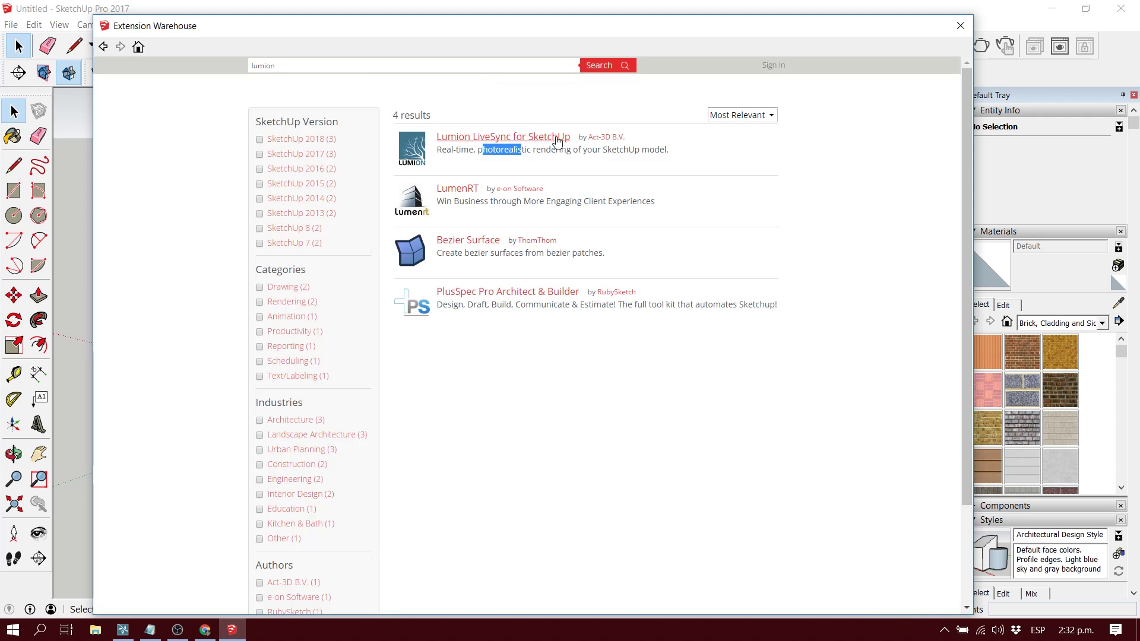
{"action": "left_click", "coordinate": [556, 138]}
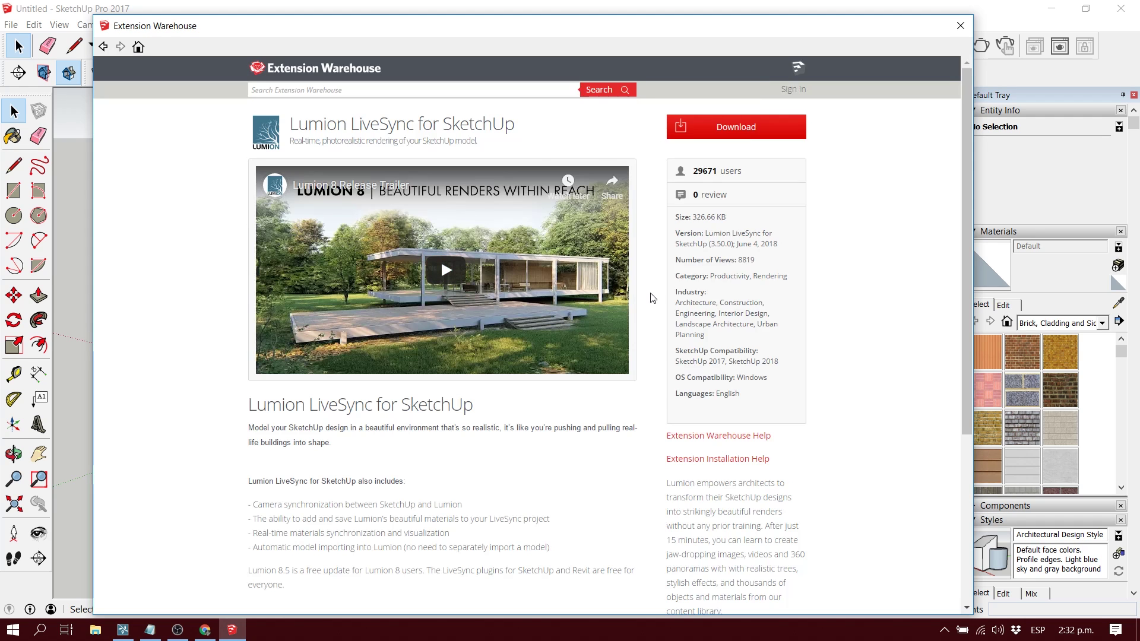
{"action": "scroll", "coordinate": [652, 324], "scroll_direction": "down", "scroll_amount": 2}
{"action": "scroll", "coordinate": [652, 324], "scroll_direction": "up", "scroll_amount": 2}
{"action": "scroll", "coordinate": [450, 532], "scroll_direction": "down", "scroll_amount": 1}
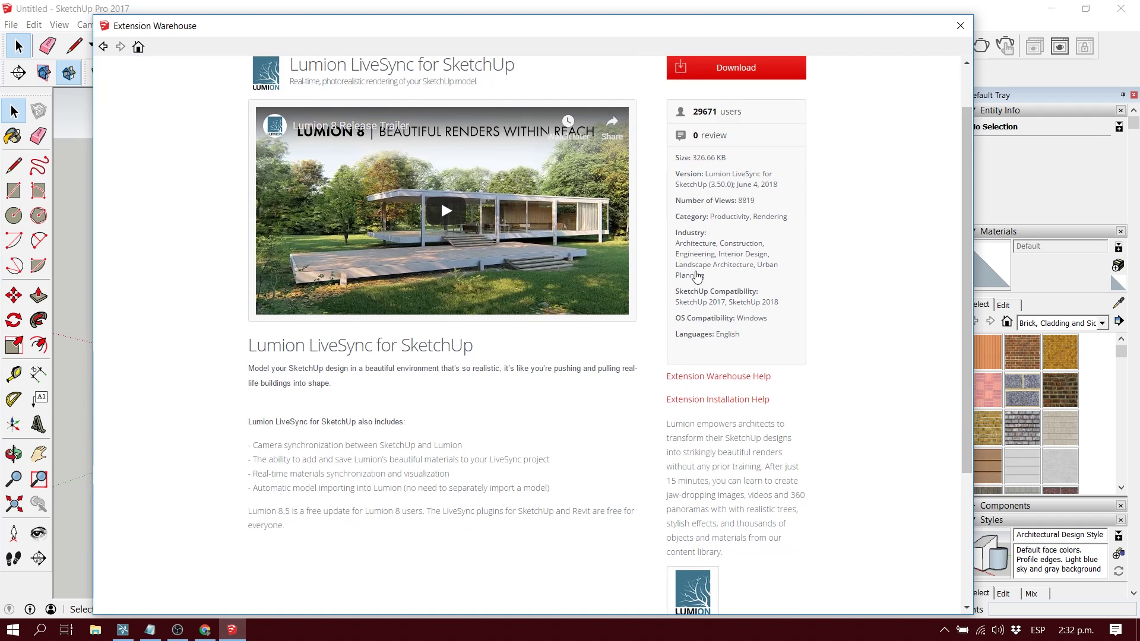
Close the Extension Warehouse, load a modern blue house model from the 3D Warehouse, and place it at the axes origin
{"action": "left_click", "coordinate": [960, 25]}
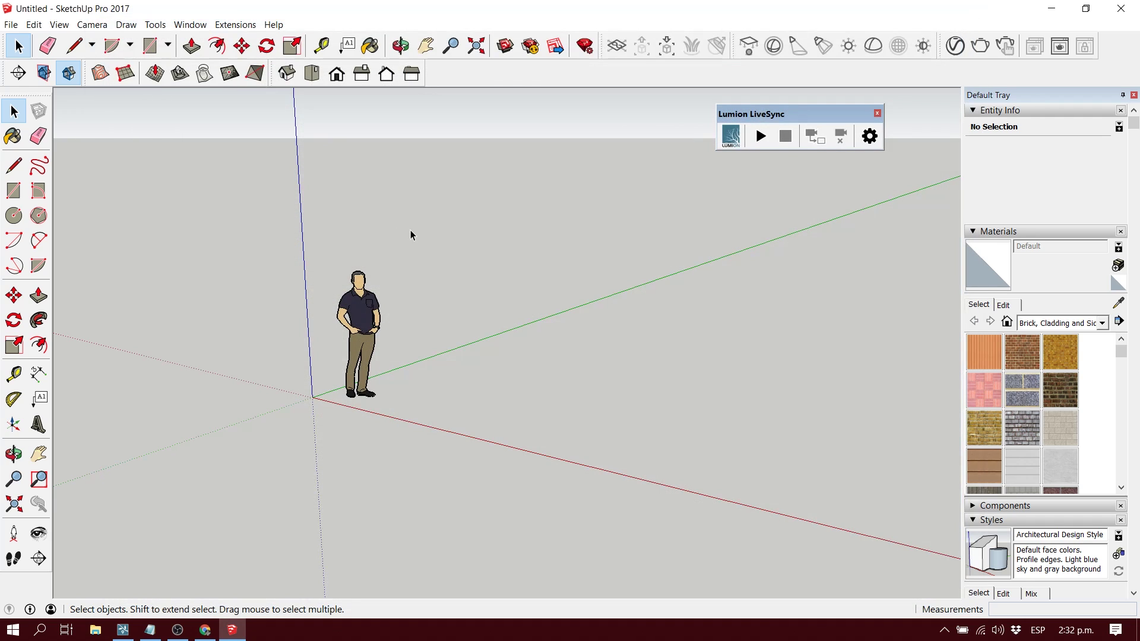
{"action": "left_click", "coordinate": [190, 24]}
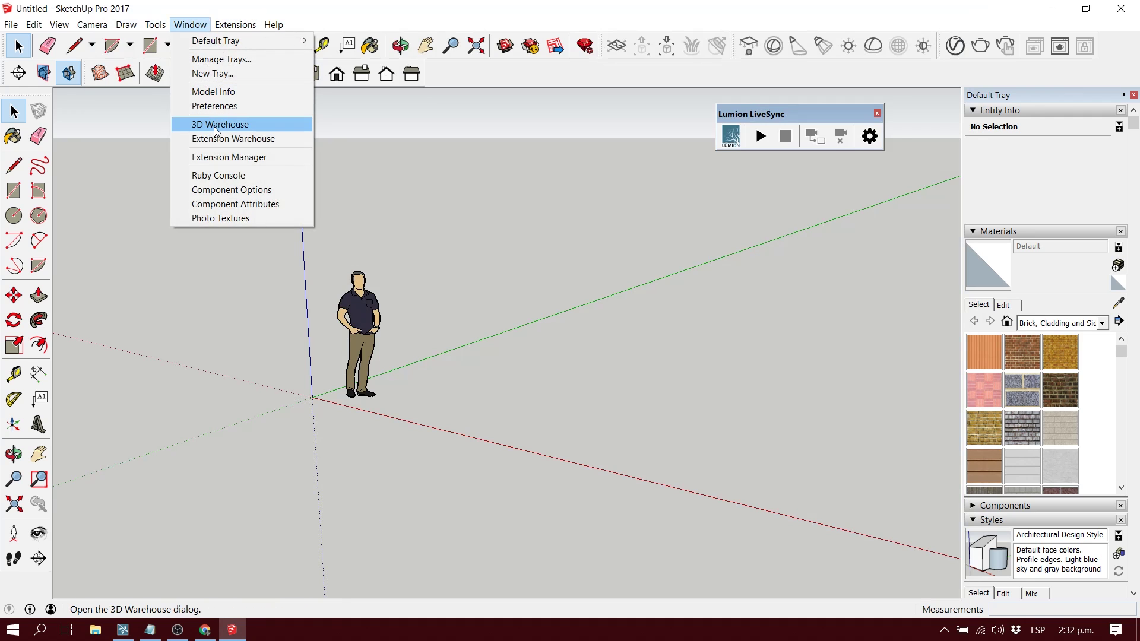
{"action": "left_click", "coordinate": [213, 127]}
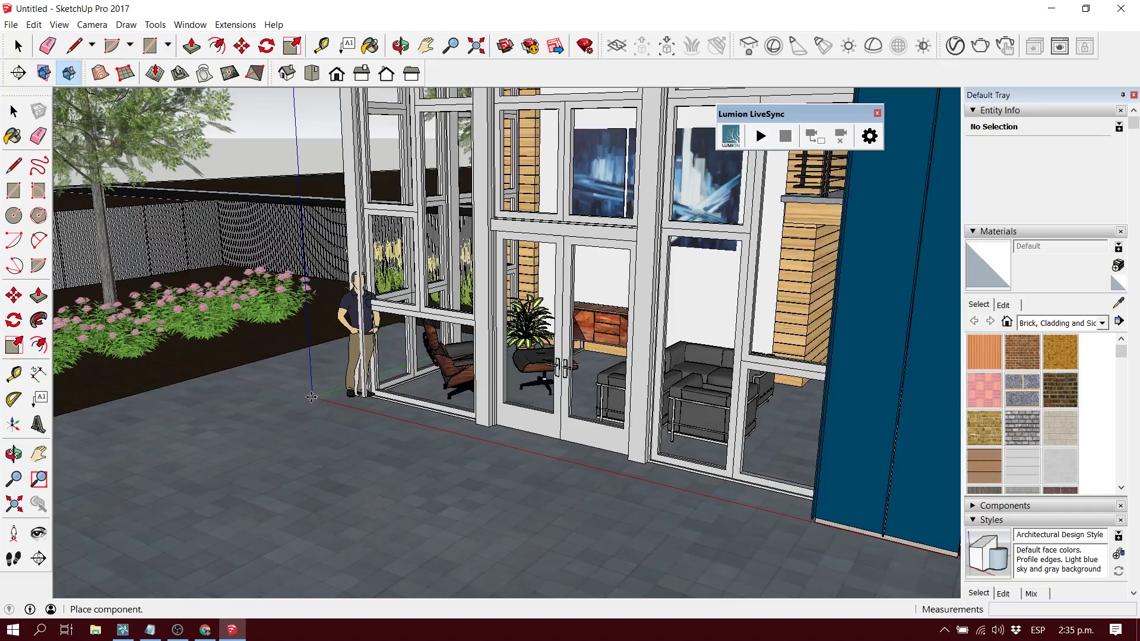
{"action": "left_click", "coordinate": [311, 396]}
{"action": "key", "text": "space"}
{"action": "middle_click_drag", "start_coordinate": [313, 394], "coordinate": [546, 285]}
{"action": "left_click", "coordinate": [437, 194]}
{"action": "scroll", "coordinate": [445, 410], "scroll_direction": "up", "scroll_amount": 1}
{"action": "middle_click_drag", "start_coordinate": [445, 410], "coordinate": [486, 410]}
Save the SketchUp model as "lumion sketchup livesync" in the livesync folder on the desktop
{"action": "left_click", "coordinate": [33, 24]}
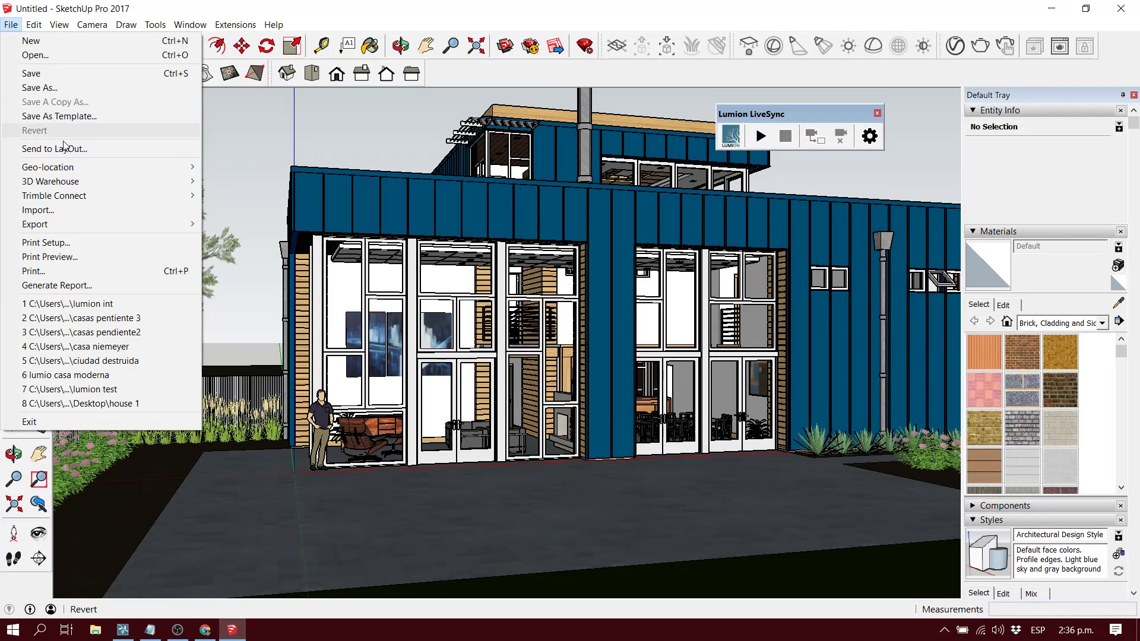
{"action": "left_click", "coordinate": [30, 88]}
{"action": "scroll", "coordinate": [402, 290], "scroll_direction": "up", "scroll_amount": 3}
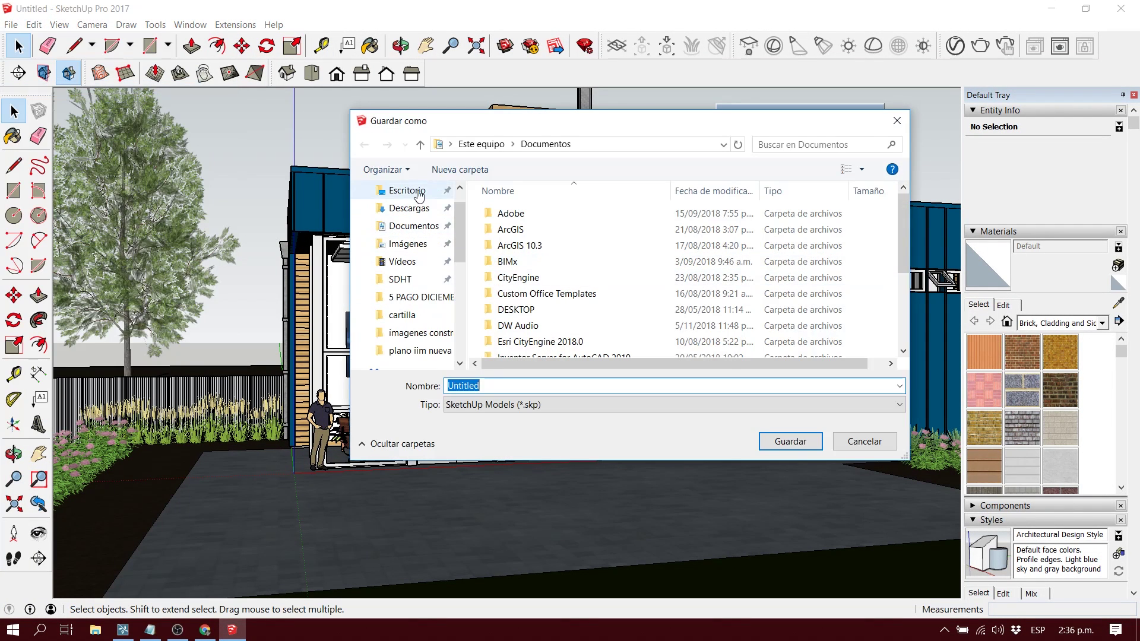
{"action": "left_click", "coordinate": [406, 190]}
{"action": "double_click", "coordinate": [522, 261]}
{"action": "double_click", "coordinate": [494, 385]}
{"action": "type", "text": "lumion sketchup liv"}
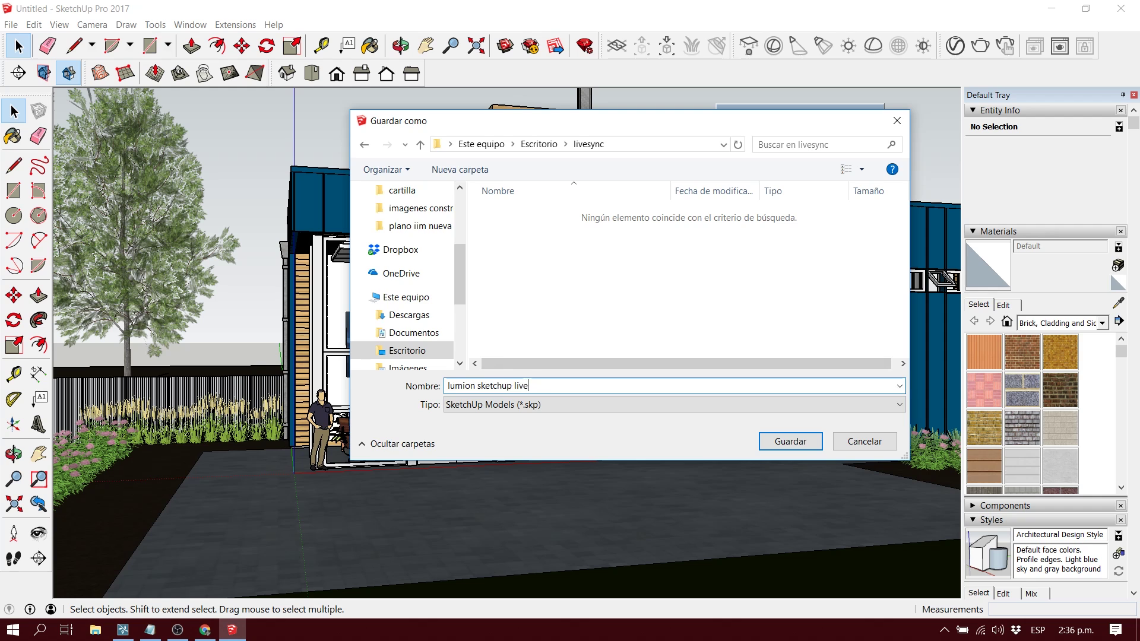
{"action": "key", "text": "Return"}
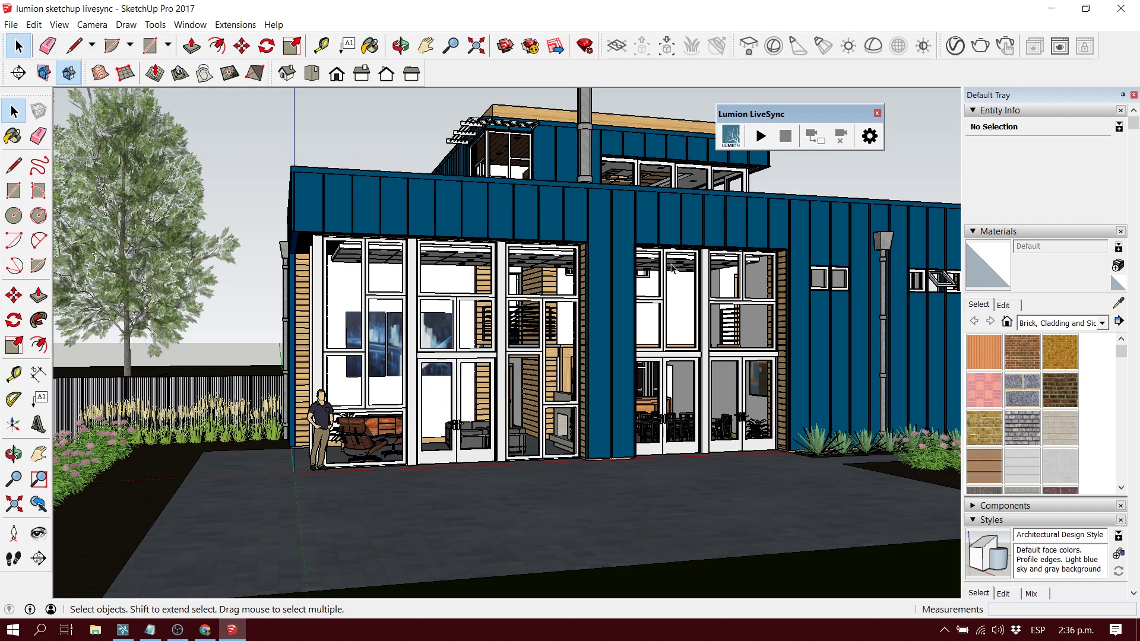
Arrange SketchUp and Lumion side by side, with SketchUp on the left half and Lumion on the right half
{"action": "left_click", "coordinate": [123, 630]}
{"action": "mouse_move", "coordinate": [487, 8]}
{"action": "left_mouse_down"}
{"action": "mouse_move", "coordinate": [493, 41]}
{"action": "mouse_move", "coordinate": [814, 10]}
{"action": "mouse_move", "coordinate": [794, 6]}
{"action": "mouse_move", "coordinate": [1136, 5]}
{"action": "left_mouse_up"}
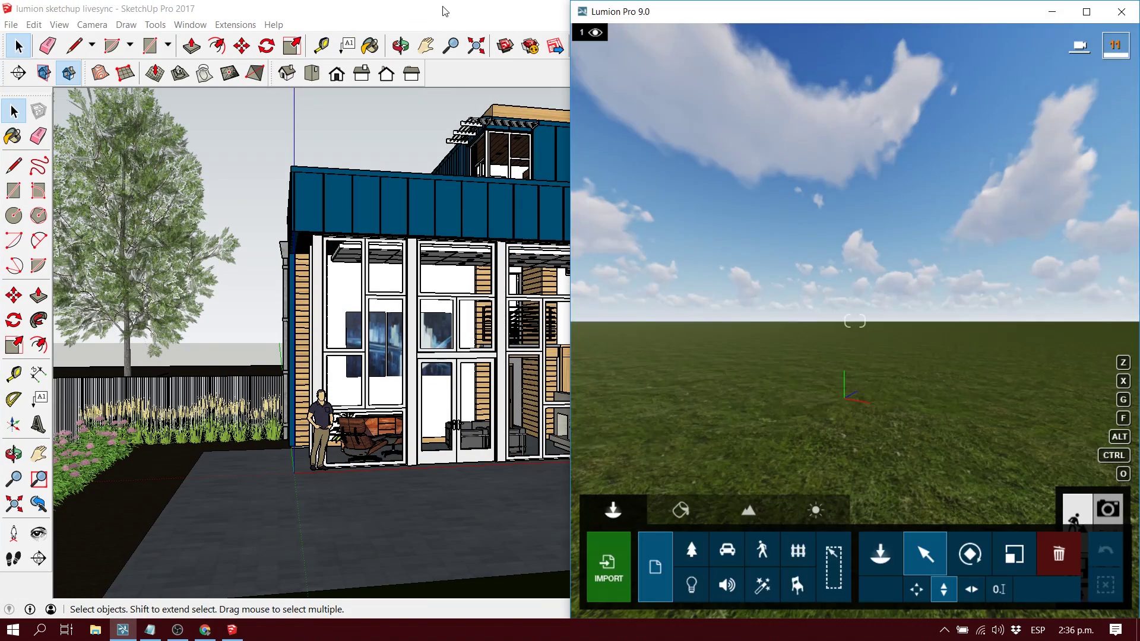
{"action": "left_click_drag", "start_coordinate": [443, 10], "coordinate": [0, 0]}
{"action": "left_click", "coordinate": [451, 313]}
{"action": "left_click_drag", "start_coordinate": [453, 313], "coordinate": [437, 620]}
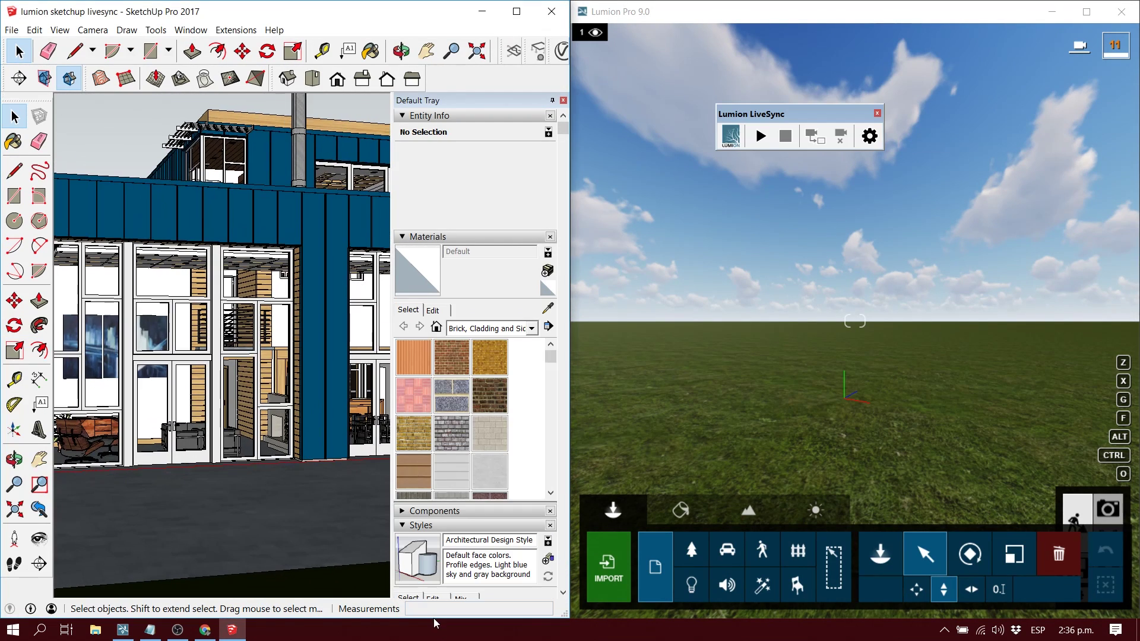
Collapse the Default Tray, move the Lumion LiveSync toolbar over the SketchUp viewport, and start LiveSync
{"action": "left_click", "coordinate": [551, 102]}
{"action": "mouse_move", "coordinate": [781, 117]}
{"action": "left_mouse_down"}
{"action": "mouse_move", "coordinate": [522, 112]}
{"action": "mouse_move", "coordinate": [424, 94]}
{"action": "mouse_move", "coordinate": [425, 80]}
{"action": "left_mouse_up"}
{"action": "middle_click_drag", "start_coordinate": [256, 433], "coordinate": [282, 441]}
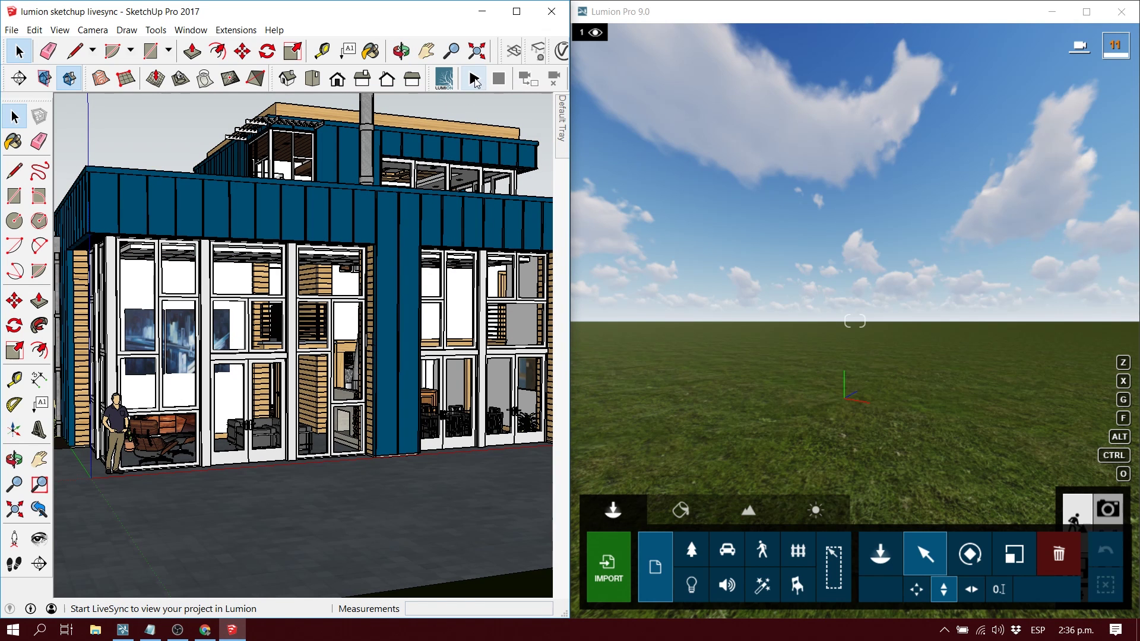
{"action": "mouse_move", "coordinate": [430, 78]}
{"action": "left_mouse_down"}
{"action": "mouse_move", "coordinate": [382, 135]}
{"action": "mouse_move", "coordinate": [377, 562]}
{"action": "left_mouse_up"}
{"action": "left_click", "coordinate": [337, 568]}
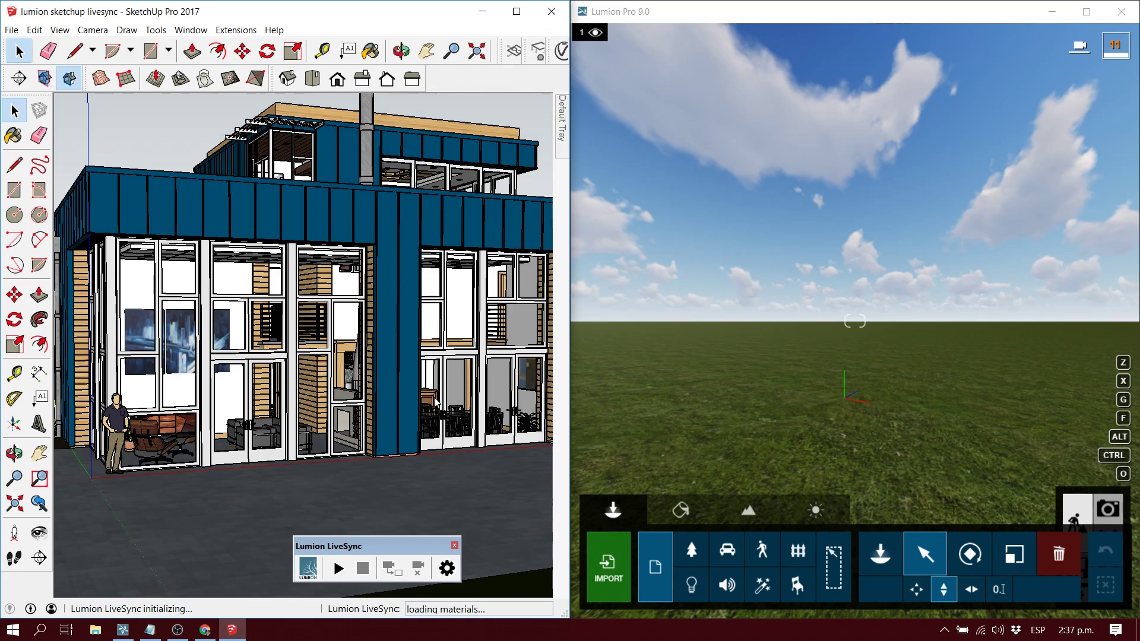
{"action": "left_click", "coordinate": [827, 311]}
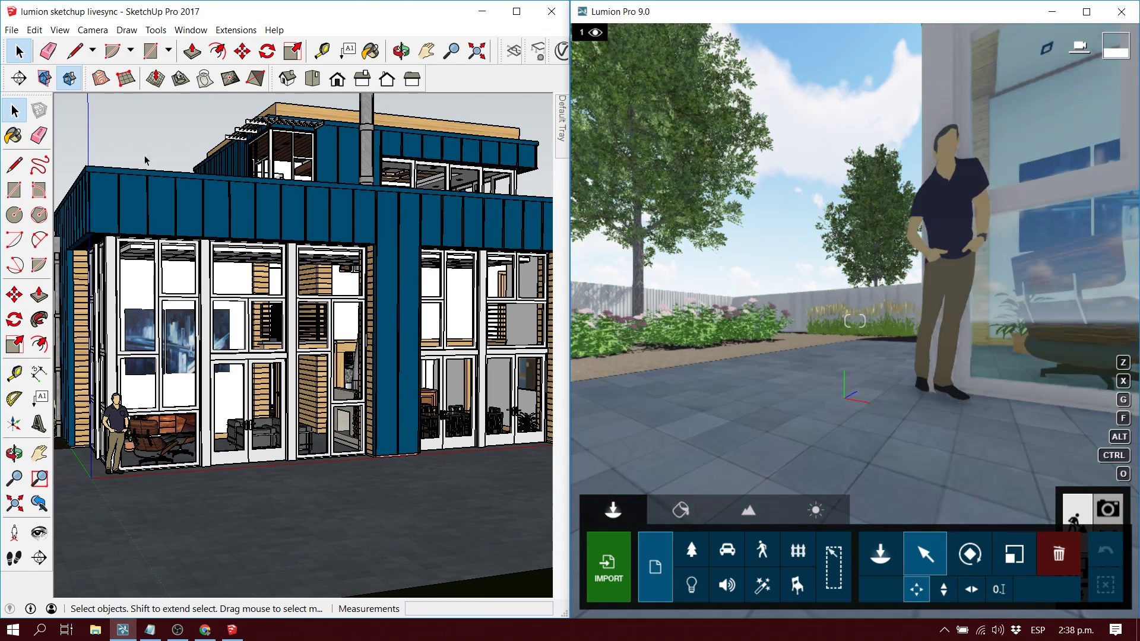
Orbit and zoom around the whole site in SketchUp to check how Lumion's view follows the camera
{"action": "left_click", "coordinate": [230, 189]}
{"action": "middle_click_drag", "start_coordinate": [356, 347], "coordinate": [372, 364]}
{"action": "scroll", "coordinate": [372, 363], "scroll_direction": "down", "scroll_amount": 4}
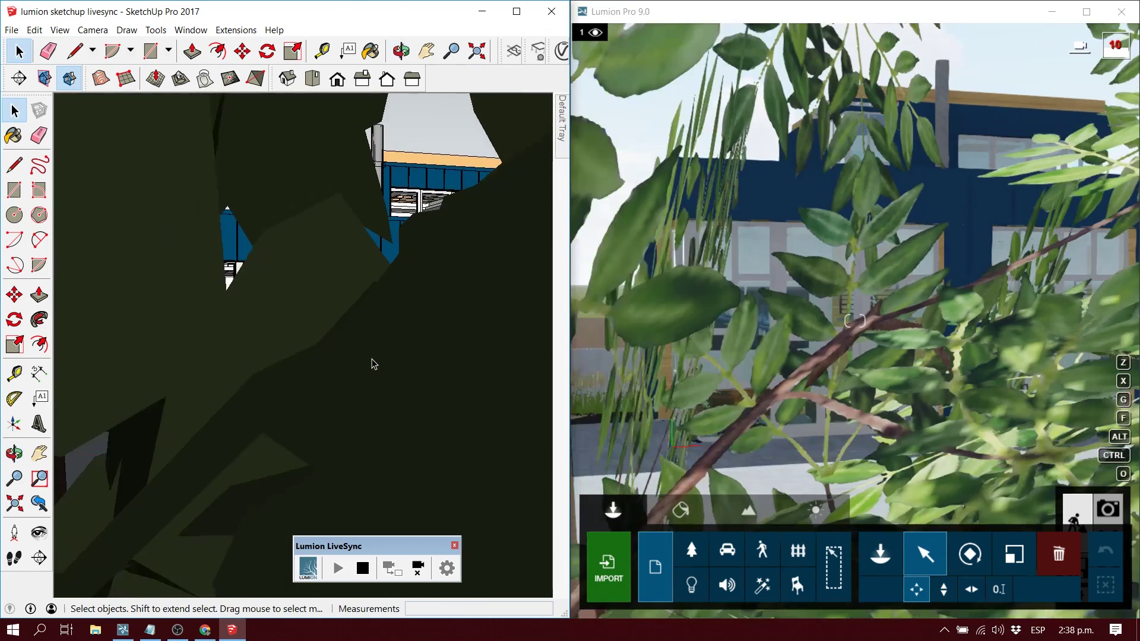
{"action": "scroll", "coordinate": [374, 364], "scroll_direction": "up", "scroll_amount": 8}
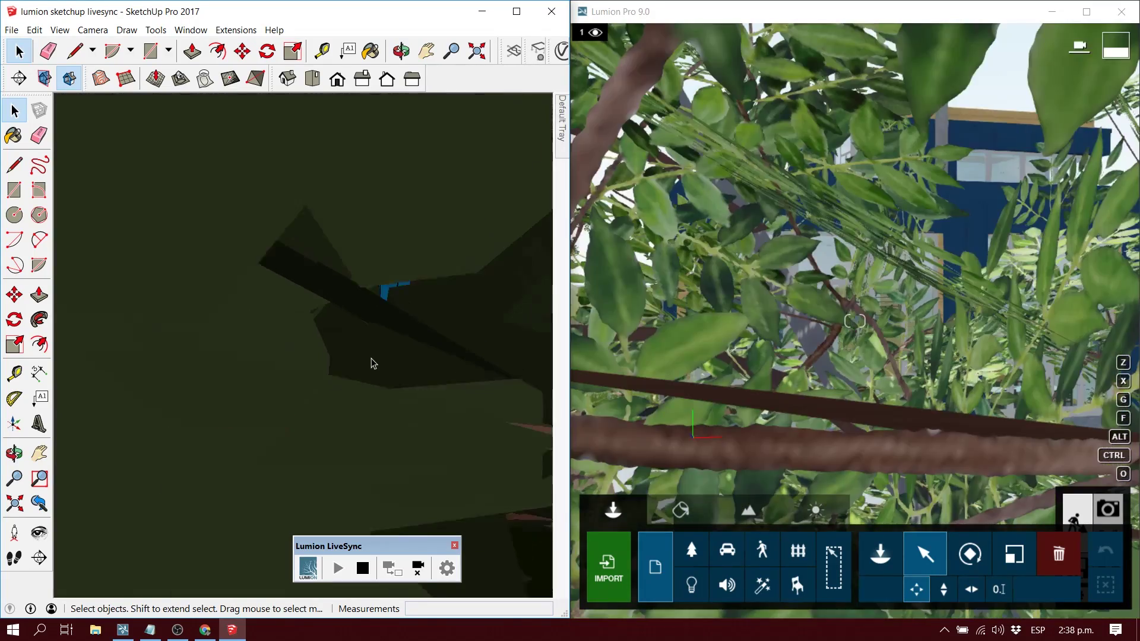
{"action": "left_click", "coordinate": [29, 504]}
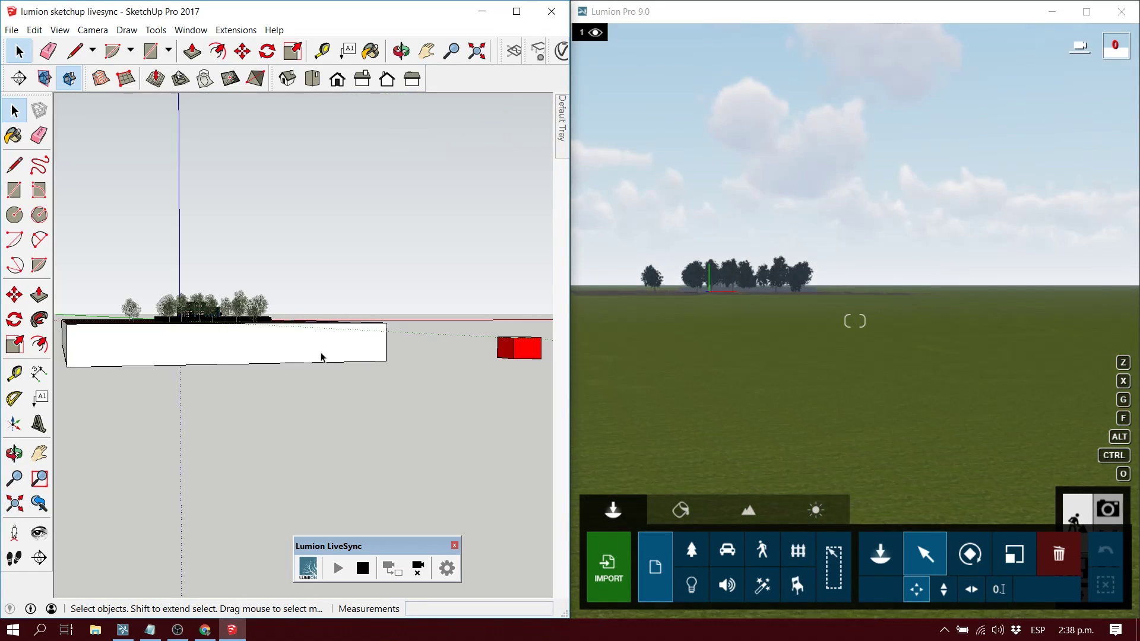
{"action": "mouse_move", "coordinate": [321, 354]}
{"action": "middle_mouse_down"}
{"action": "mouse_move", "coordinate": [407, 445]}
{"action": "mouse_move", "coordinate": [404, 475]}
{"action": "middle_mouse_up"}
{"action": "mouse_move", "coordinate": [287, 401]}
{"action": "middle_mouse_down"}
{"action": "mouse_move", "coordinate": [369, 412]}
{"action": "mouse_move", "coordinate": [357, 404]}
{"action": "middle_mouse_up"}
{"action": "scroll", "coordinate": [358, 408], "scroll_direction": "up", "scroll_amount": 10}
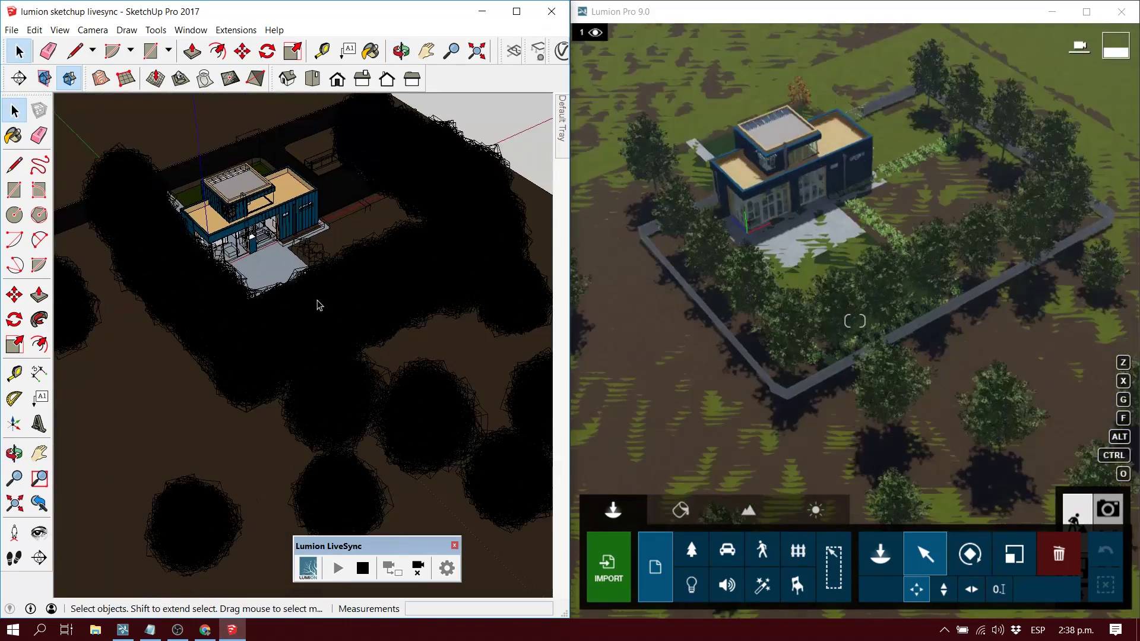
{"action": "middle_click_drag", "start_coordinate": [319, 305], "coordinate": [286, 255]}
{"action": "scroll", "coordinate": [285, 261], "scroll_direction": "down", "scroll_amount": 10}
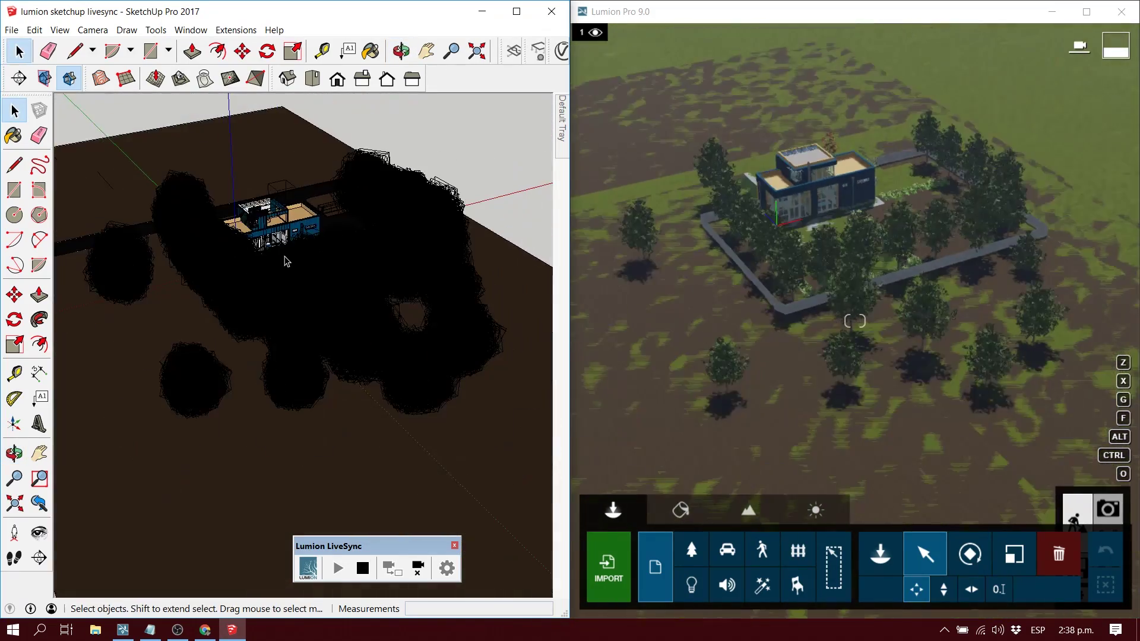
{"action": "scroll", "coordinate": [285, 261], "scroll_direction": "up", "scroll_amount": 3}
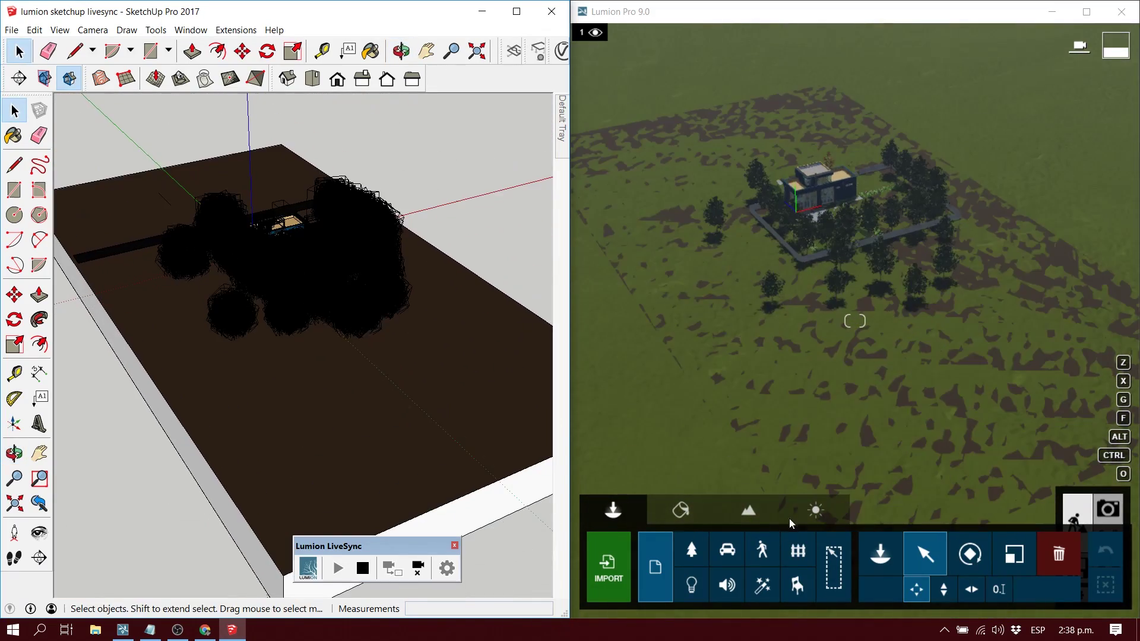
In Lumion, raise the imported lumion sketchup livesync model vertically so its ground clears the terrain, and inspect it up close
{"action": "left_click", "coordinate": [913, 415]}
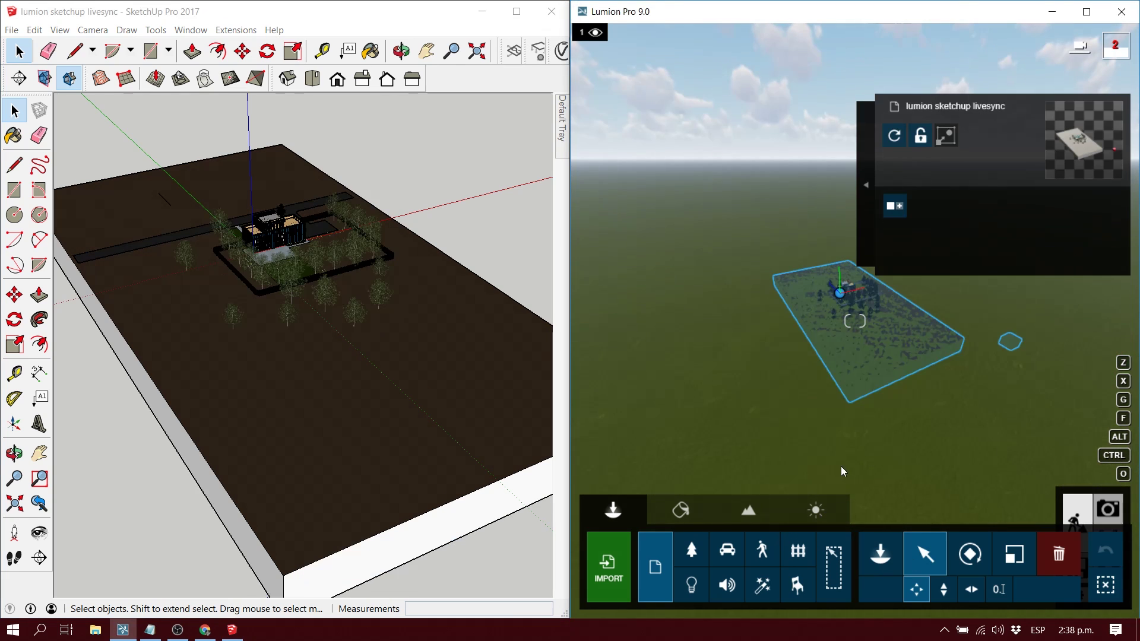
{"action": "left_click", "coordinate": [943, 589]}
{"action": "left_click_drag", "start_coordinate": [839, 291], "coordinate": [843, 275]}
{"action": "key", "text": "q"}
{"action": "key", "text": "w"}
{"action": "mouse_move", "coordinate": [846, 301]}
{"action": "right_mouse_down"}
{"action": "mouse_move", "coordinate": [859, 362]}
{"action": "mouse_move", "coordinate": [854, 321]}
{"action": "right_mouse_up"}
{"action": "key", "text": "w"}
{"action": "key", "text": "w"}
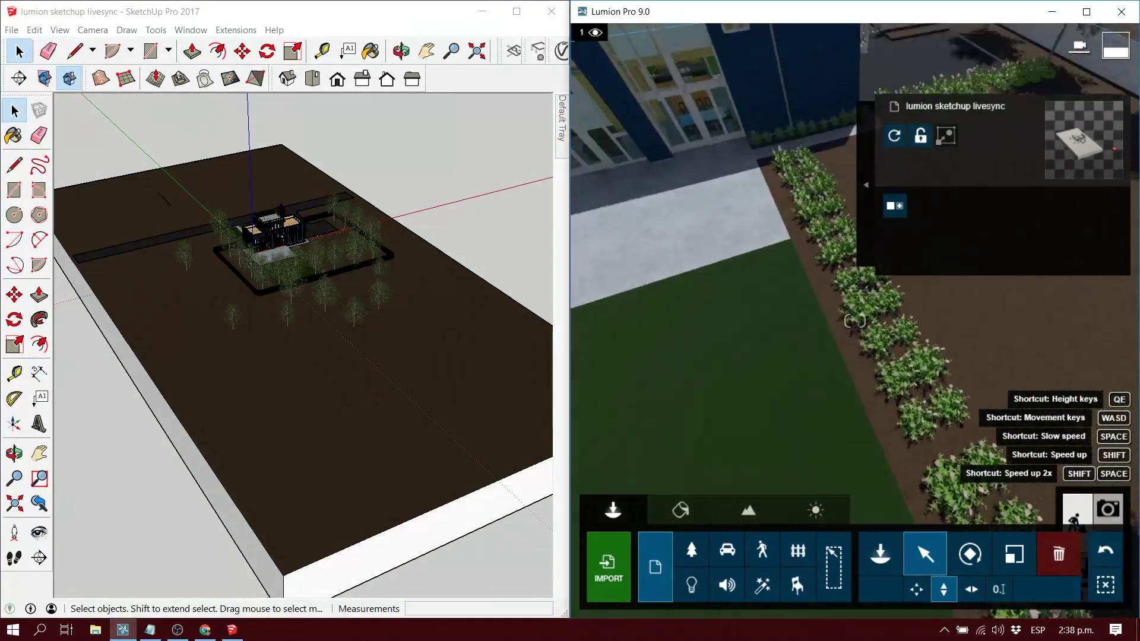
{"action": "key", "text": "s"}
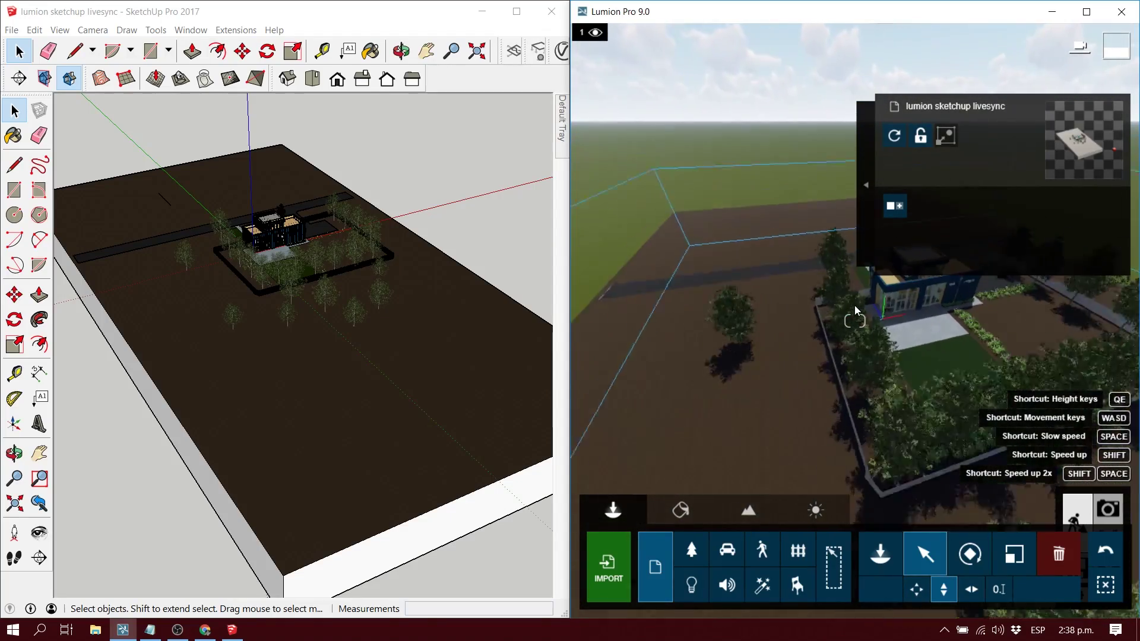
In SketchUp, try moving the flat roof of the upper storey straight up by about 3.27 m
{"action": "mouse_move", "coordinate": [340, 293]}
{"action": "middle_mouse_down"}
{"action": "mouse_move", "coordinate": [237, 274]}
{"action": "mouse_move", "coordinate": [264, 254]}
{"action": "mouse_move", "coordinate": [344, 386]}
{"action": "mouse_move", "coordinate": [339, 395]}
{"action": "mouse_move", "coordinate": [292, 381]}
{"action": "mouse_move", "coordinate": [345, 262]}
{"action": "mouse_move", "coordinate": [315, 312]}
{"action": "middle_mouse_up"}
{"action": "scroll", "coordinate": [328, 265], "scroll_direction": "up", "scroll_amount": 3}
{"action": "scroll", "coordinate": [264, 254], "scroll_direction": "up", "scroll_amount": 2}
{"action": "scroll", "coordinate": [344, 385], "scroll_direction": "up", "scroll_amount": 3}
{"action": "scroll", "coordinate": [295, 385], "scroll_direction": "up", "scroll_amount": 2}
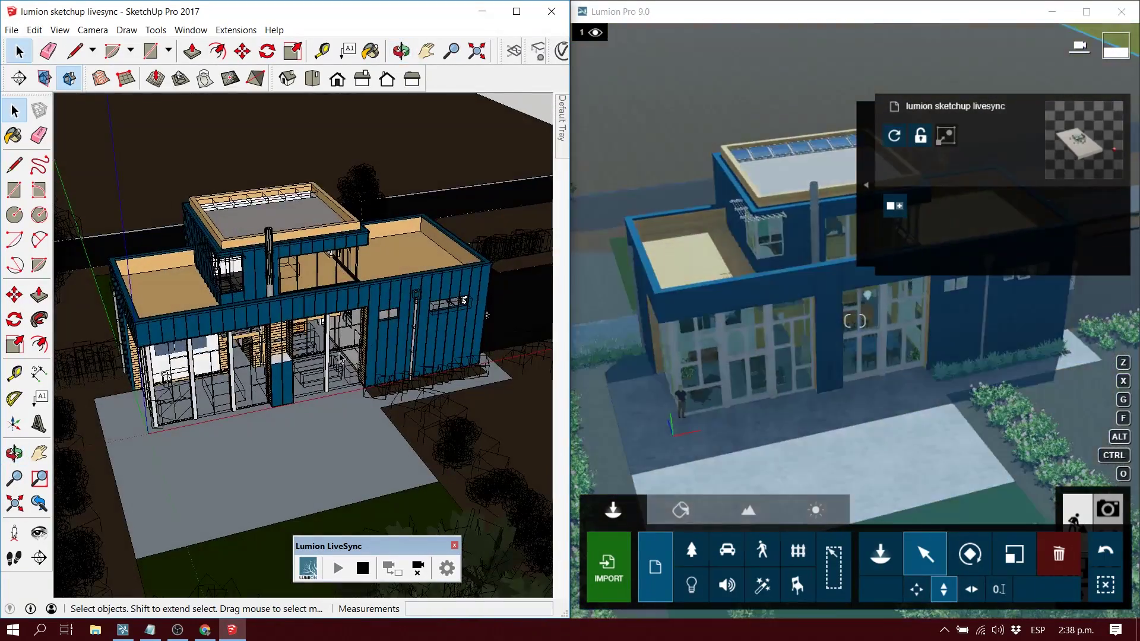
{"action": "scroll", "coordinate": [314, 314], "scroll_direction": "up", "scroll_amount": 5}
{"action": "key", "text": "ctrl+a"}
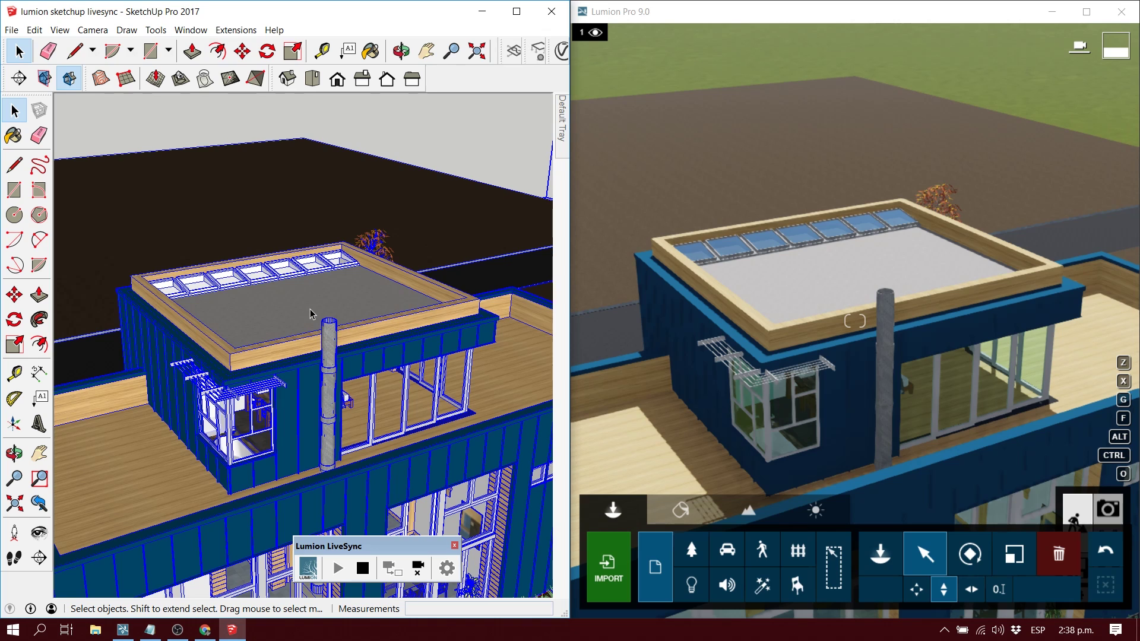
{"action": "key", "text": "ctrl+t"}
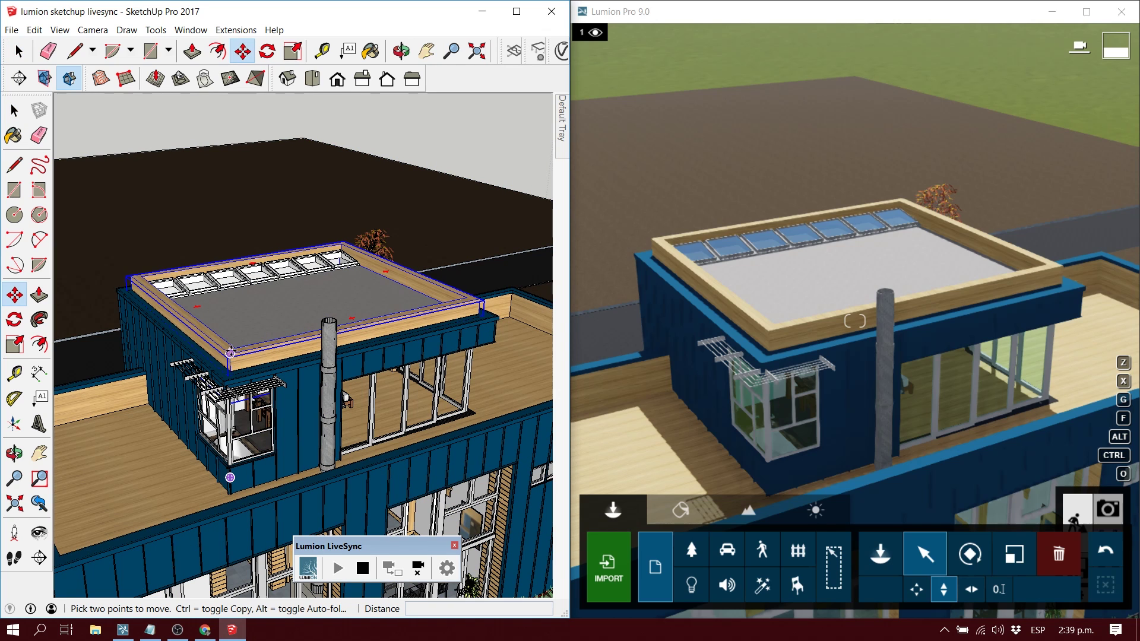
{"action": "left_click", "coordinate": [230, 353]}
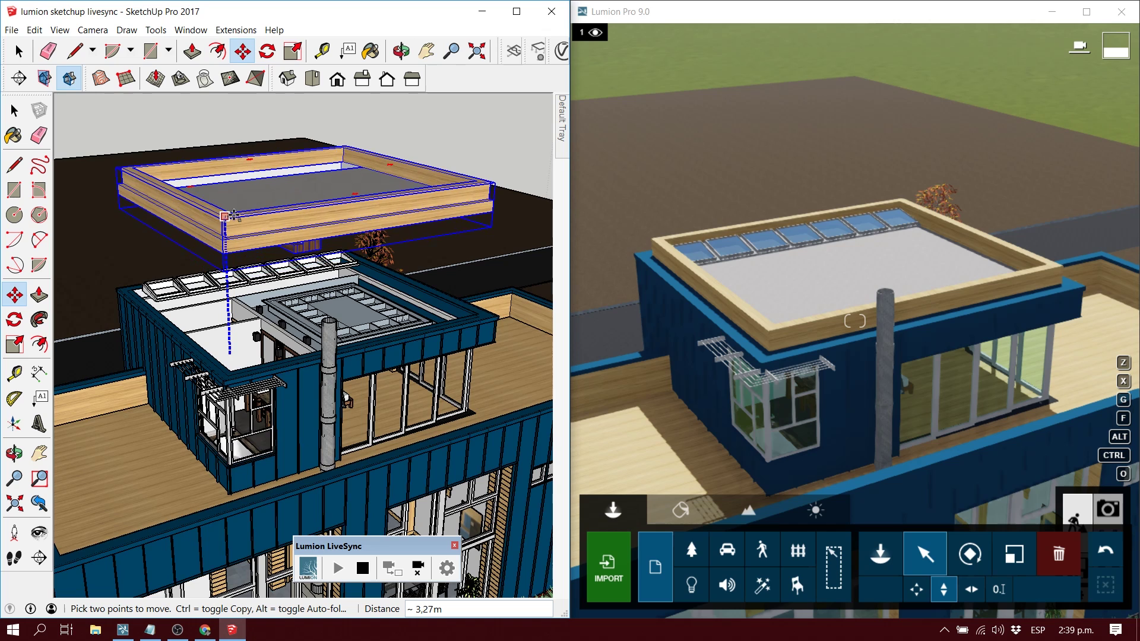
{"action": "left_click", "coordinate": [233, 215]}
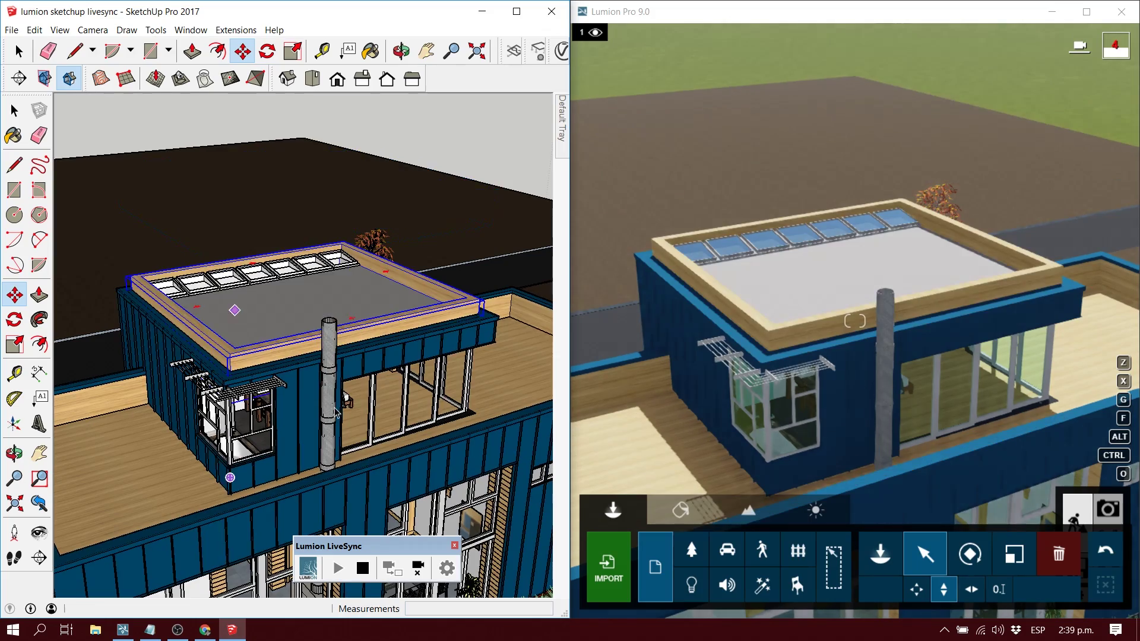
Delete all the trees inside the tree group surrounding the house in SketchUp
{"action": "middle_click_drag", "start_coordinate": [314, 297], "coordinate": [337, 334]}
{"action": "scroll", "coordinate": [336, 334], "scroll_direction": "down", "scroll_amount": 6}
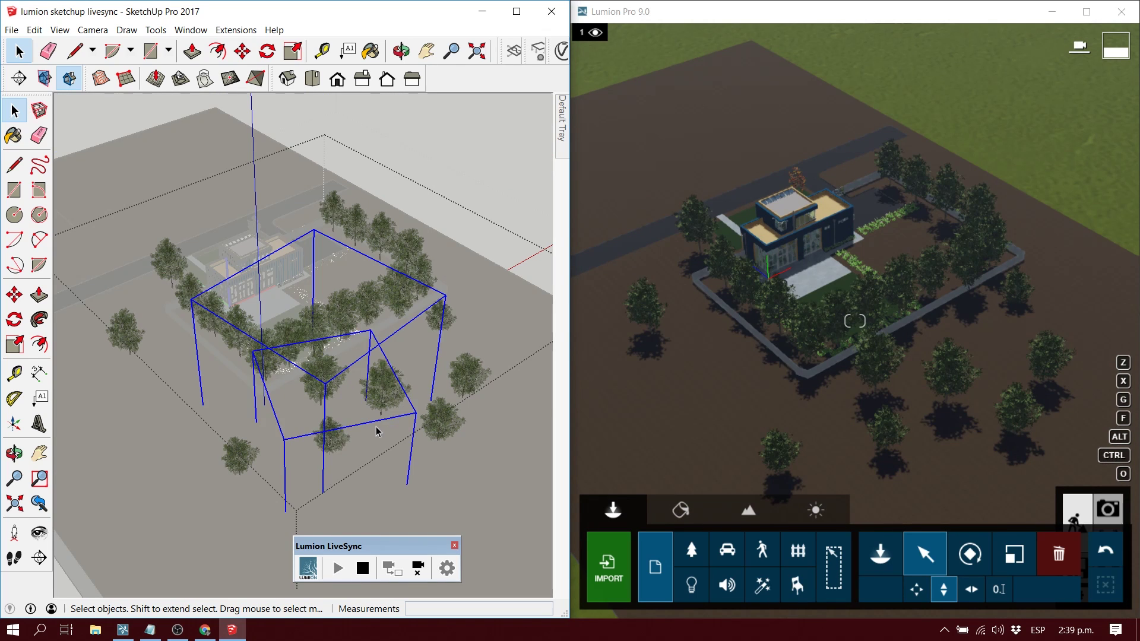
{"action": "key", "text": "Delete"}
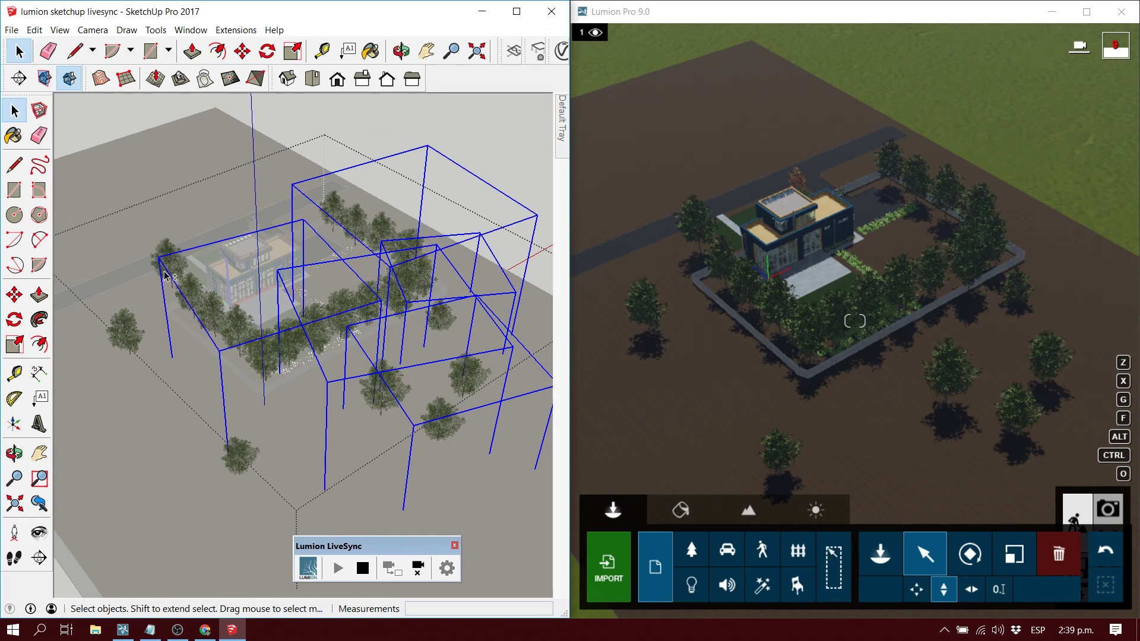
{"action": "key", "text": "Delete"}
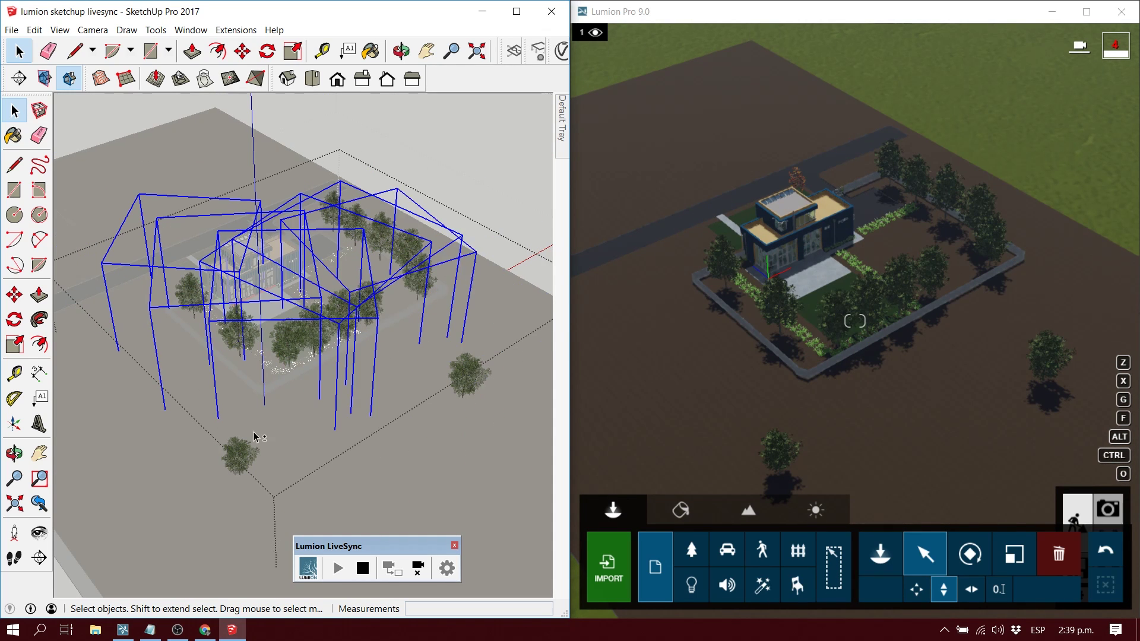
{"action": "key", "text": "Delete"}
{"action": "key", "text": "Delete"}
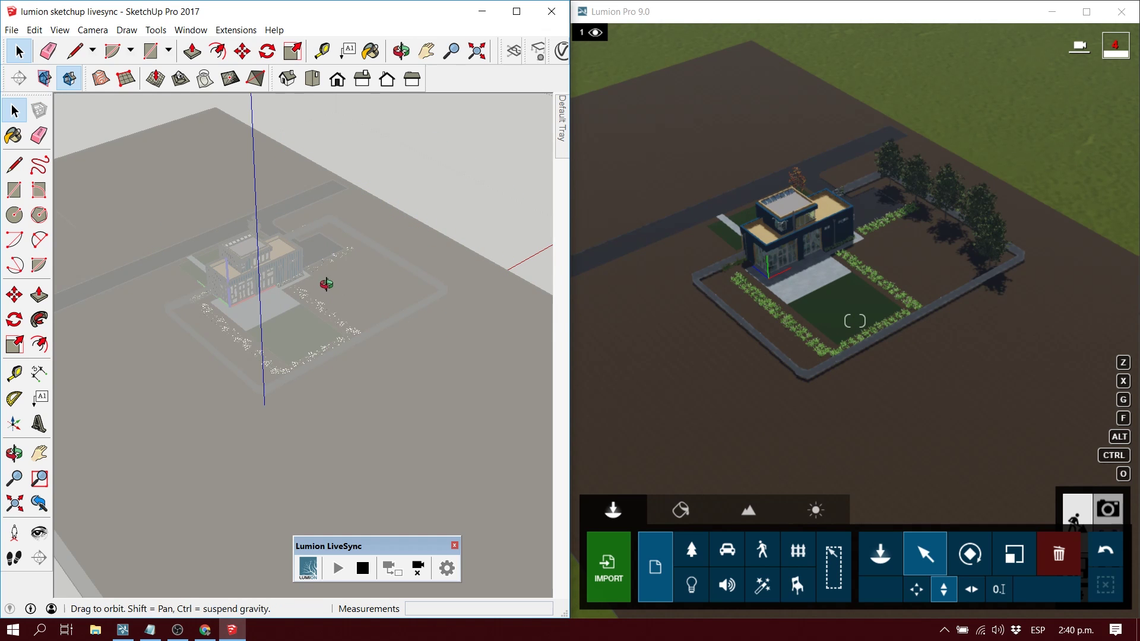
Leave the group and frame the house's glazed main facade from the front
{"action": "scroll", "coordinate": [277, 318], "scroll_direction": "up", "scroll_amount": 3}
{"action": "middle_click_drag", "start_coordinate": [282, 312], "coordinate": [329, 267]}
{"action": "scroll", "coordinate": [330, 267], "scroll_direction": "up", "scroll_amount": 3}
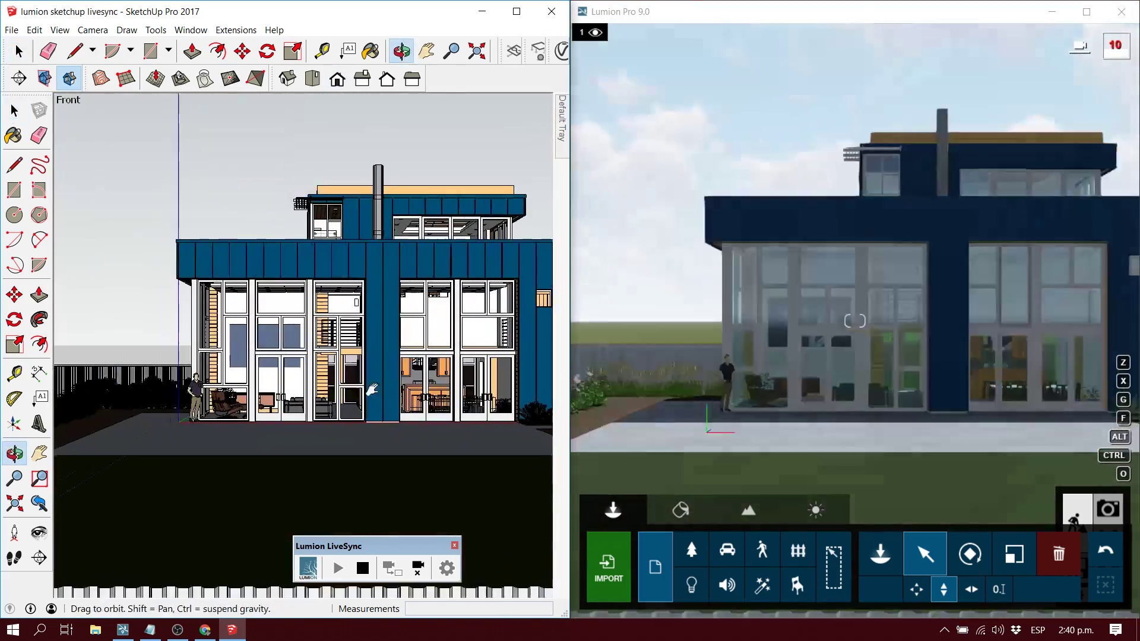